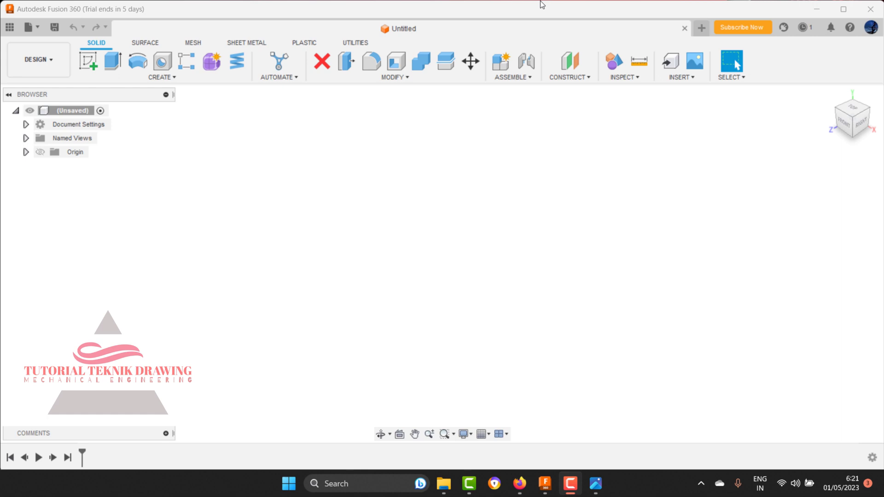
Start a new sketch on the YZ origin plane, seen from the Right view
left_click(595, 483)
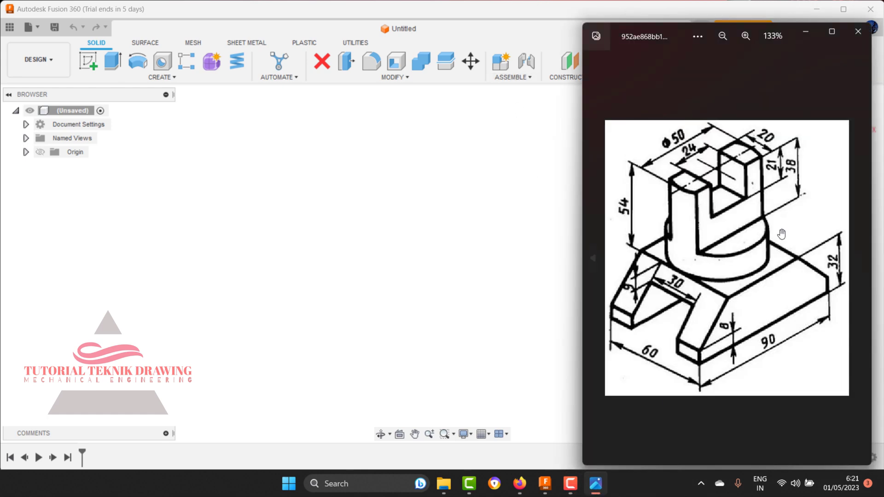
scroll(781, 233, "up", 2)
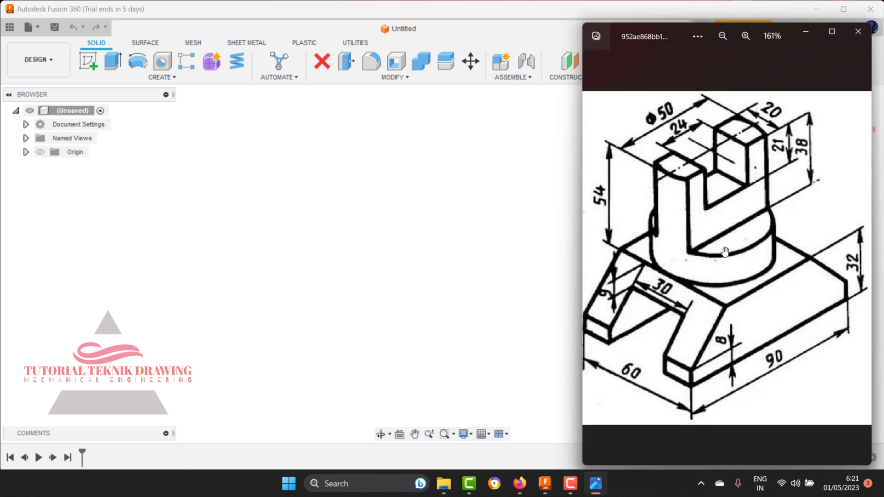
left_click(470, 220)
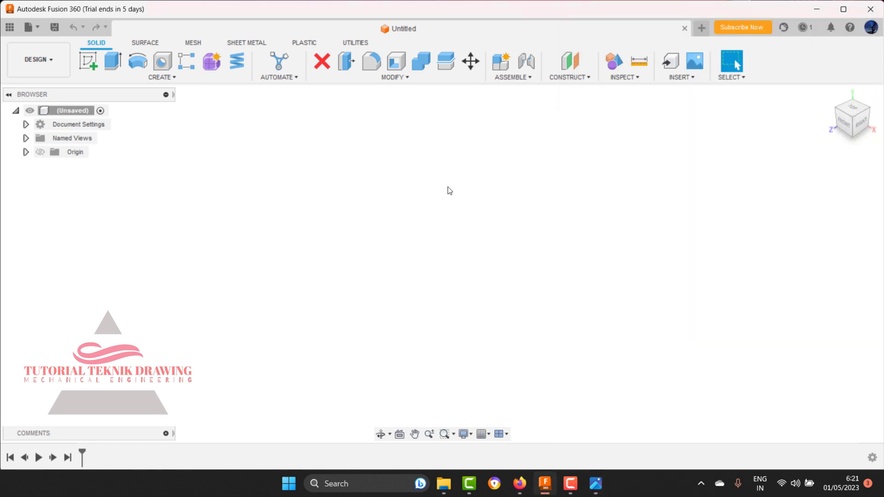
left_click(89, 65)
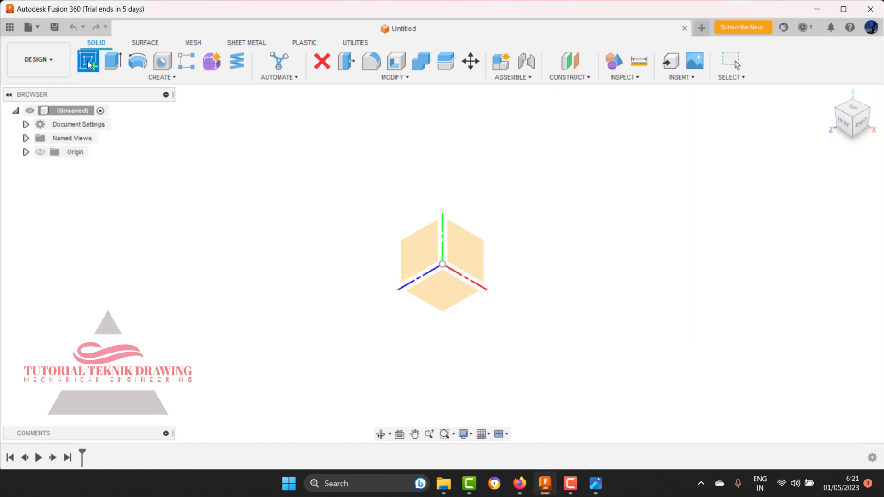
left_click(595, 484)
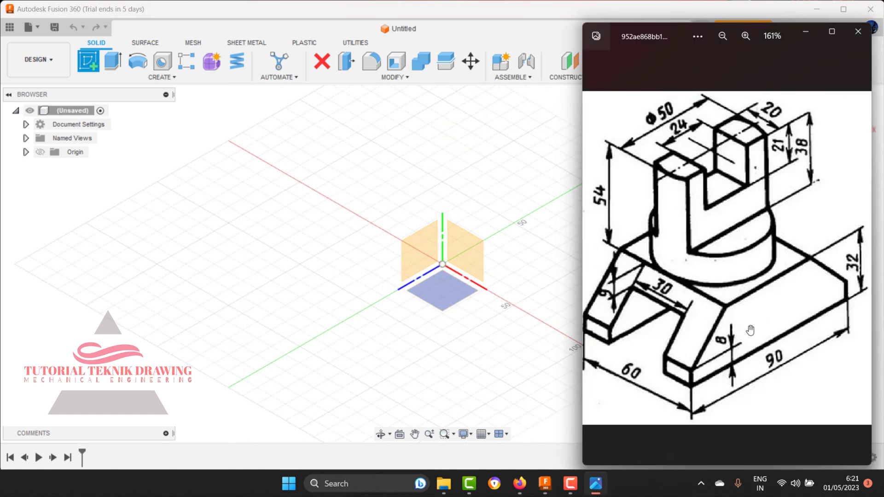
left_click(806, 32)
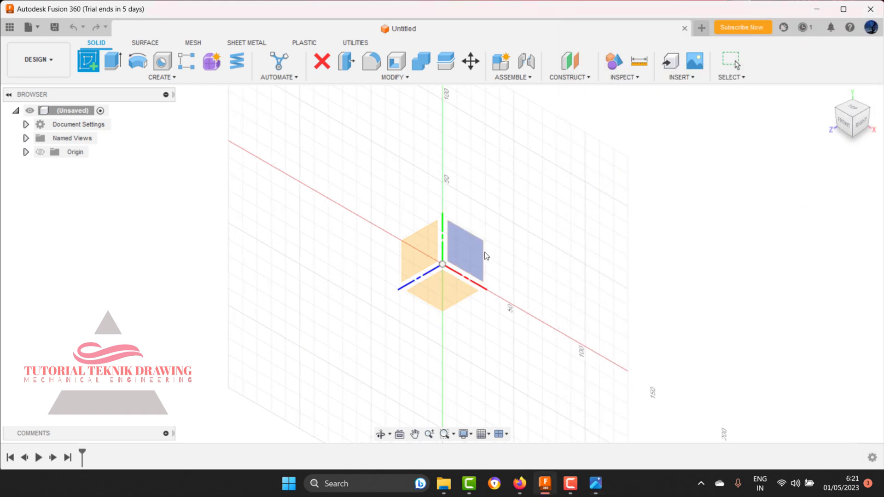
left_click(427, 245)
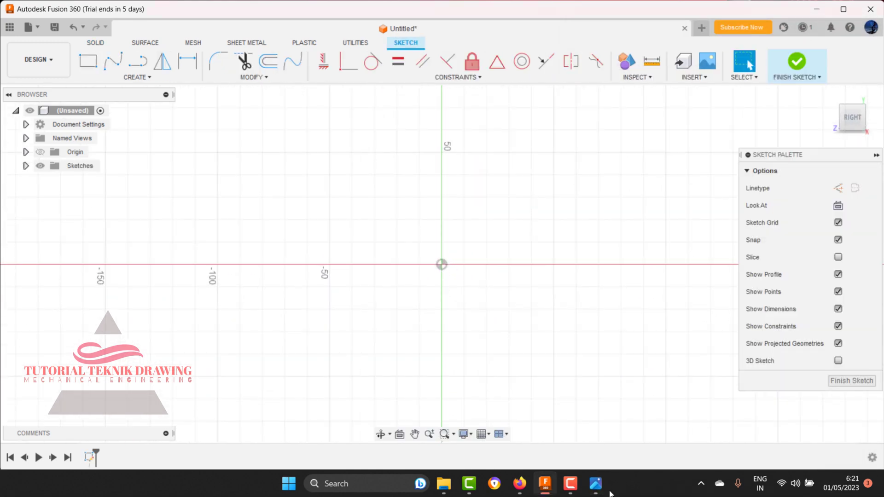
Restore the isometric reference drawing in Photos and zoom to about 161% to read dimensions
left_click(595, 484)
scroll(742, 348, "up", 2)
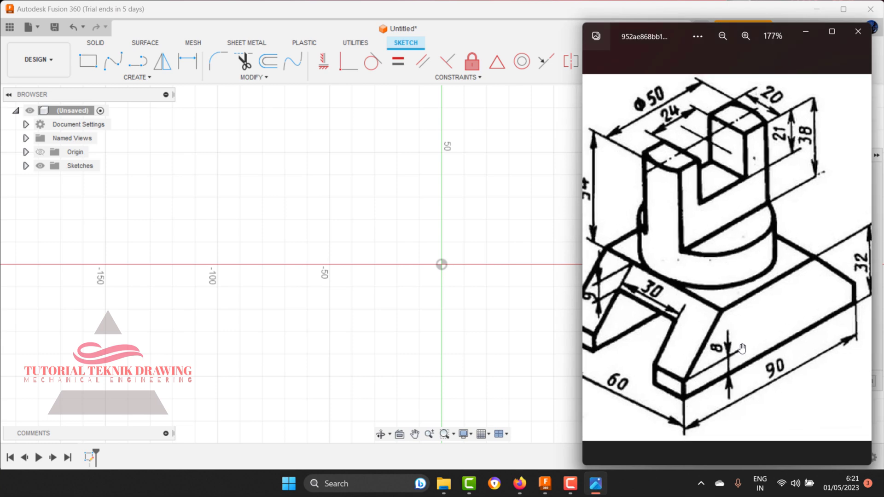
scroll(736, 329, "down", 1)
scroll(738, 328, "down", 1)
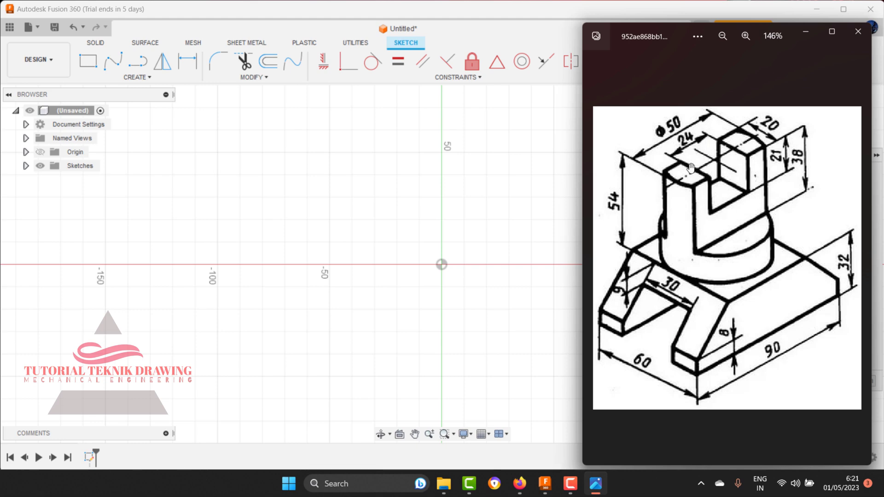
scroll(723, 338, "up", 1)
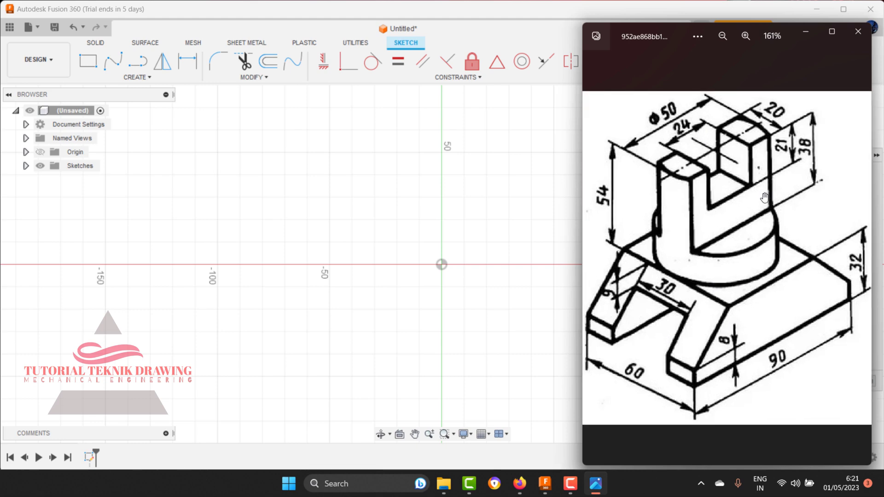
scroll(731, 296, "down", 1)
scroll(732, 296, "up", 1)
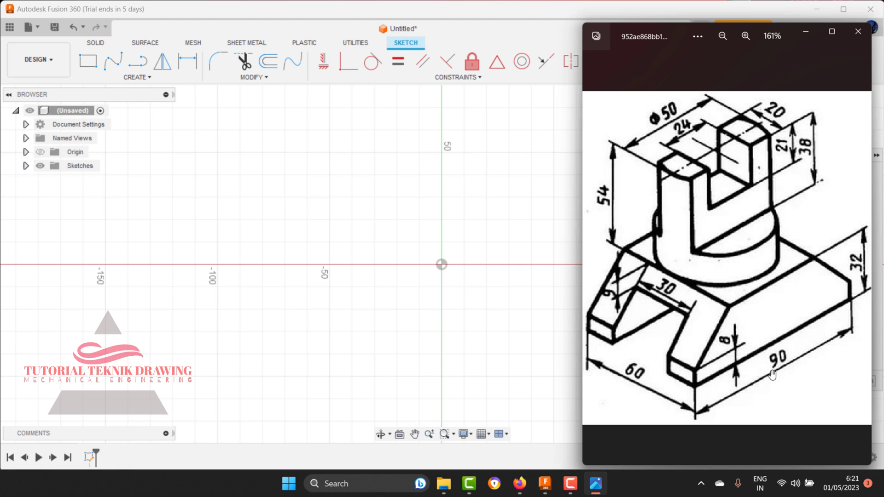
scroll(773, 374, "up", 1)
scroll(775, 372, "down", 1)
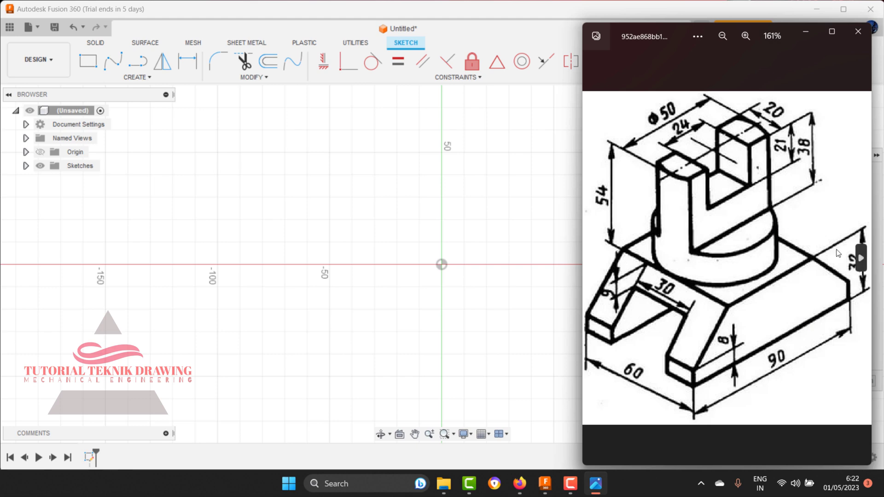
Draw a center rectangle anchored at the sketch origin
left_click(804, 33)
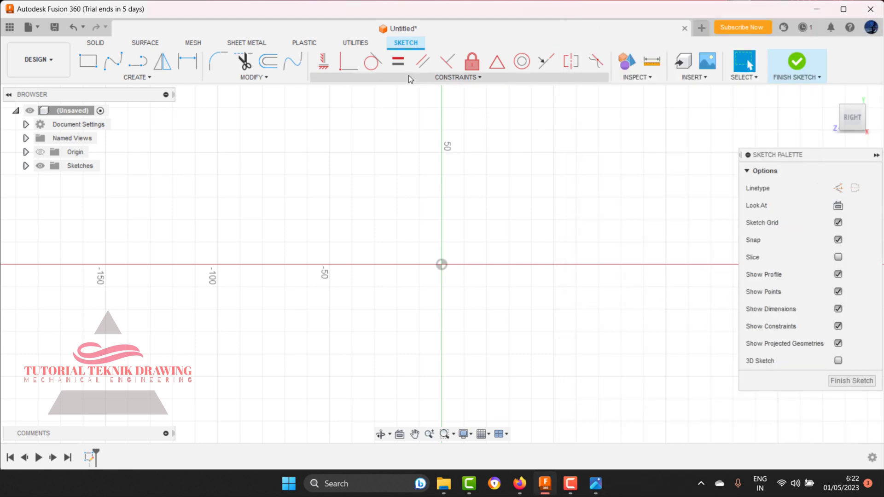
left_click(153, 81)
mouse_move(111, 101)
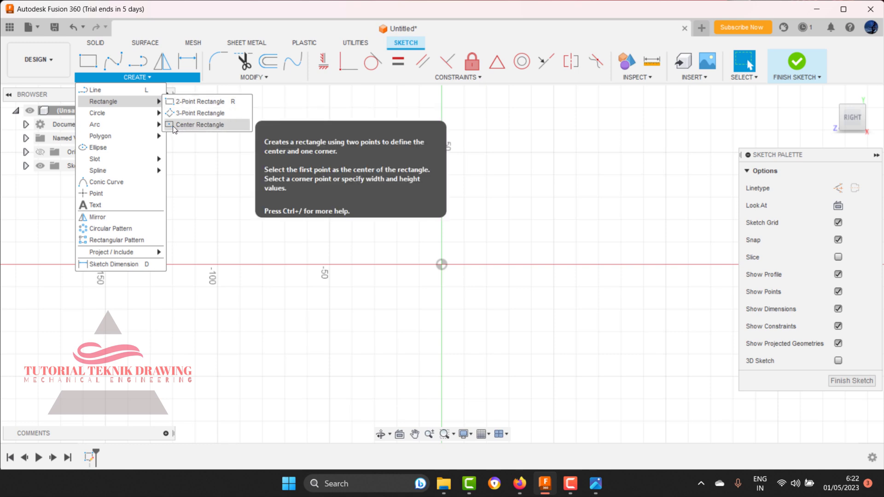
left_click(201, 126)
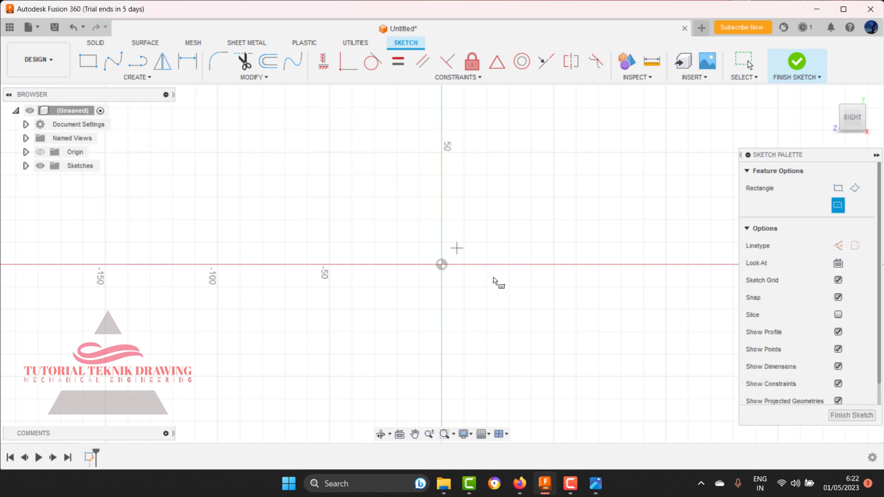
left_click(441, 264)
left_click(543, 215)
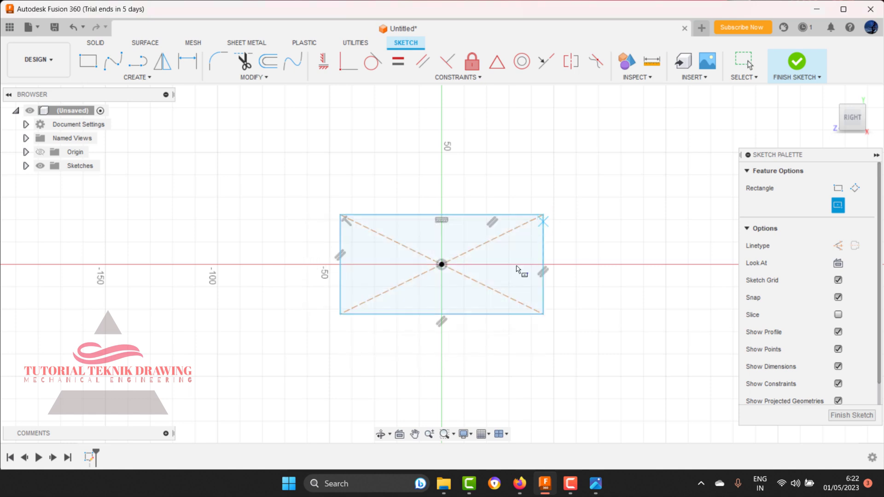
key("Escape")
Dimension the rectangle 90 mm wide by 32 mm high
key("d")
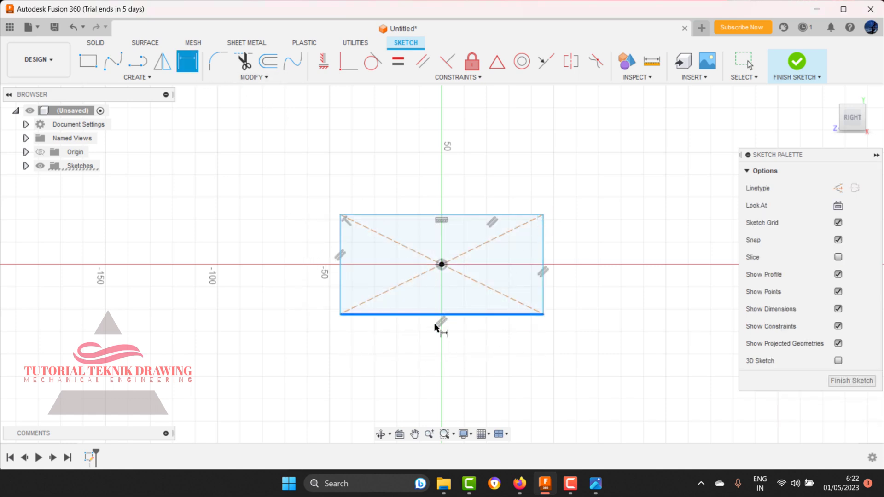
left_click(435, 327)
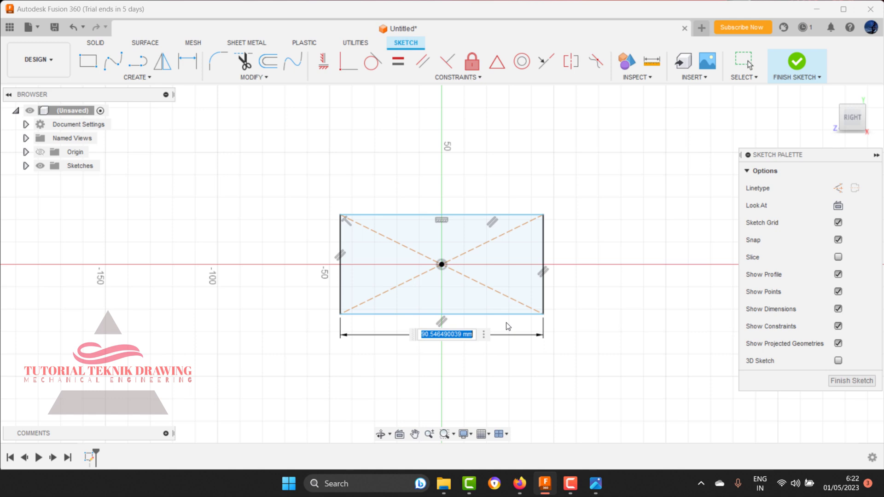
type("90")
key("Return")
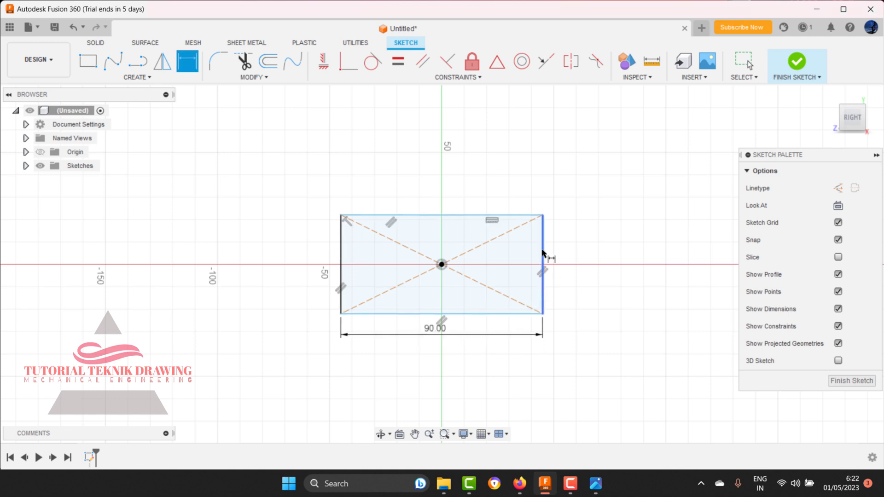
left_click(544, 256)
left_click(588, 255)
type("32")
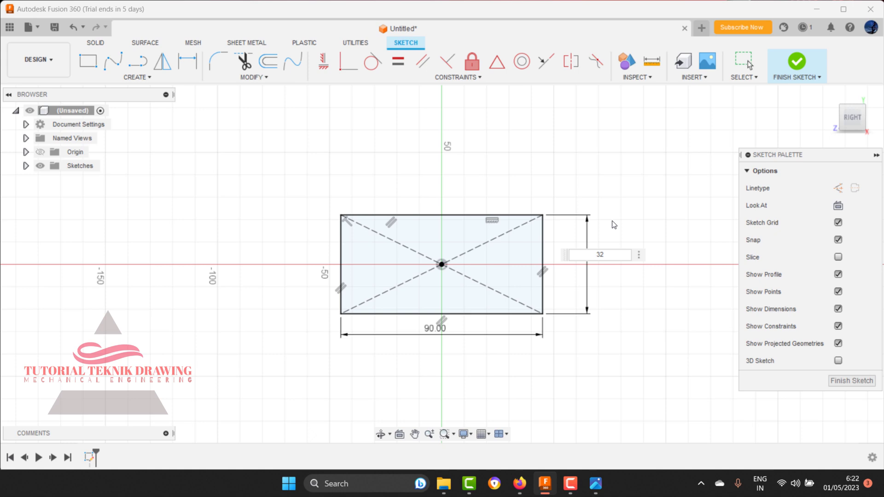
key("Return")
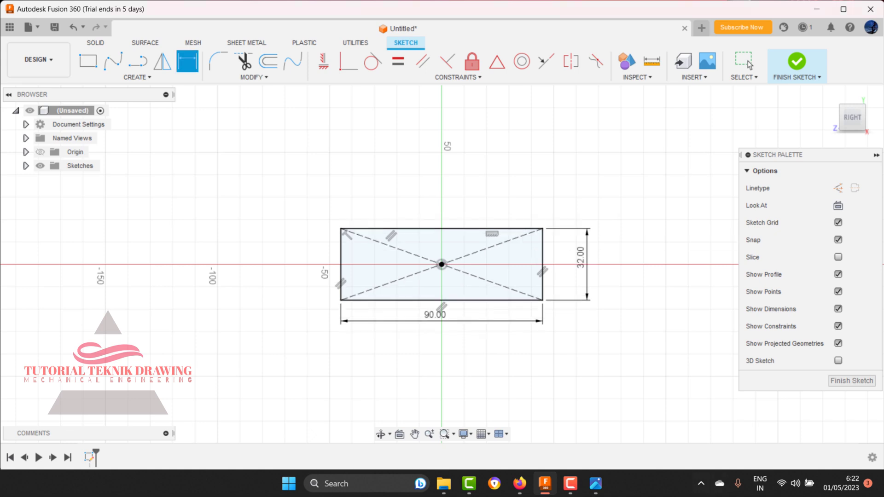
left_click(597, 487)
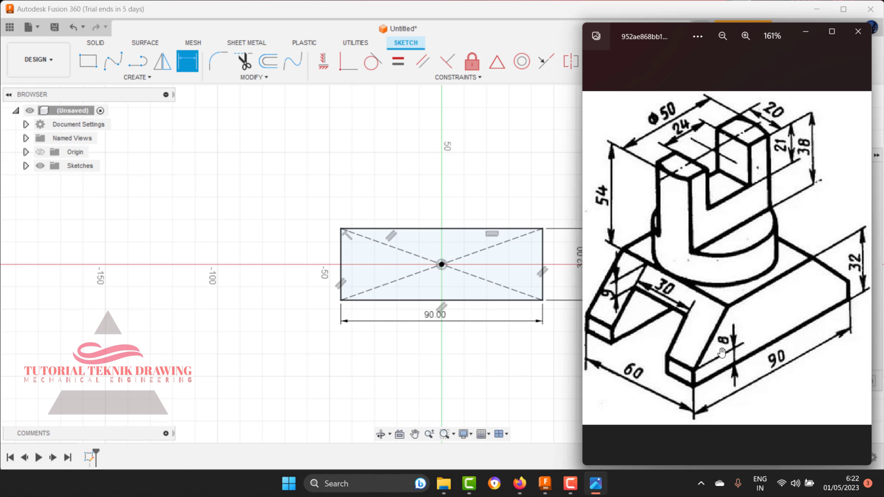
scroll(735, 303, "down", 1)
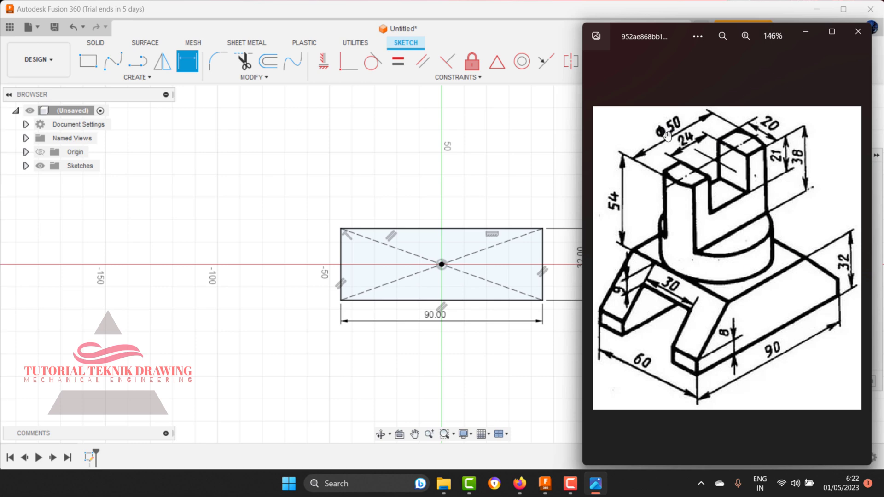
scroll(714, 361, "up", 1)
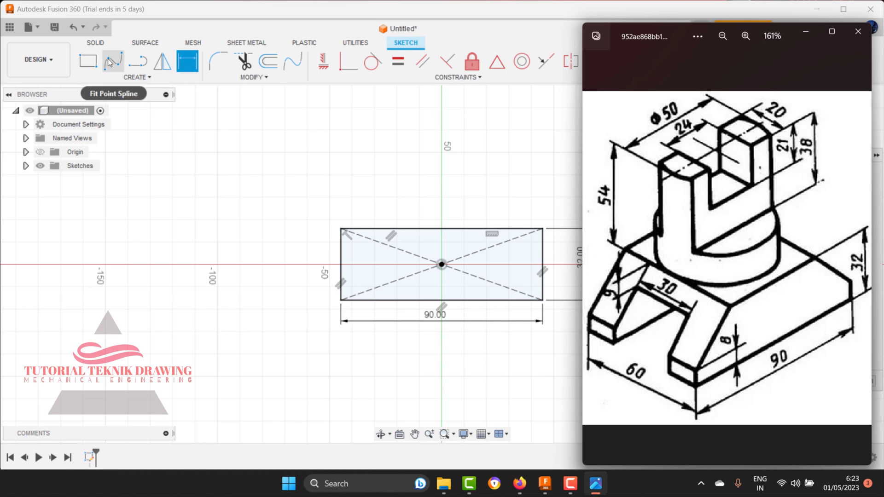
Draw a horizontal line across the rectangle and dimension it 8 mm above the bottom edge
left_click(131, 60)
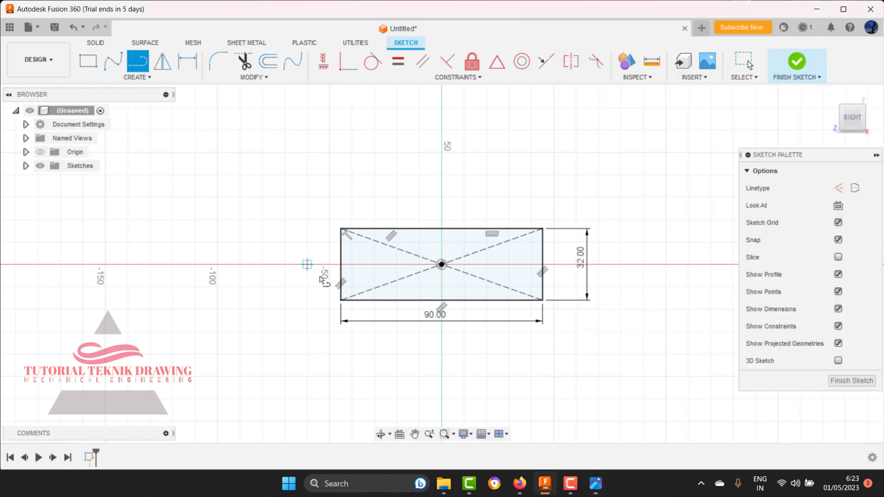
left_click(350, 289)
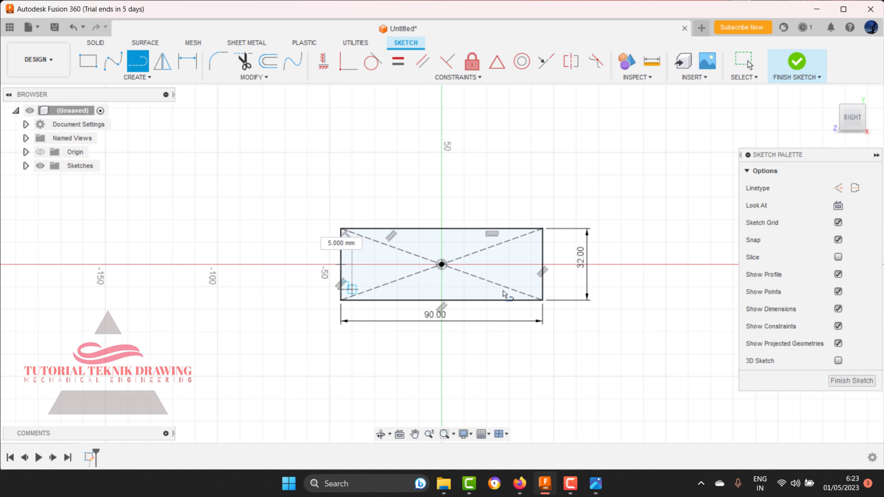
left_click(546, 289)
key("Escape")
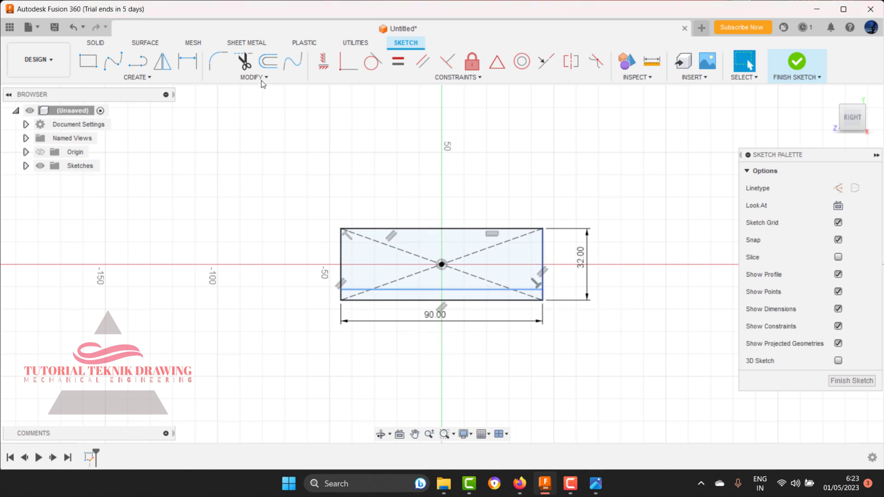
left_click(188, 61)
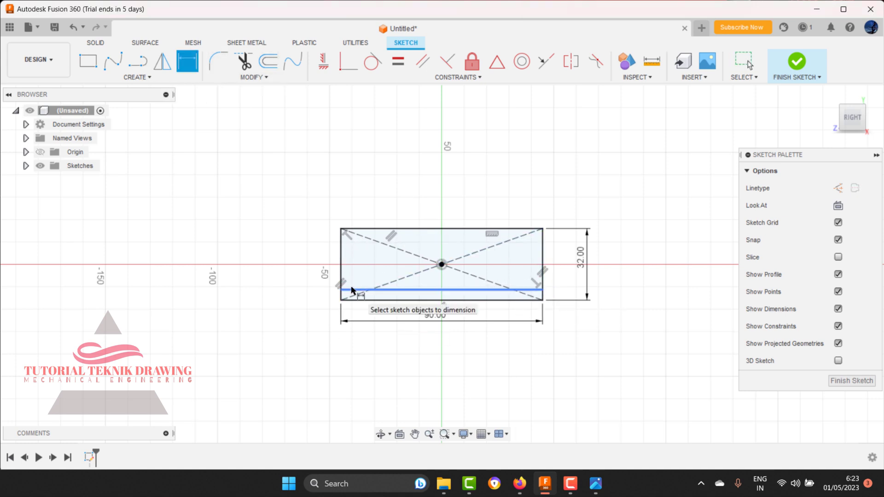
left_click(359, 289)
left_click(361, 300)
left_click(297, 297)
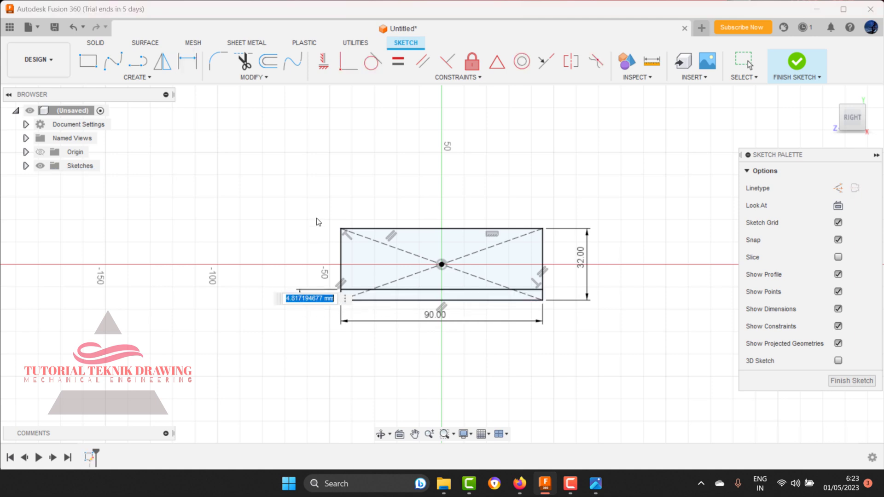
type("8")
key("Return")
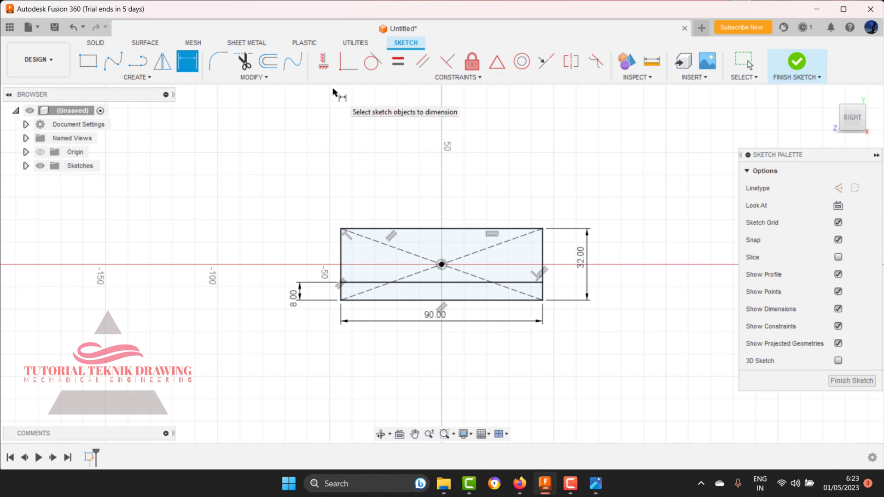
Cancel a stray arc and dimension a top-edge point from the top edge's midpoint
left_click(137, 62)
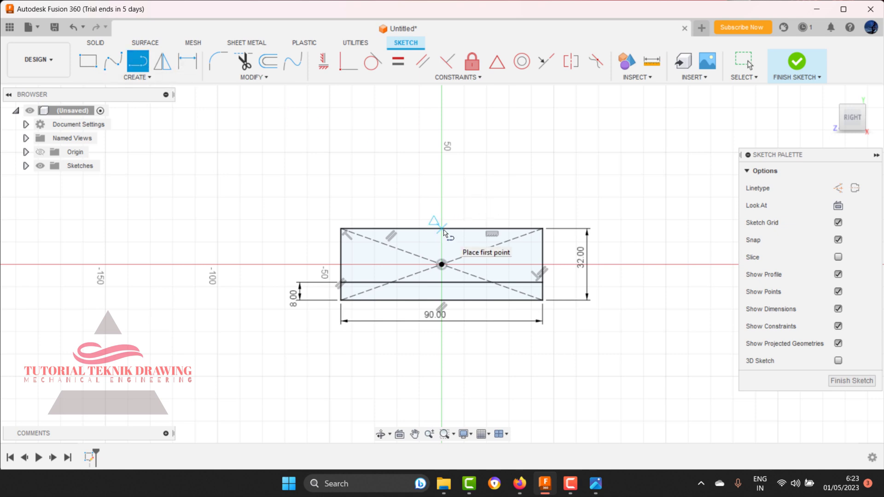
left_click(441, 229)
key("Escape")
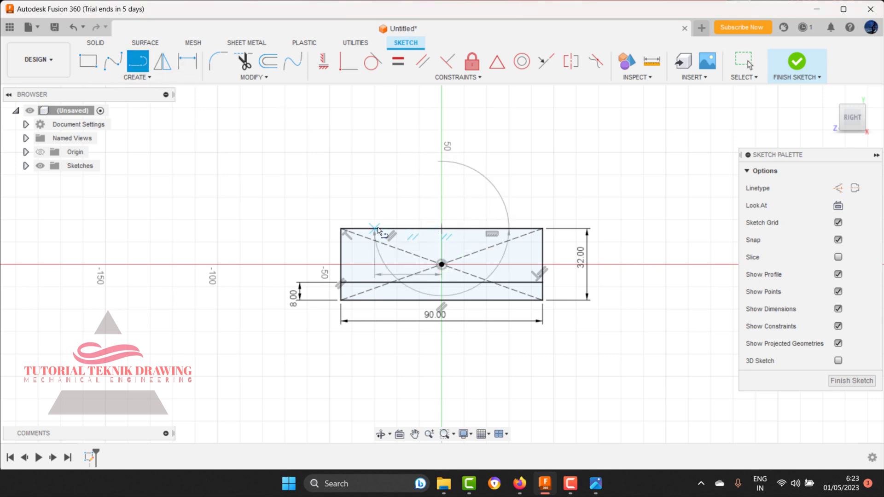
key("Escape")
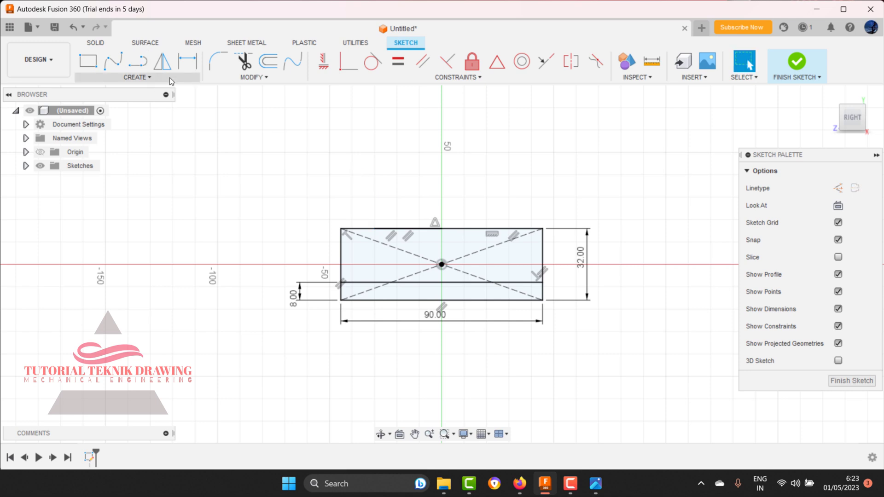
left_click(188, 61)
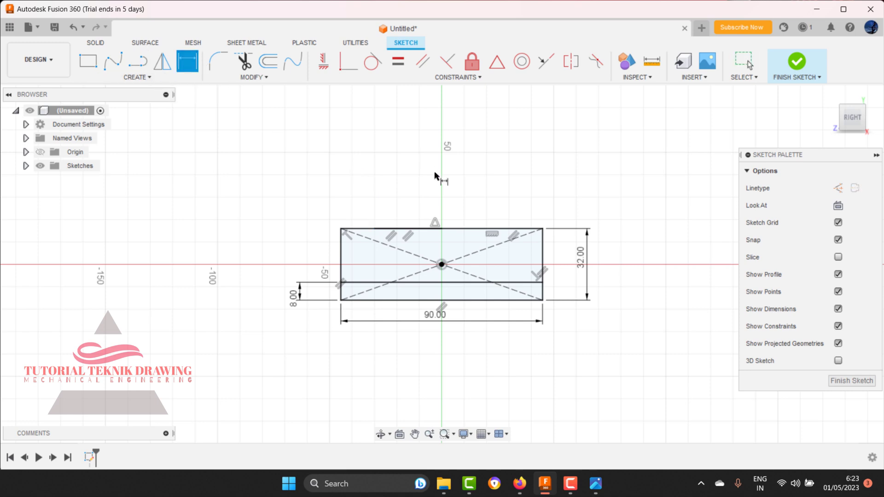
left_click(441, 229)
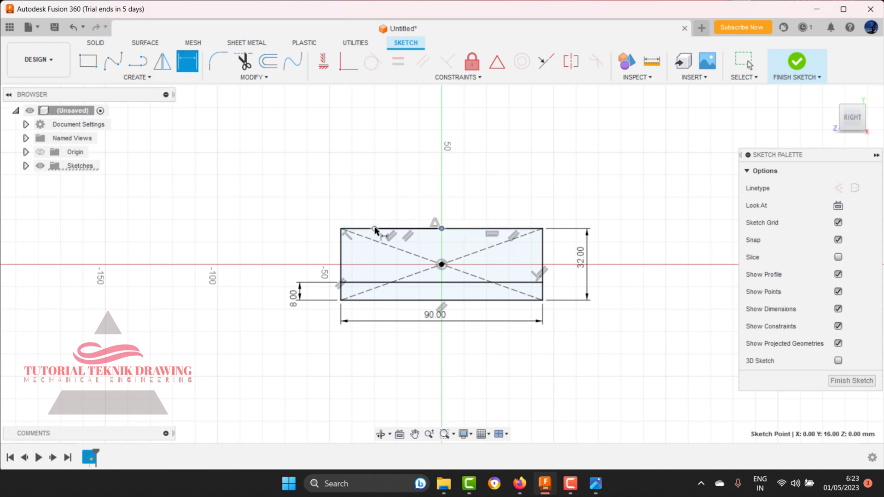
left_click(374, 228)
left_click(402, 202)
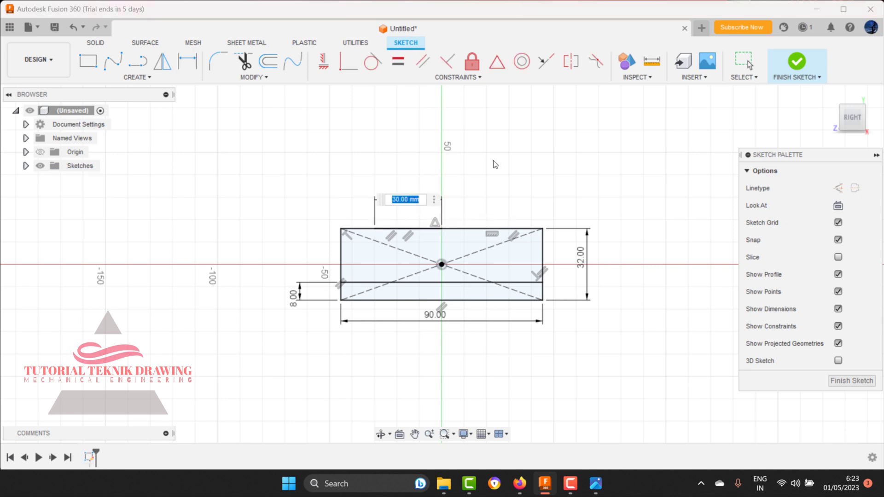
Check the reference drawing and set that top-edge dimension to 25 mm
left_click(595, 483)
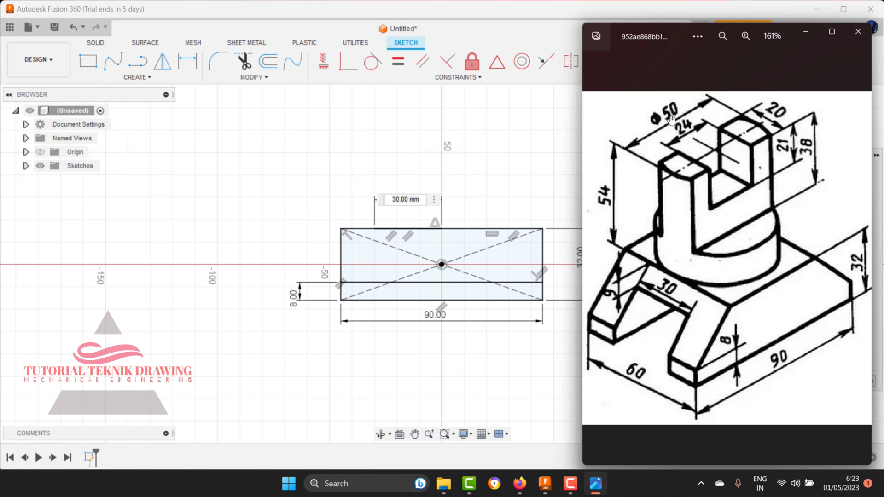
left_click(797, 33)
left_click_drag(420, 203, 387, 200)
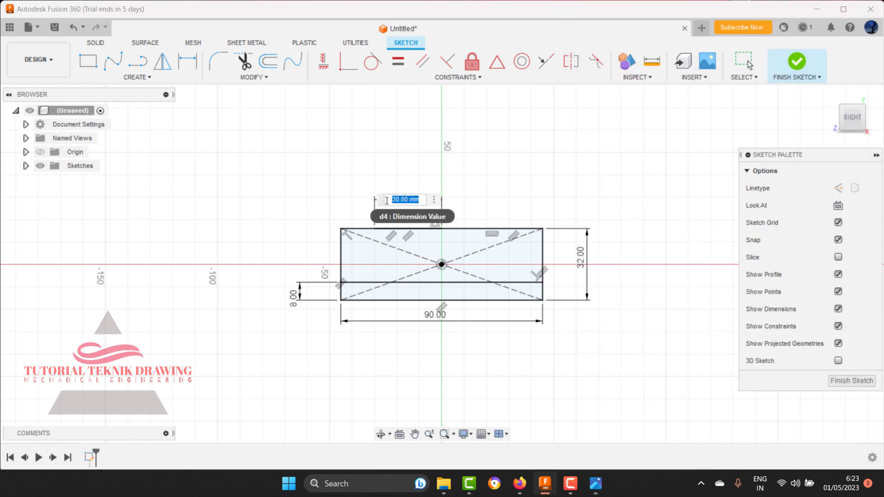
type("25")
key("Return")
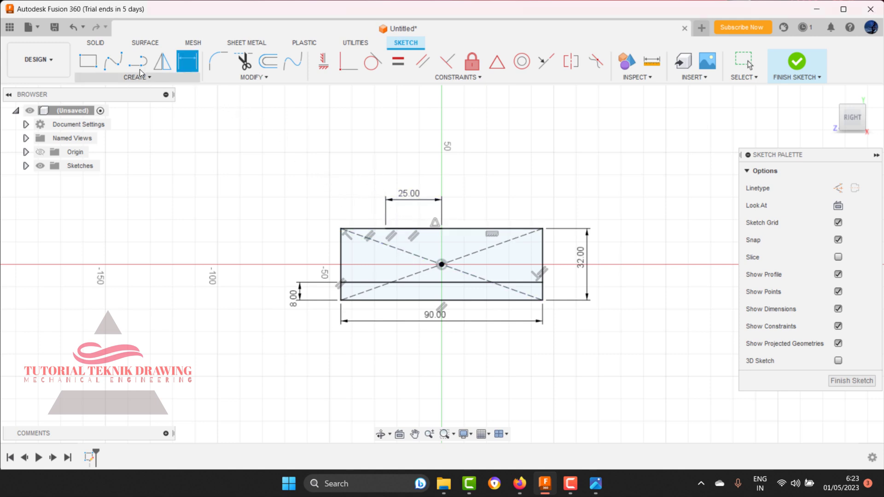
Draw a sloping line from the 8 mm line's left end to the 25 mm top-edge point
left_click(137, 63)
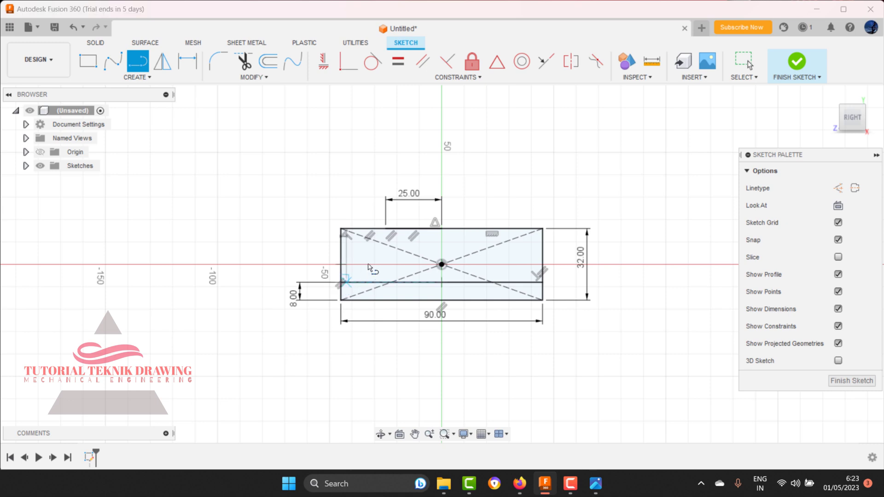
left_click(341, 282)
left_click(387, 229)
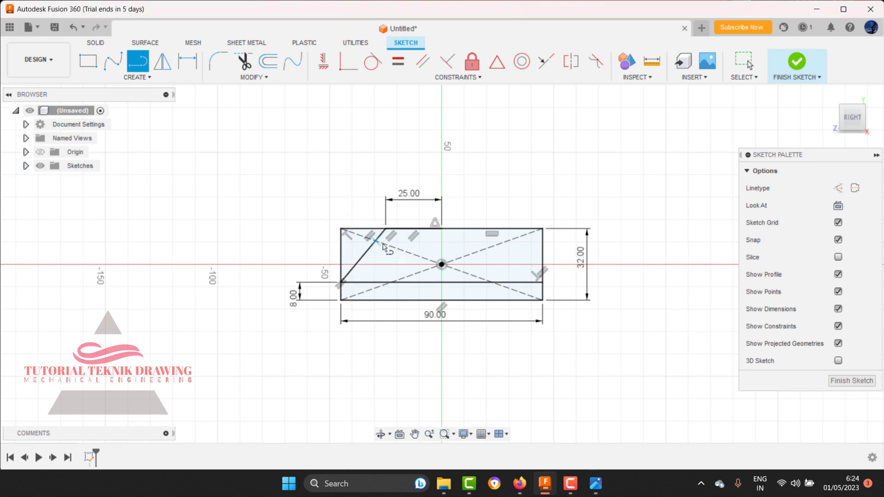
key("Escape")
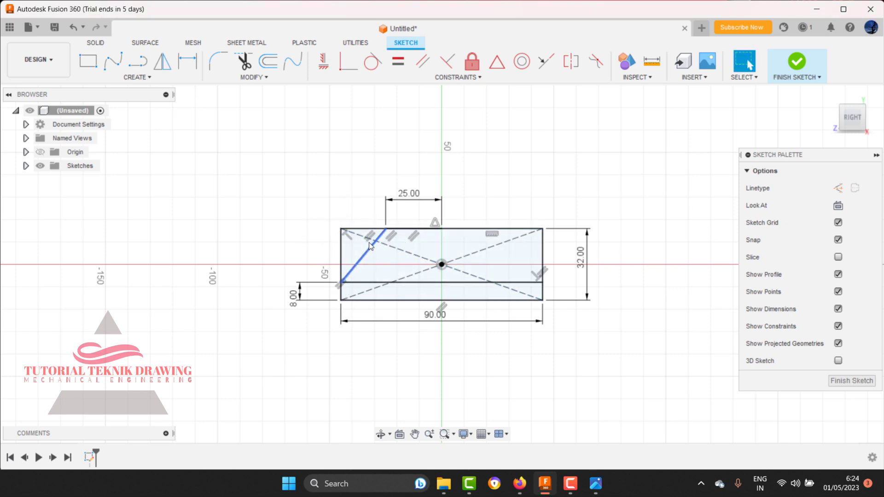
Draw a short vertical line up from the rectangle's centre
left_click(138, 60)
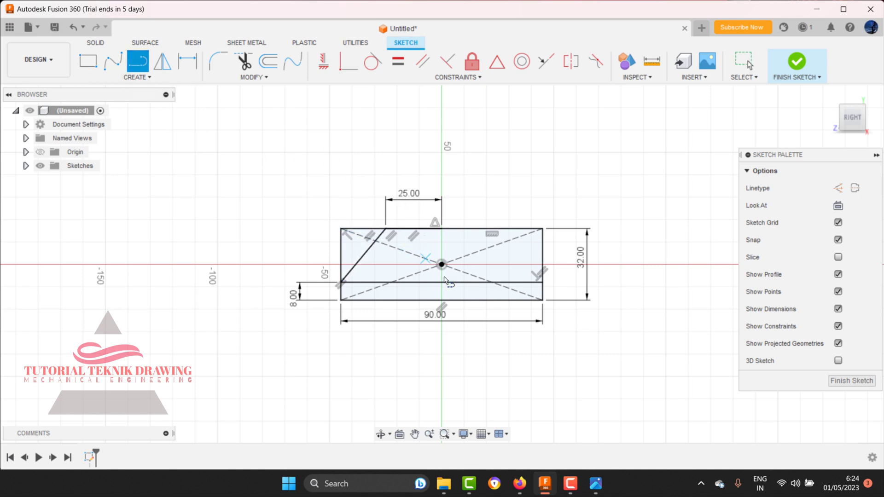
left_click(441, 265)
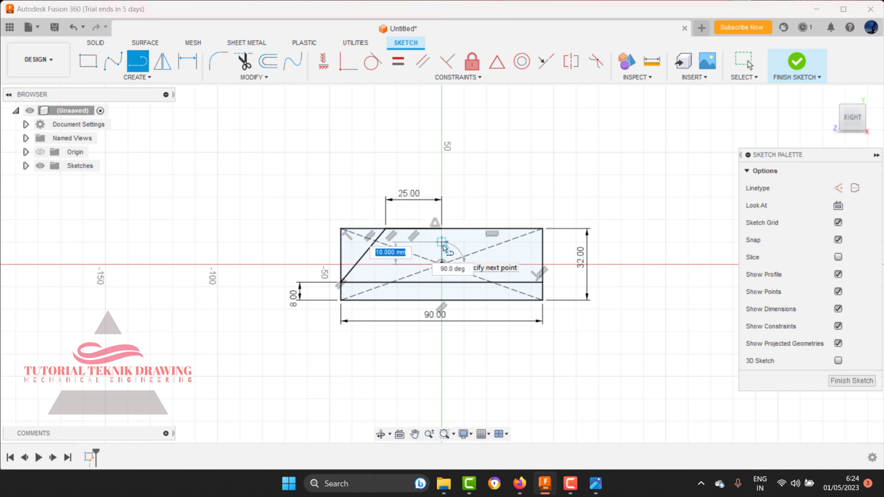
left_click(441, 242)
key("Escape")
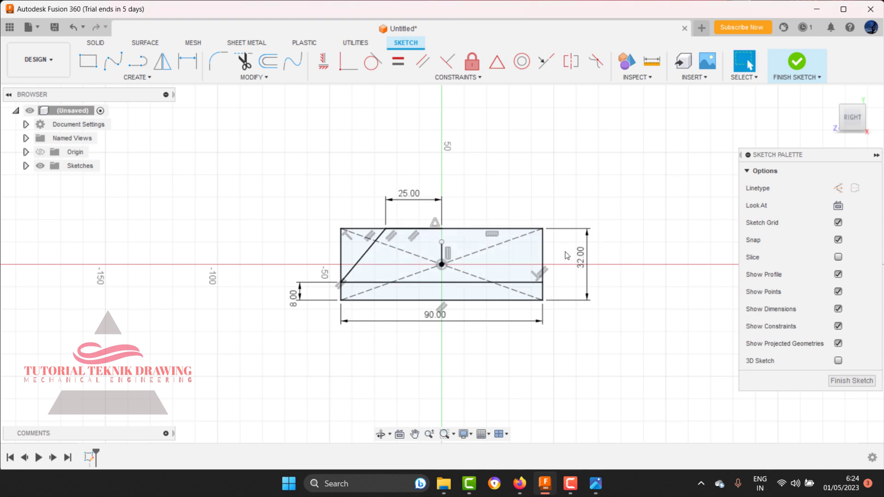
left_click(444, 268)
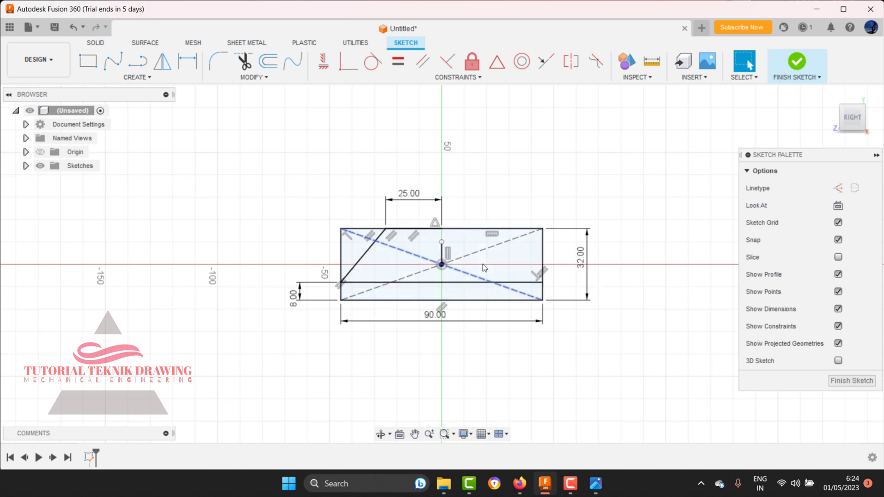
key("Escape")
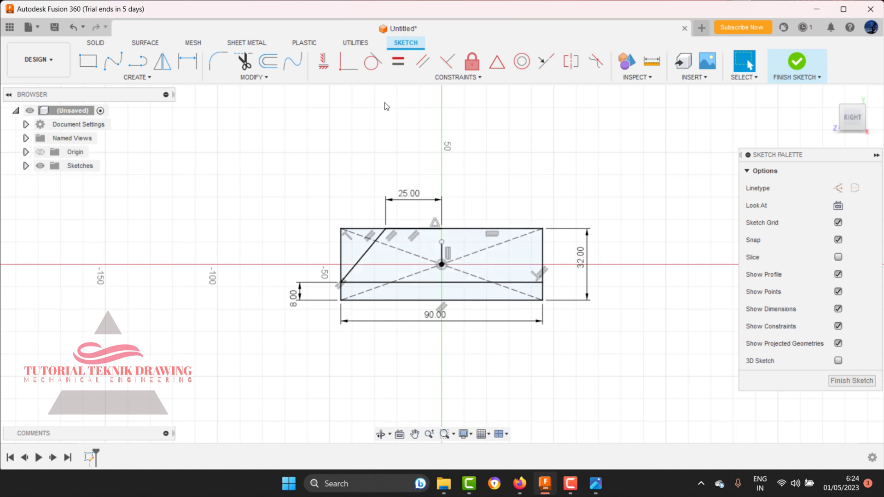
Mirror the sloping line about the short vertical line to form a symmetric trapezoid
left_click(171, 62)
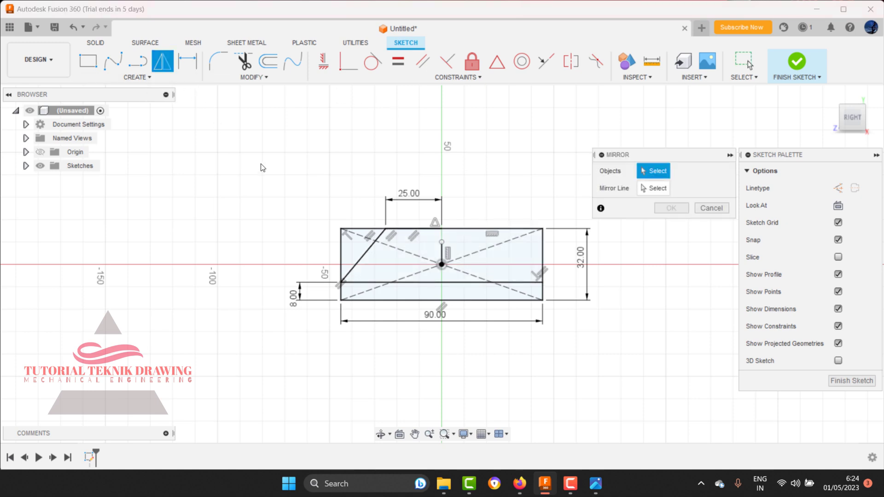
left_click(365, 256)
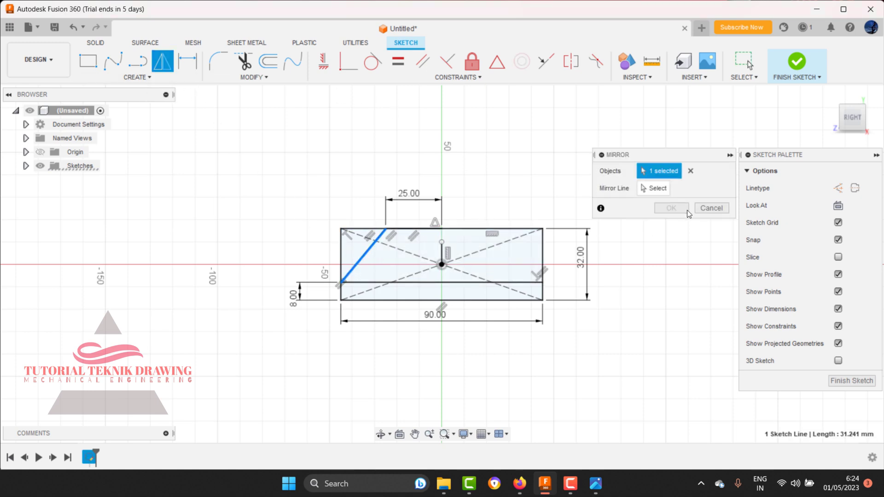
left_click(645, 189)
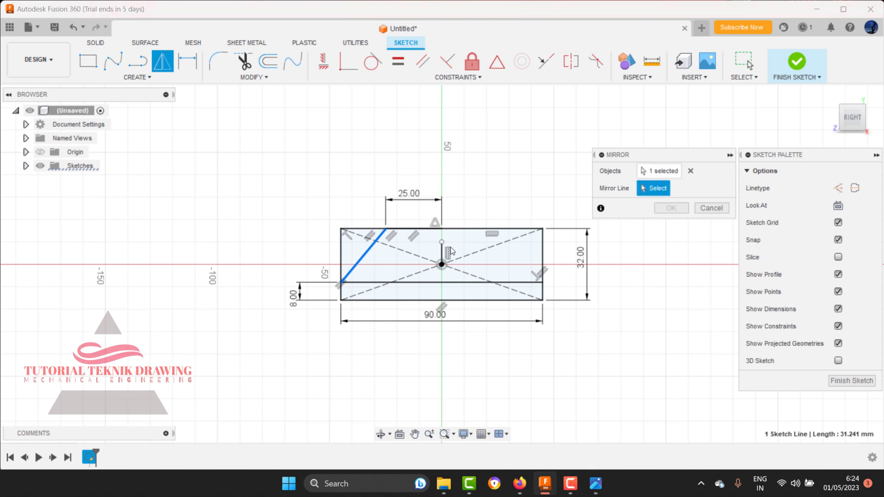
left_click(441, 257)
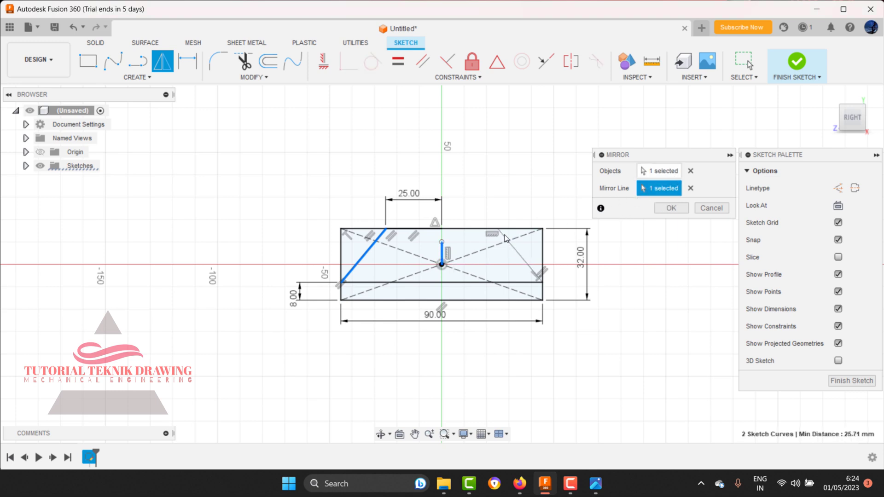
left_click(671, 209)
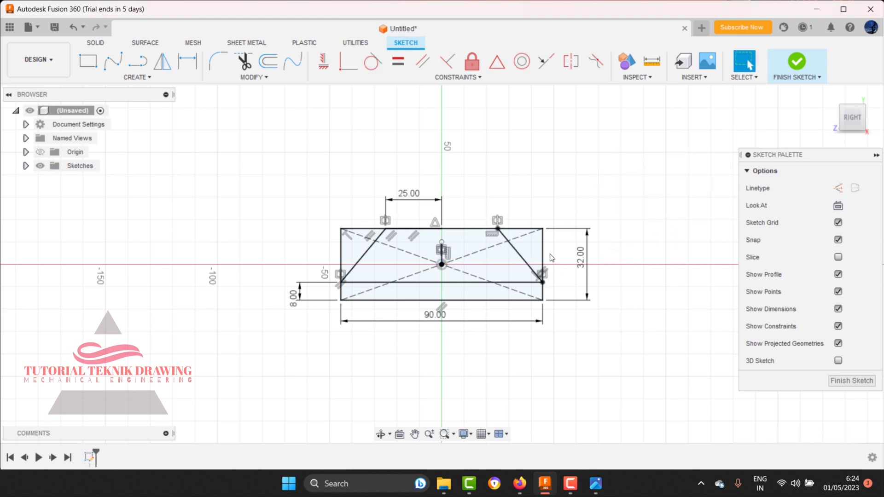
Delete the 25.00 dimension and trim the top-edge pieces outside the trapezoid
right_click(412, 231)
left_click(371, 212)
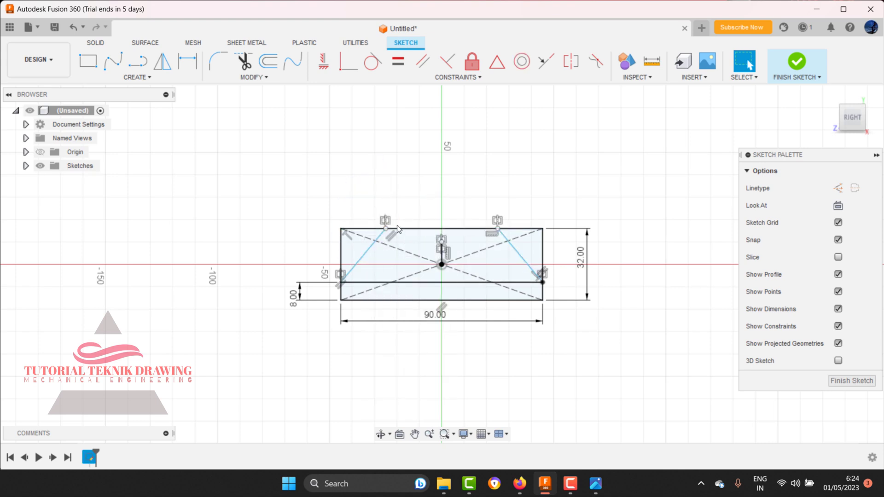
left_click(244, 61)
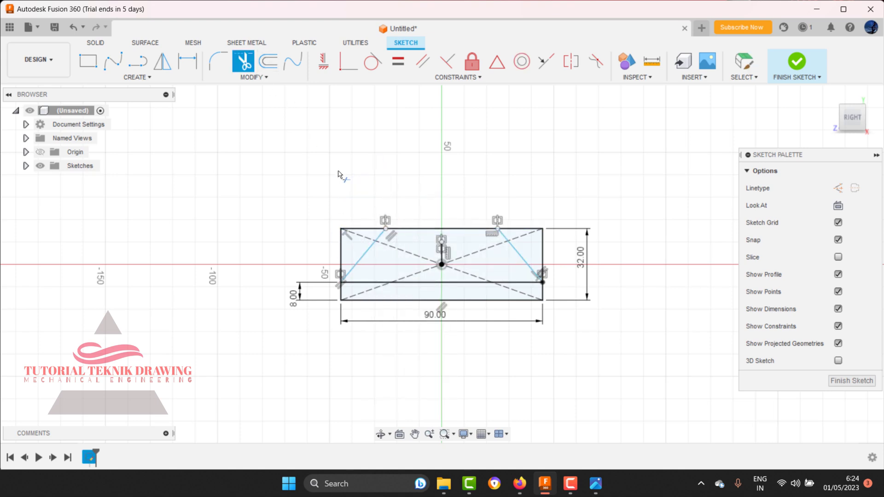
left_click(359, 229)
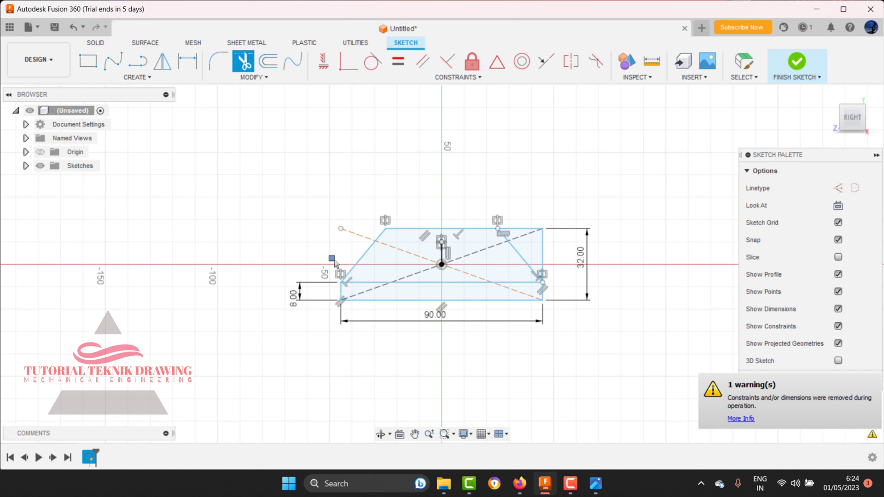
left_click(528, 230)
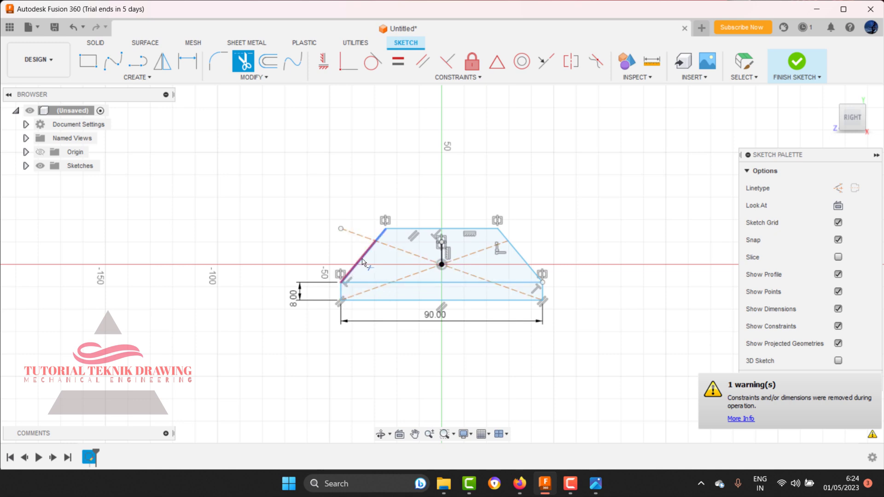
Delete the 8.00 dimension and the 8 mm horizontal line
right_click(361, 286)
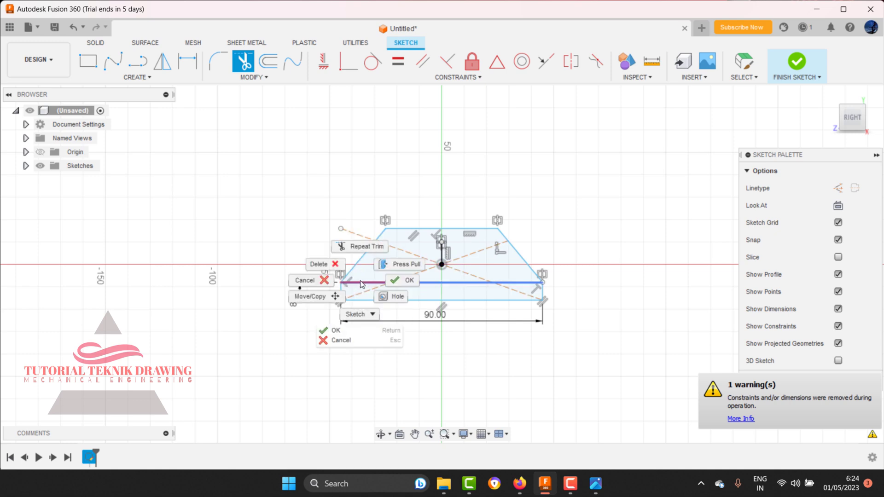
left_click(342, 266)
right_click(402, 266)
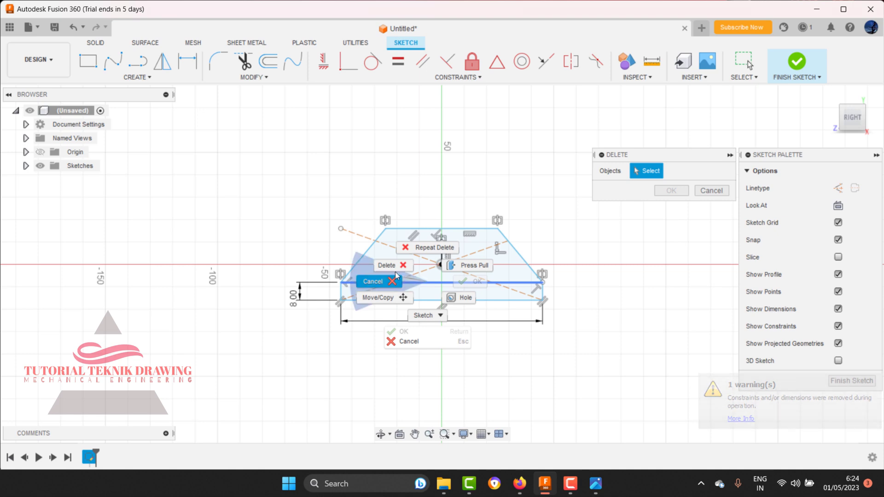
left_click(375, 281)
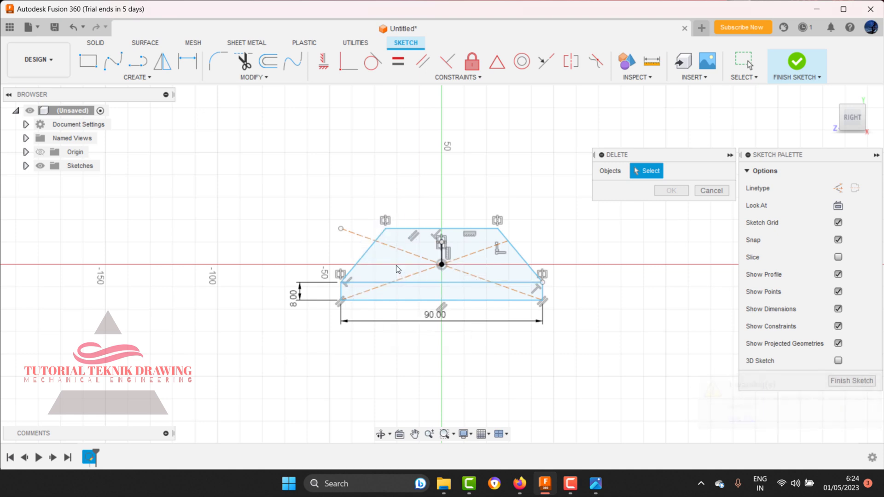
left_click(715, 190)
right_click(299, 295)
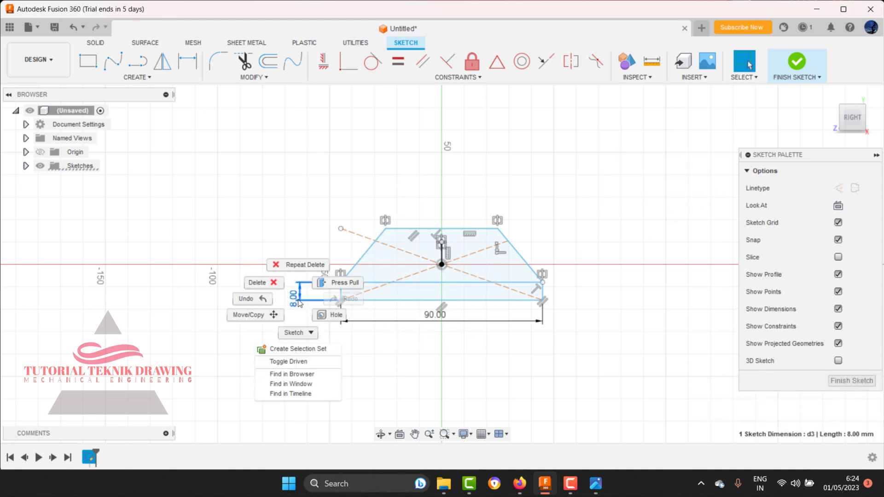
left_click(276, 286)
right_click(406, 283)
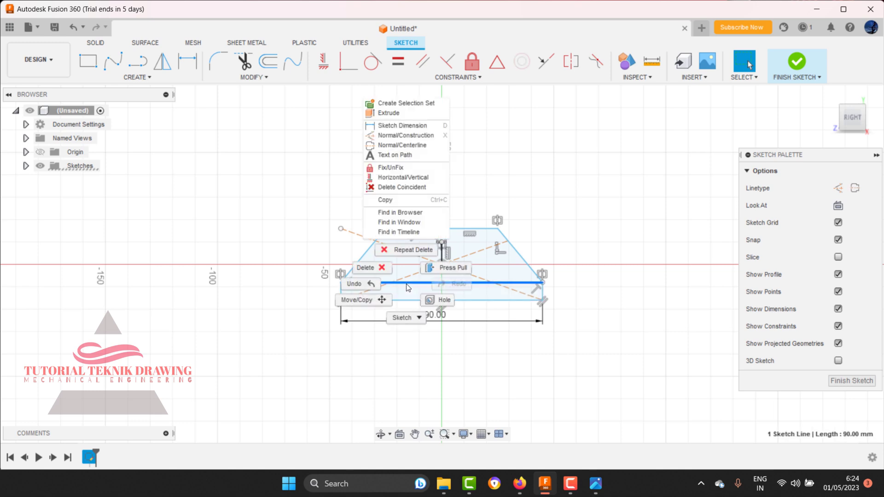
left_click(380, 267)
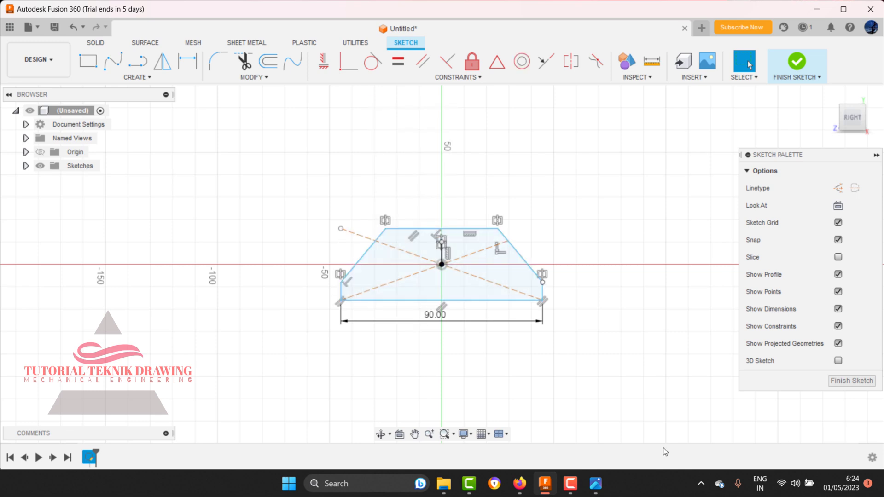
left_click(595, 483)
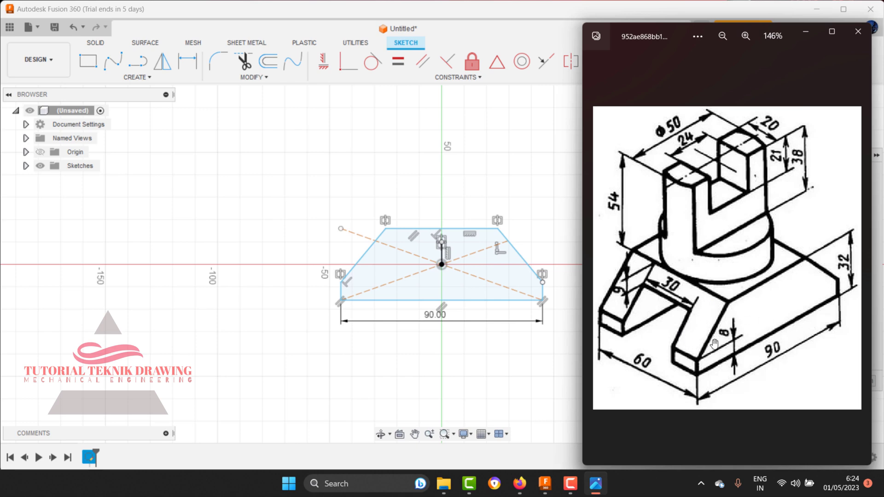
Dimension the trapezoid's top edge at 50 mm
left_click(500, 193)
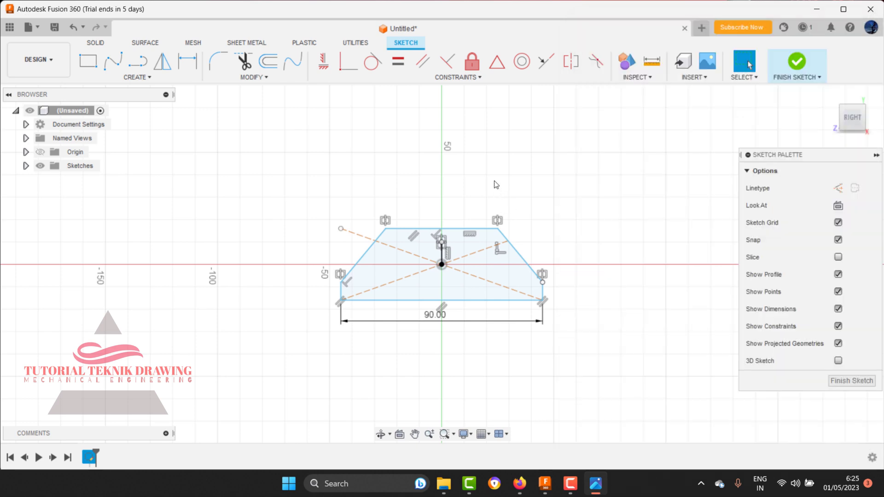
left_click(193, 65)
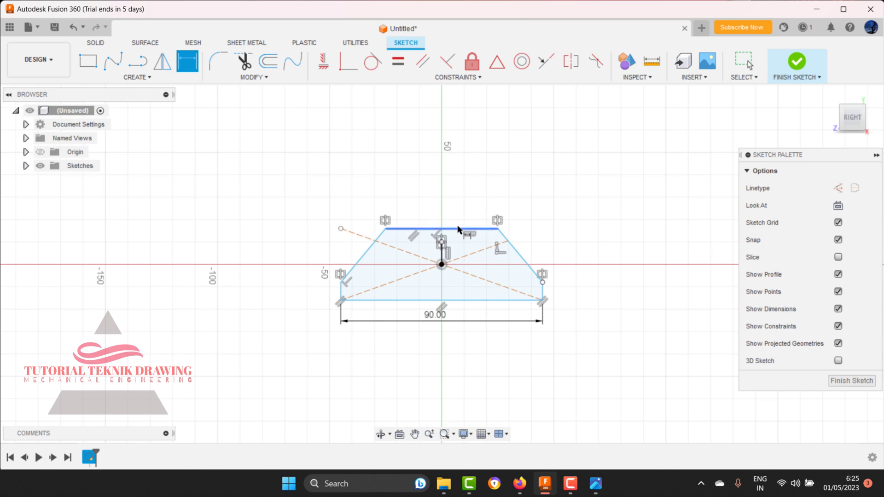
left_click(444, 229)
left_click(446, 212)
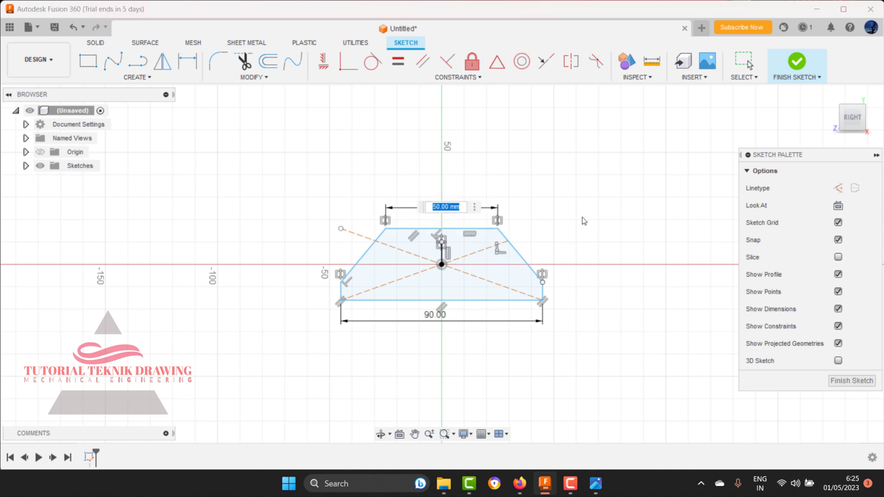
key("Return")
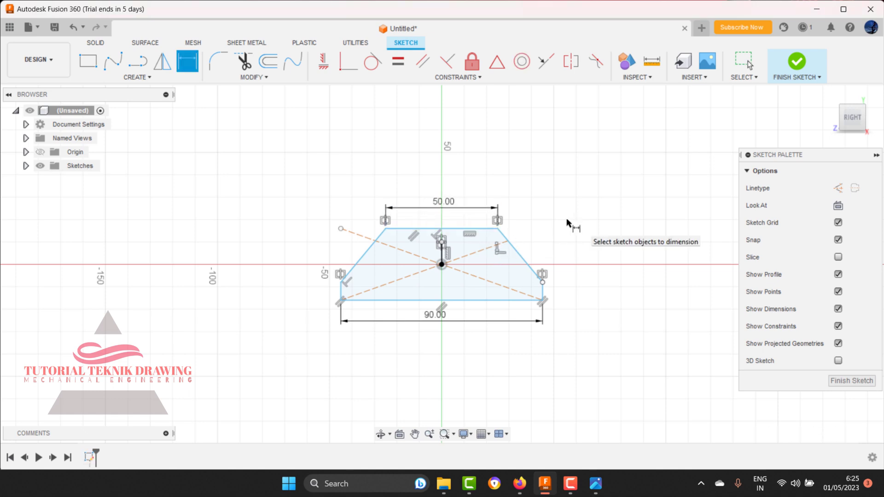
Delete the short vertical mirror line and finish the sketch
right_click(441, 264)
left_click(411, 240)
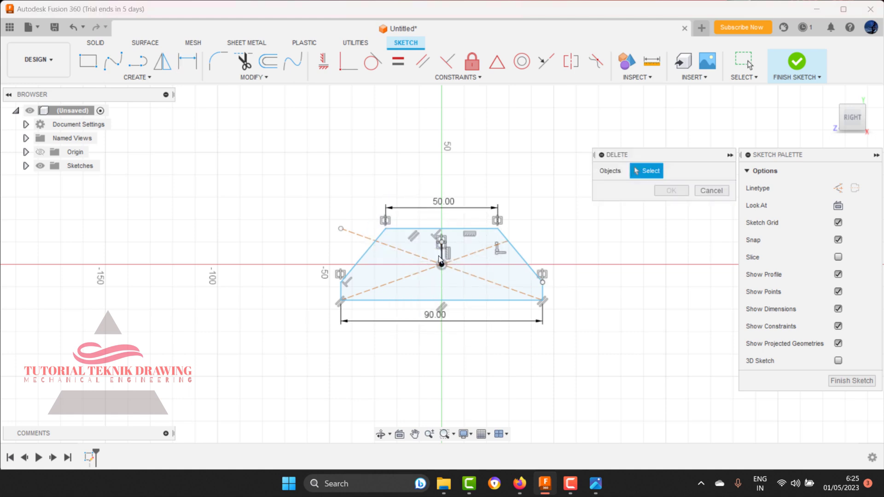
left_click(708, 189)
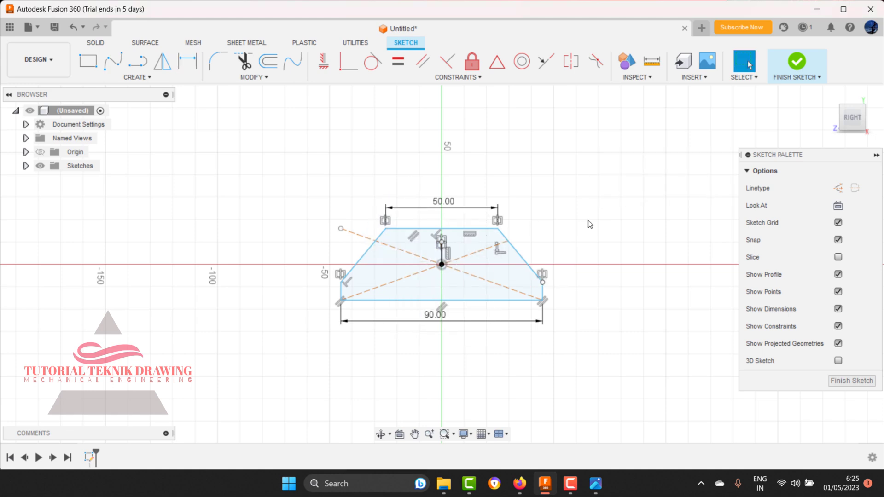
right_click(444, 259)
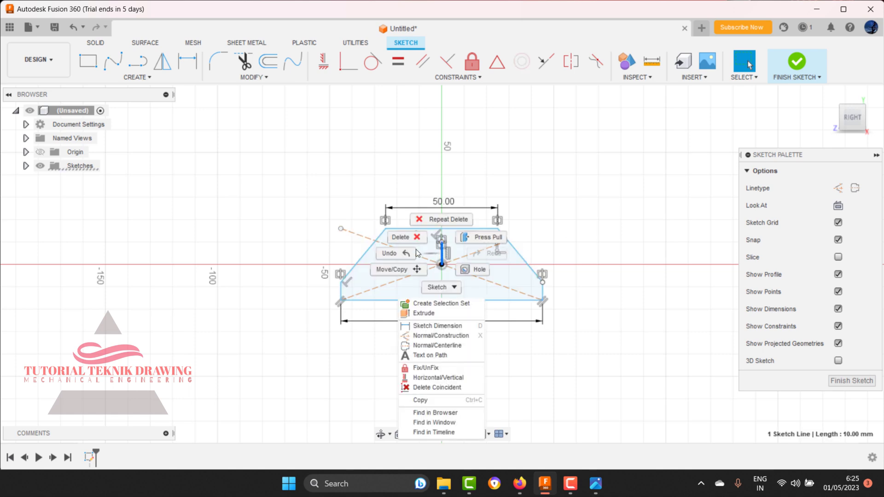
left_click(444, 219)
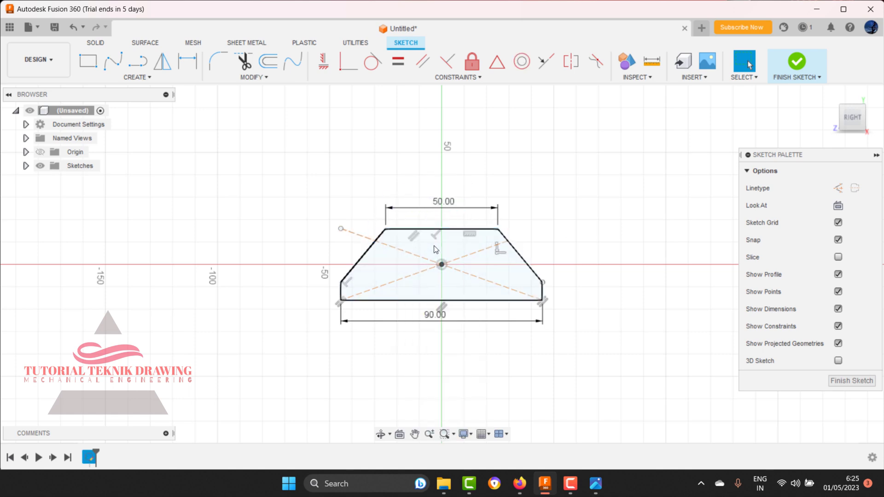
left_click(797, 65)
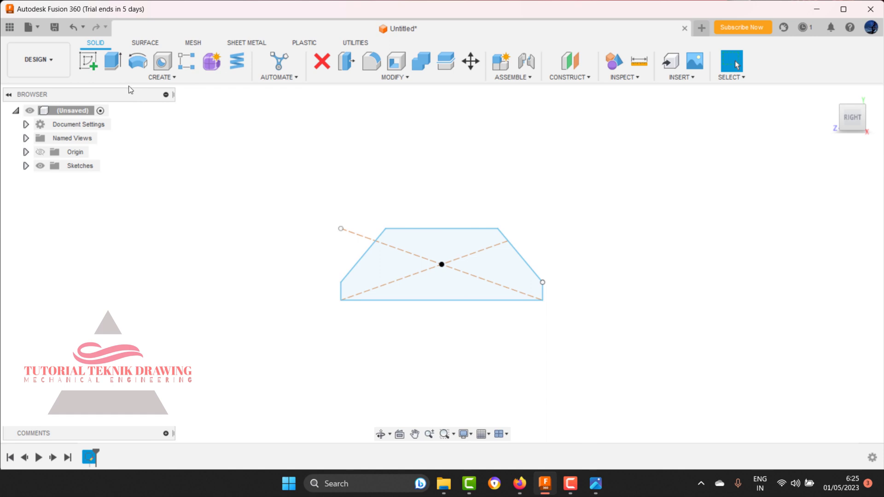
Start extruding the trapezoid profile in the home isometric view, trying a 60 mm distance
left_click(112, 61)
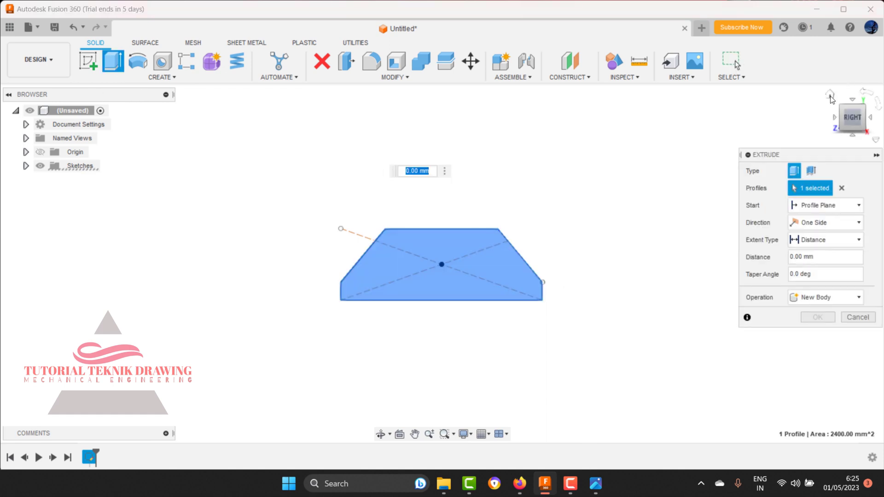
left_click(830, 94)
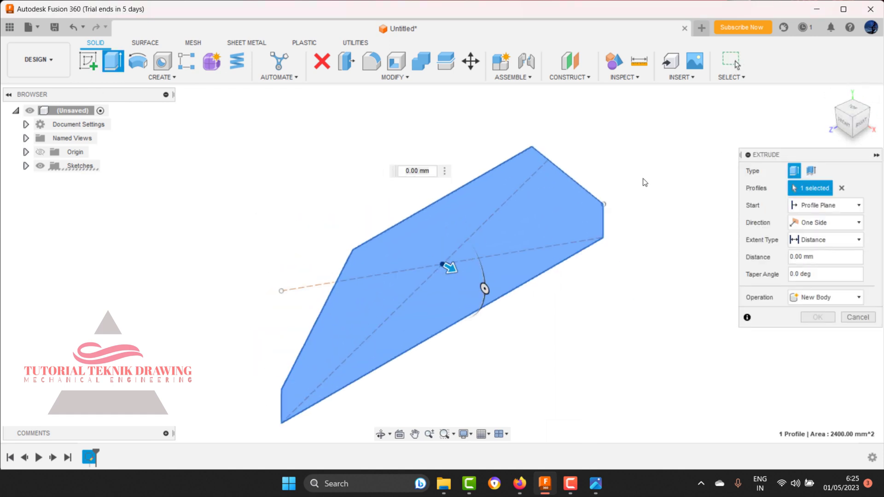
left_click(594, 489)
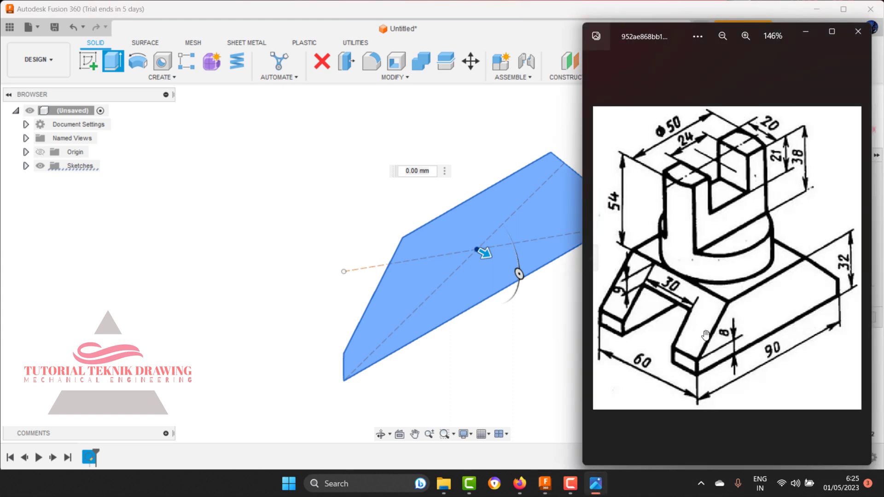
scroll(669, 363, "down", 1)
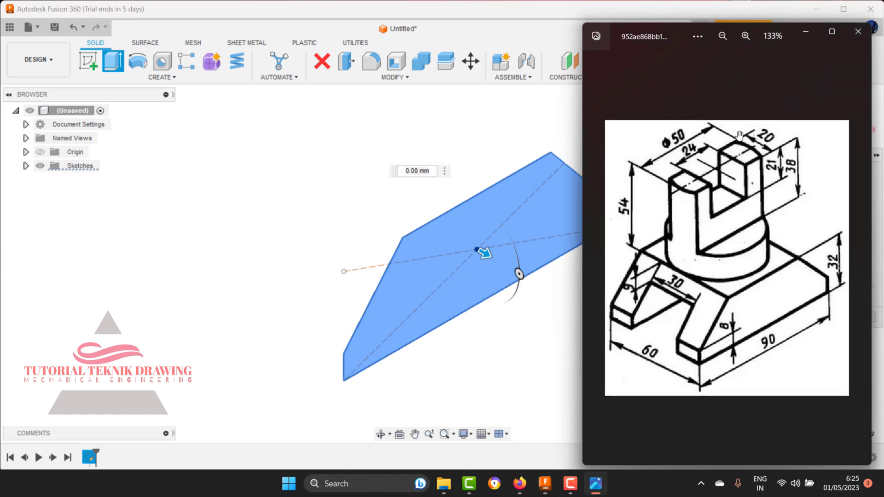
left_click(805, 31)
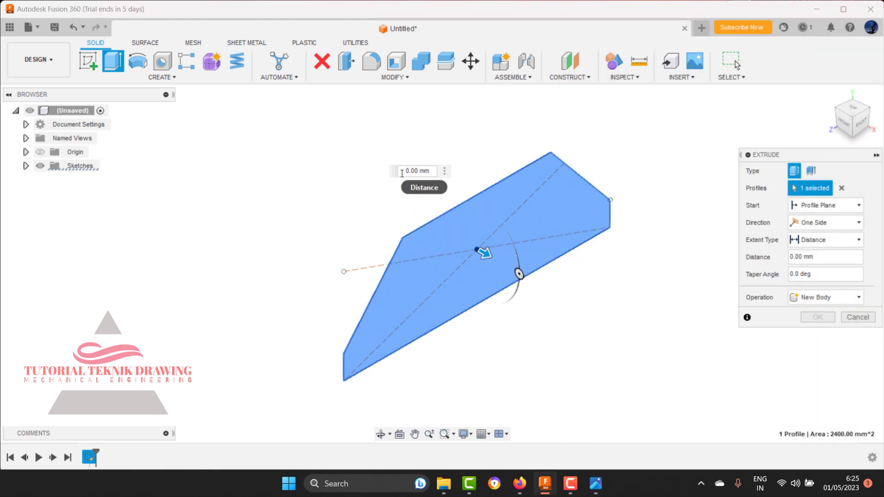
type("6")
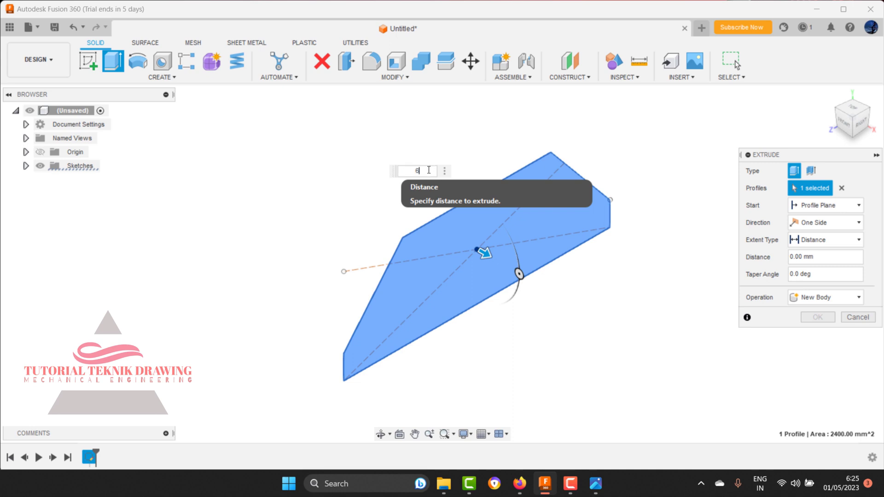
type("0")
scroll(568, 255, "down", 2)
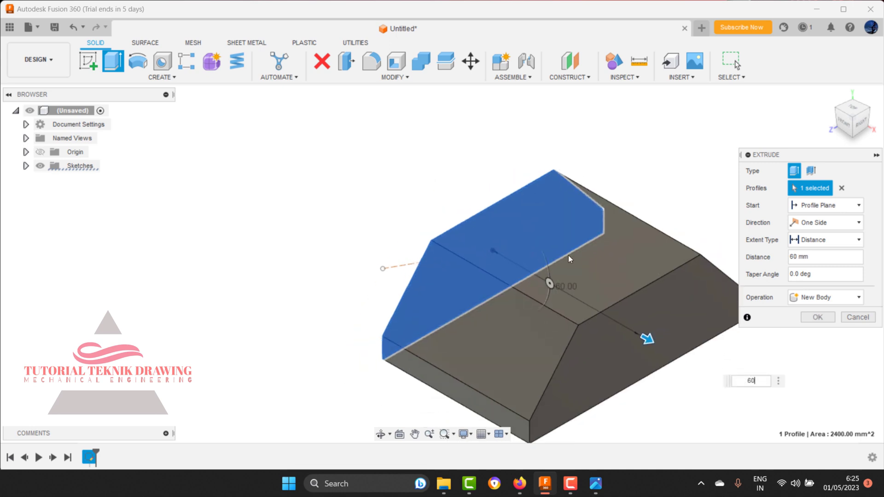
scroll(568, 255, "down", 1)
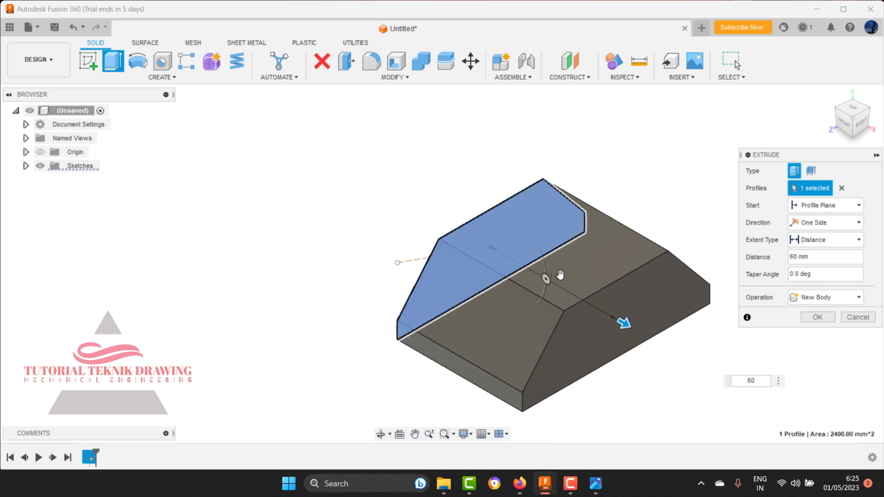
left_click(595, 483)
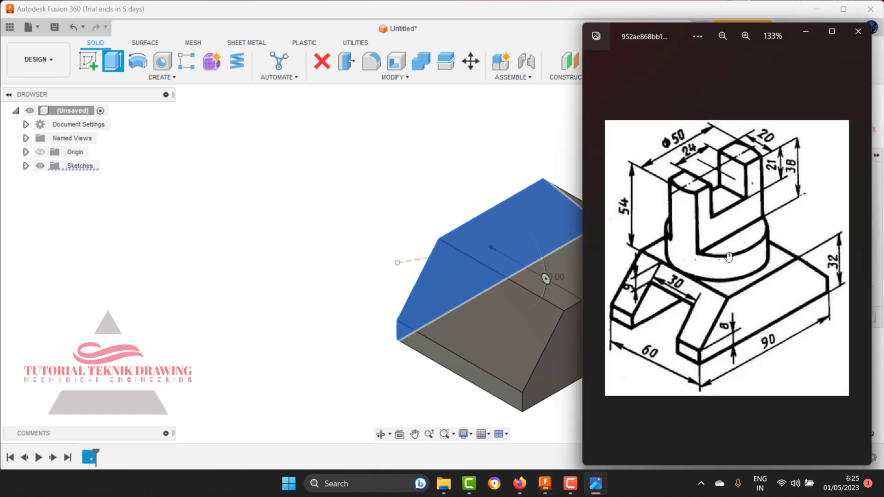
left_click(807, 31)
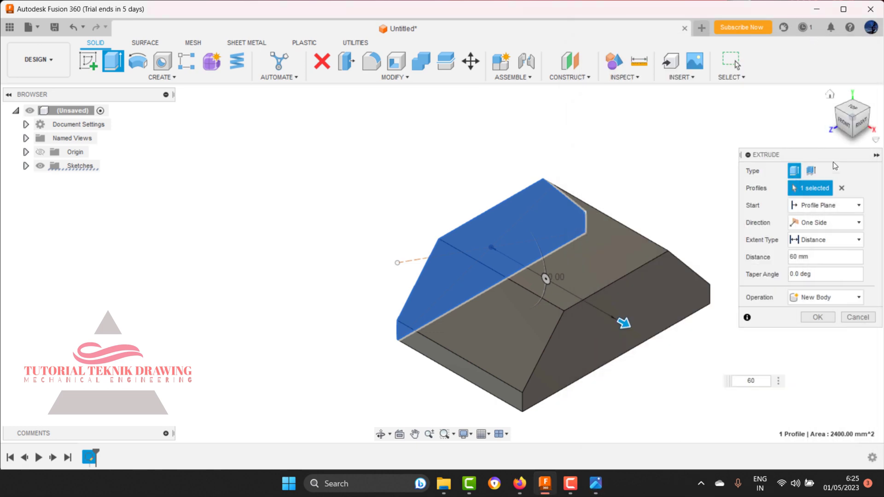
Extrude two sides, 30 mm for Side 1 and Side 2, into a new body
left_click(818, 226)
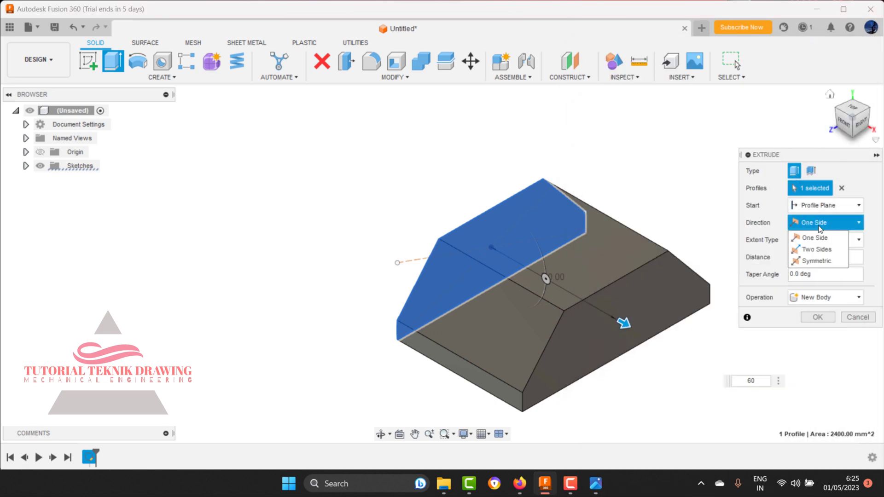
left_click(814, 252)
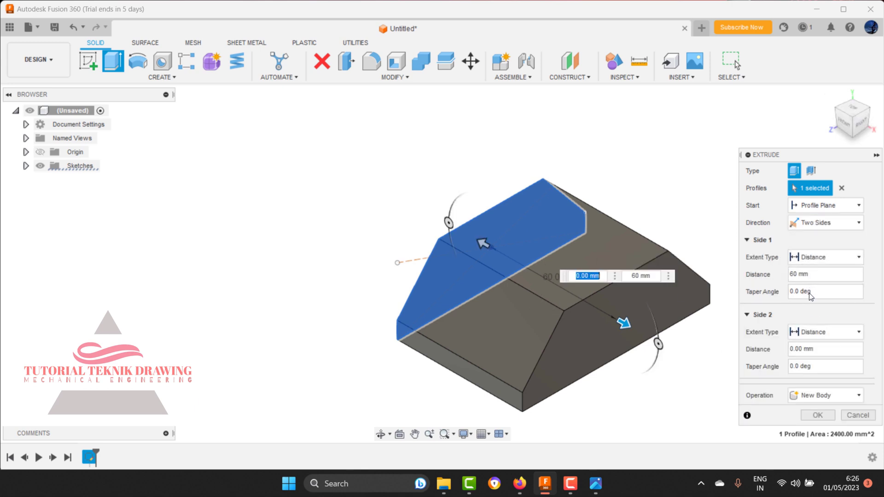
left_click(816, 352)
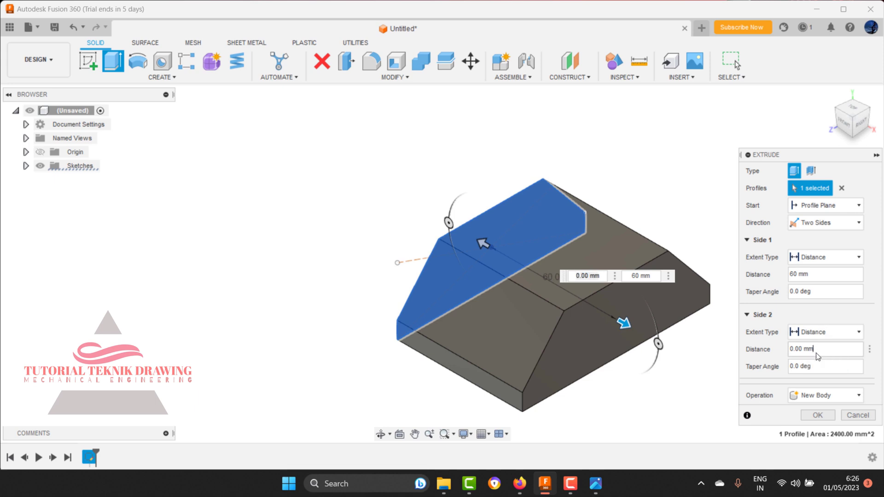
triple_click(818, 278)
type("30")
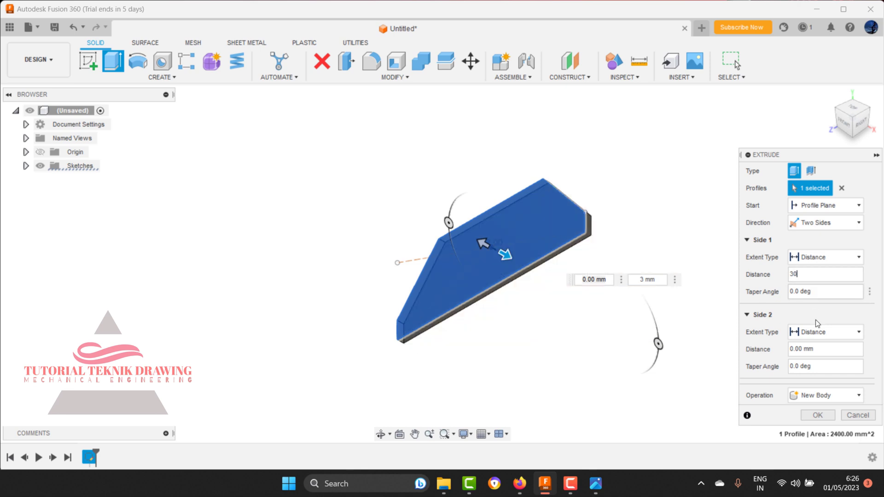
left_click_drag(822, 350, 778, 349)
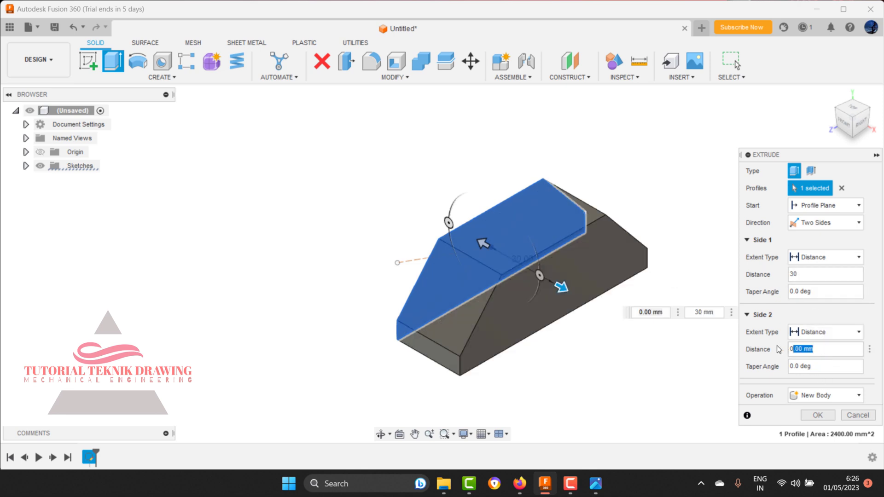
type("3")
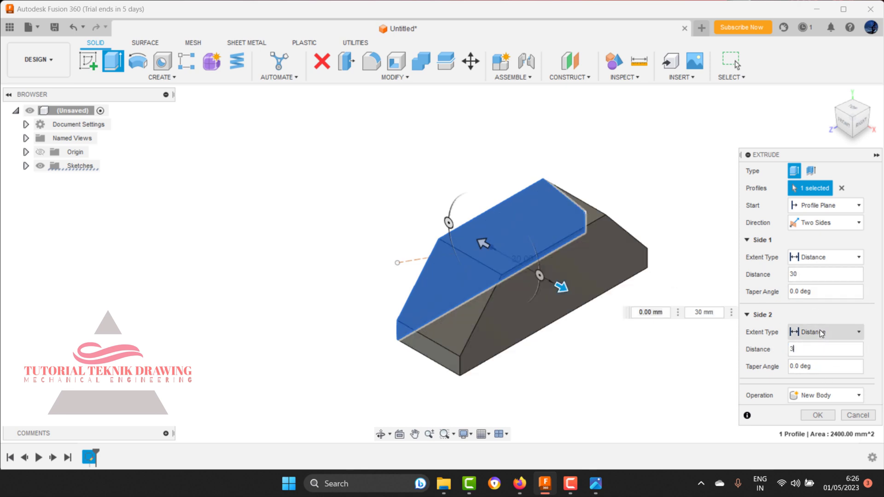
type("0")
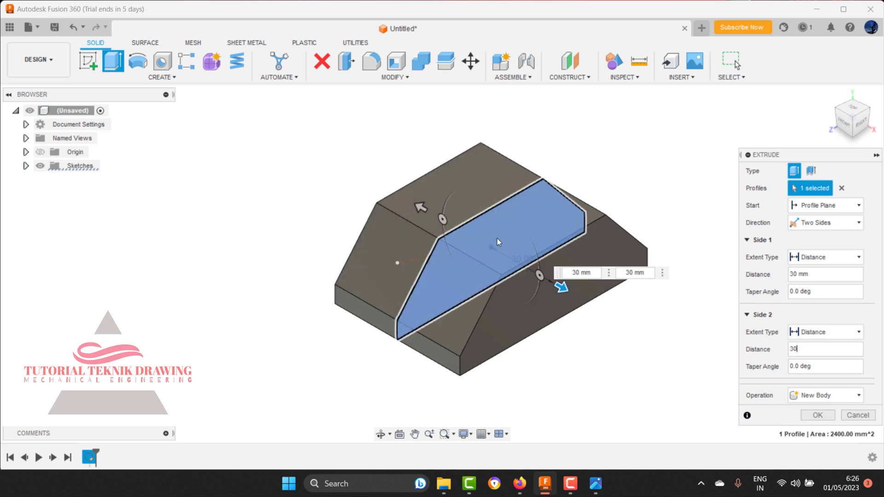
left_click(827, 417)
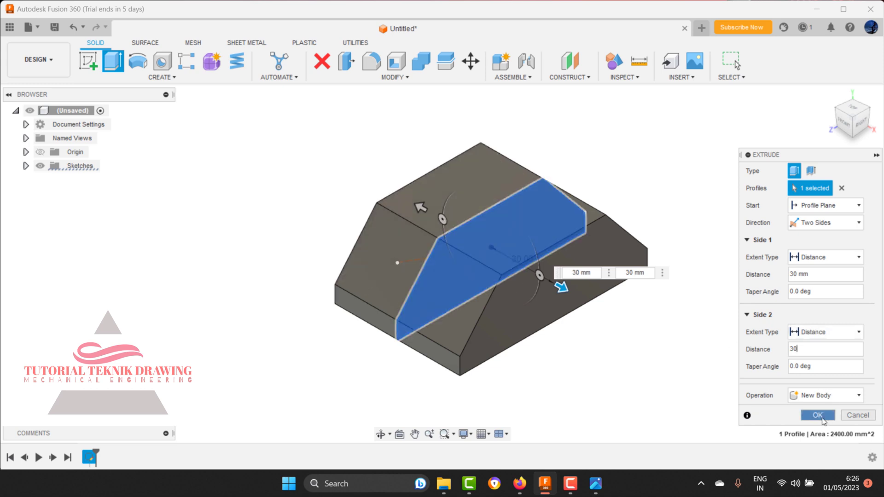
left_click(599, 488)
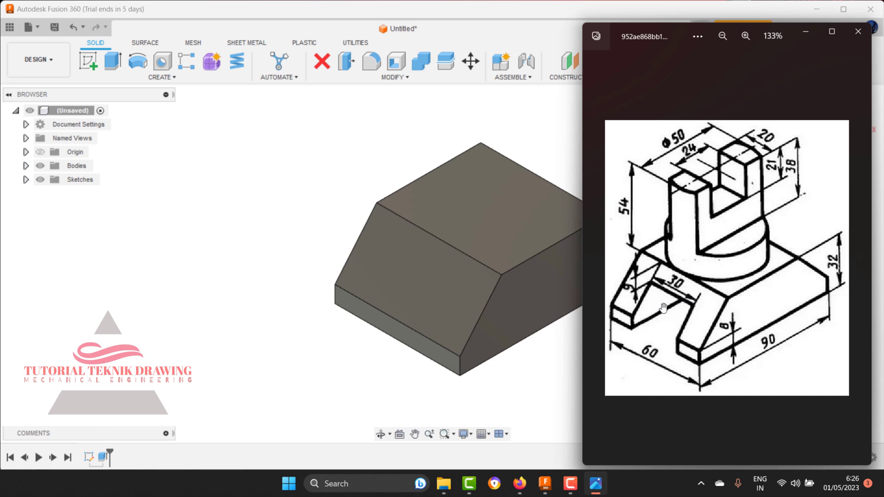
Select the block's narrow bottom end face and create a sketch on it
left_click(496, 379)
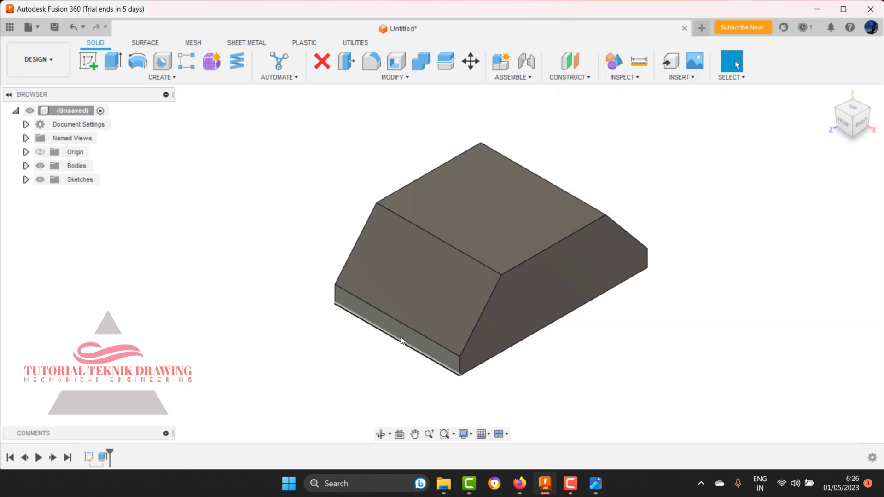
left_click(401, 336)
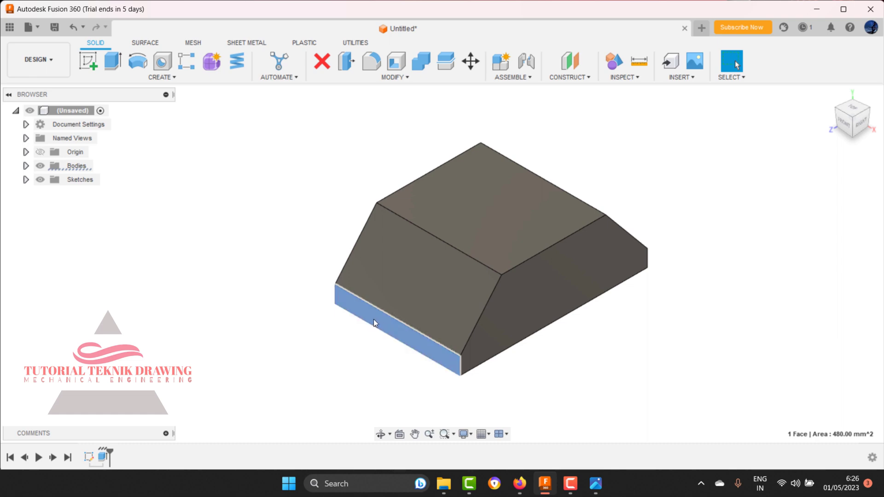
left_click(90, 63)
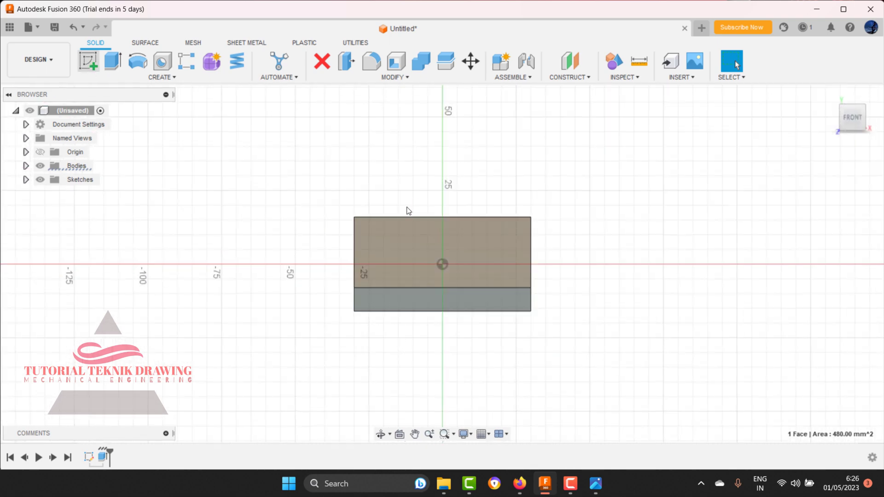
left_click(595, 483)
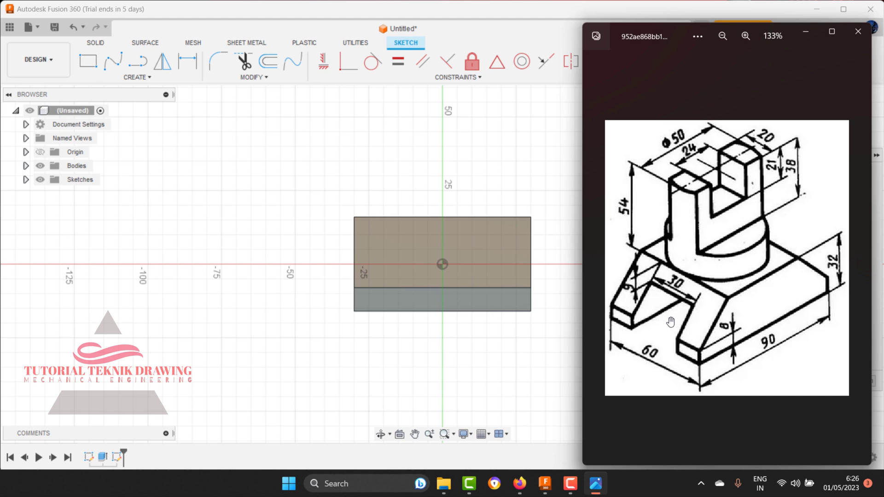
left_click(394, 200)
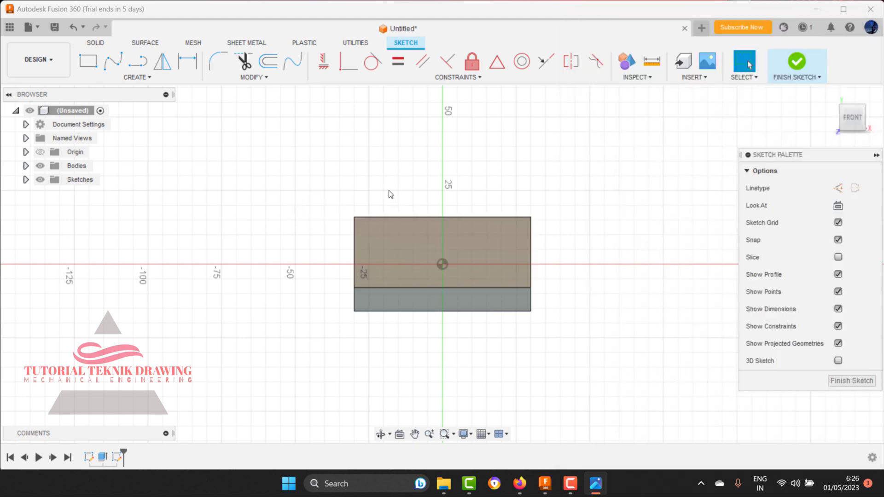
left_click(136, 77)
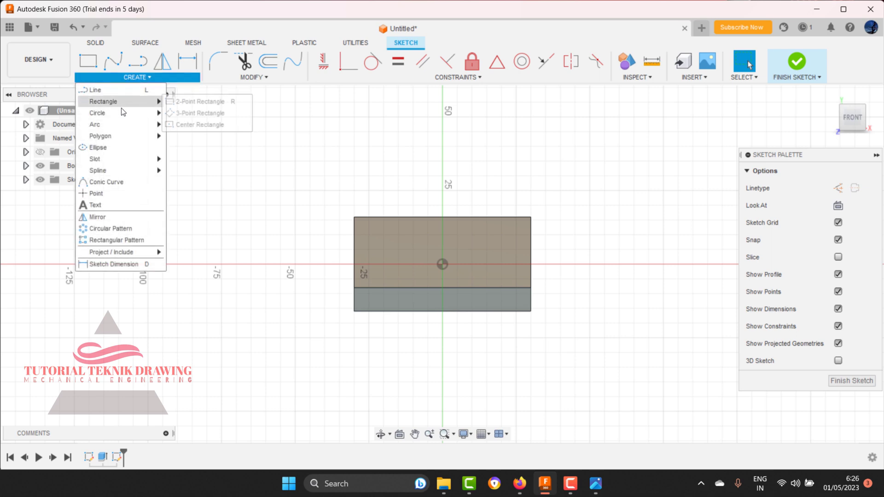
mouse_move(103, 102)
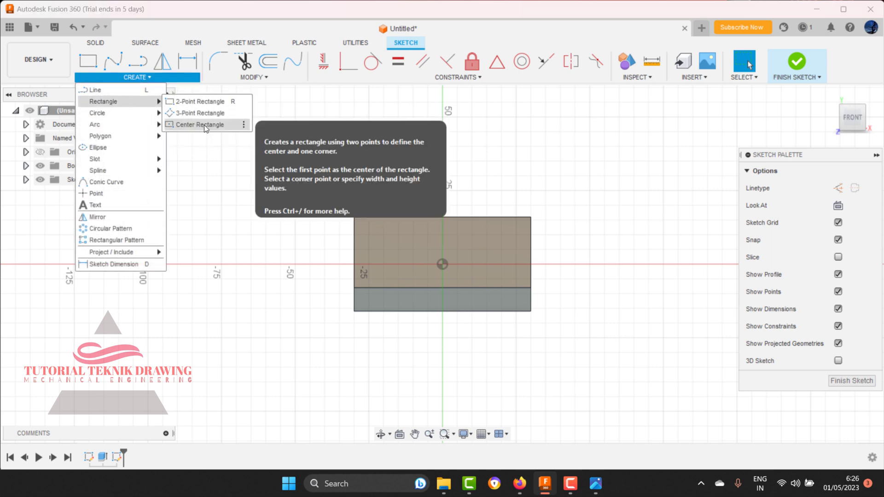
left_click(200, 124)
left_click(442, 263)
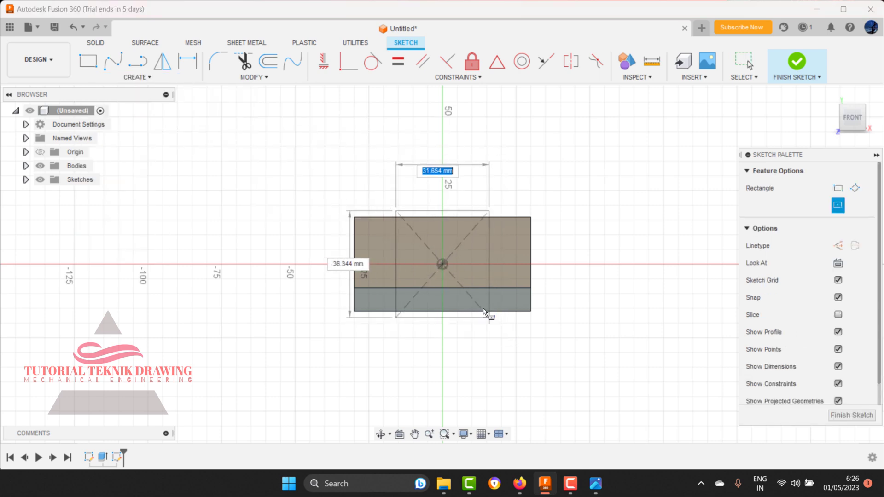
key("Escape")
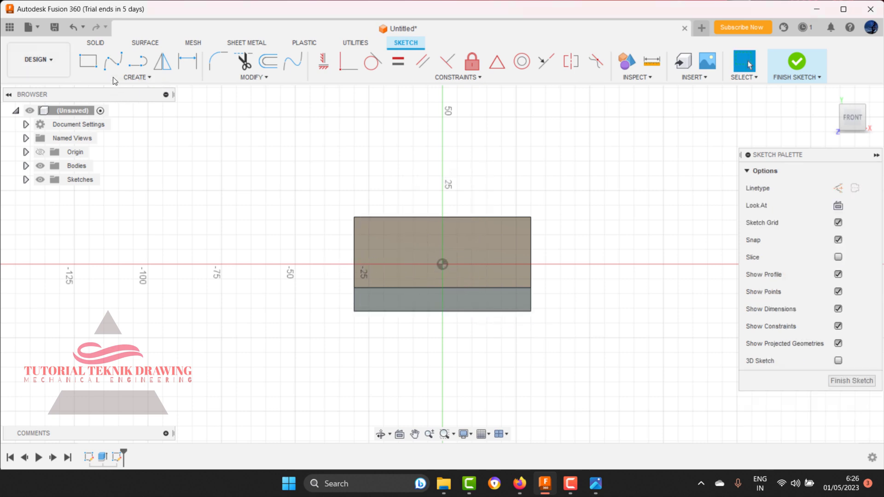
Draw a 2-point rectangle from the outline's bottom edge into the upper block, then view the reference drawing
left_click(89, 65)
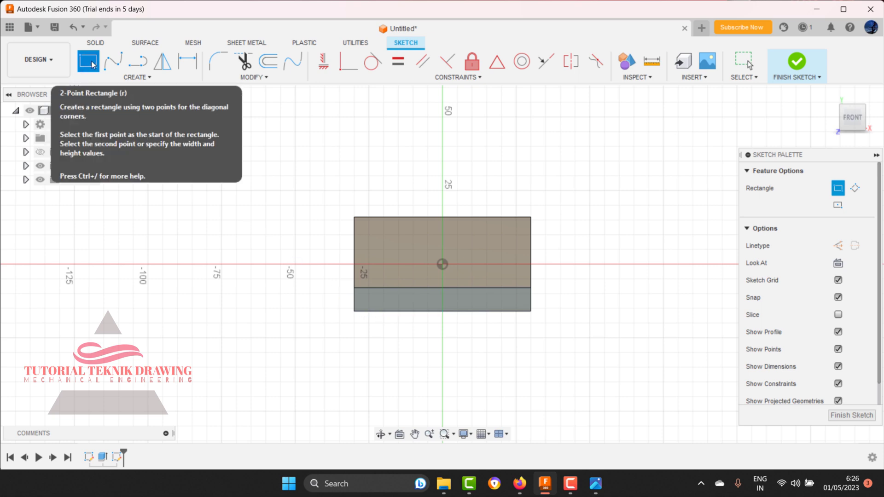
left_click(388, 311)
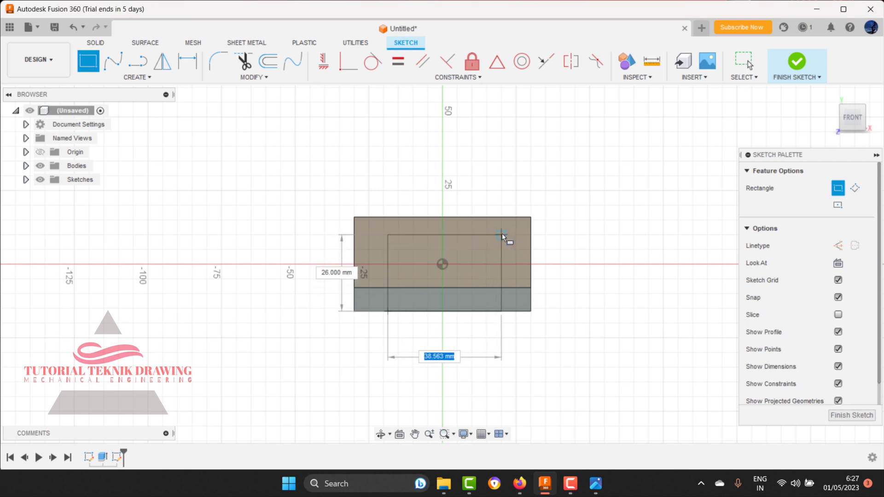
left_click(501, 235)
left_click(596, 483)
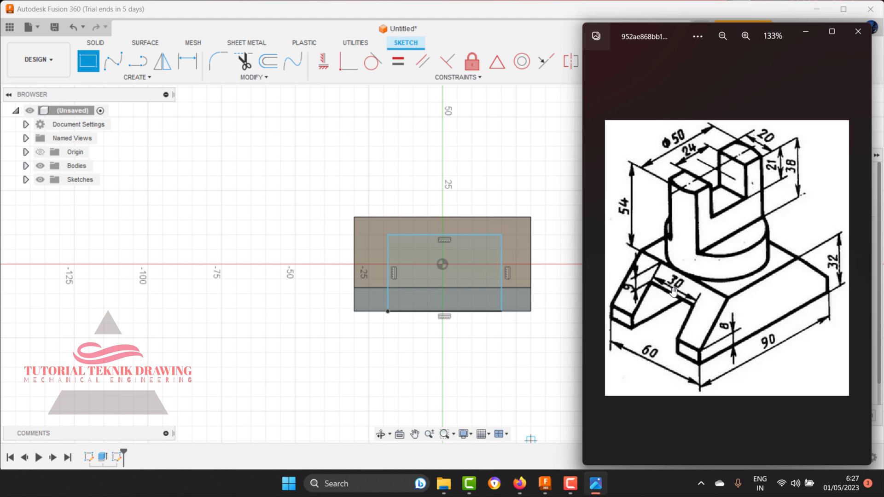
Launch Windows Calculator and compute 60 − 30 = 30
left_click(371, 482)
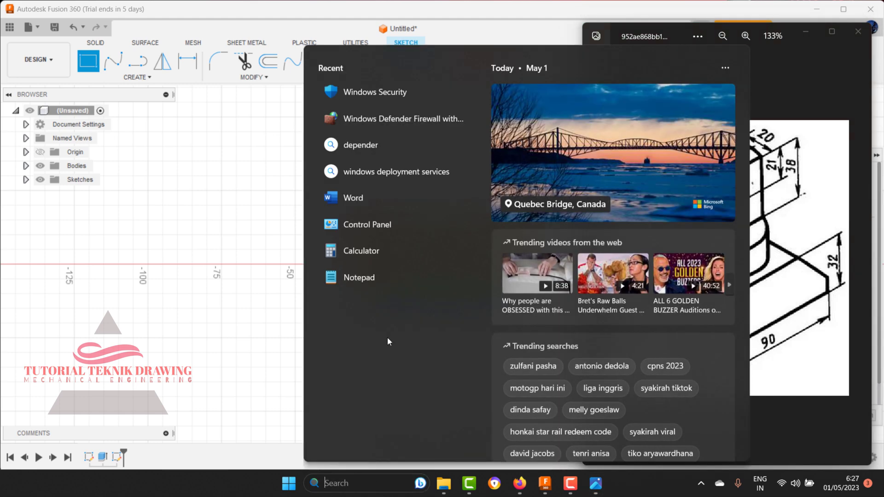
left_click(361, 251)
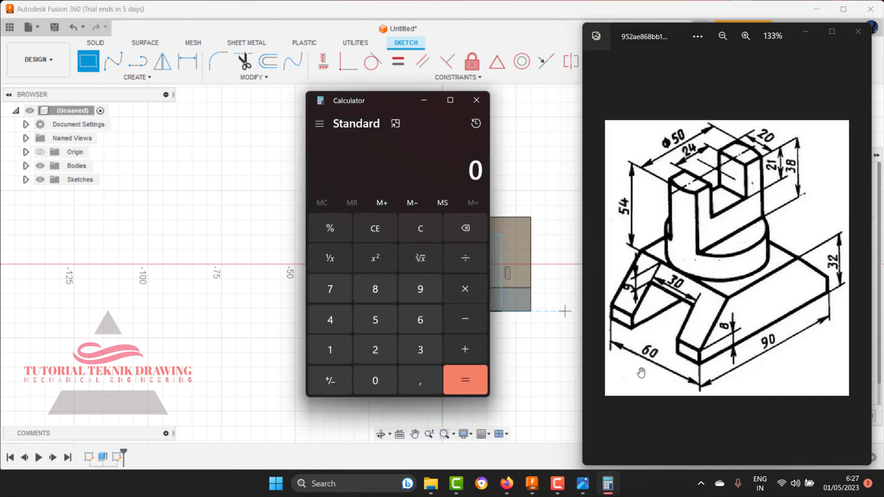
left_click(419, 320)
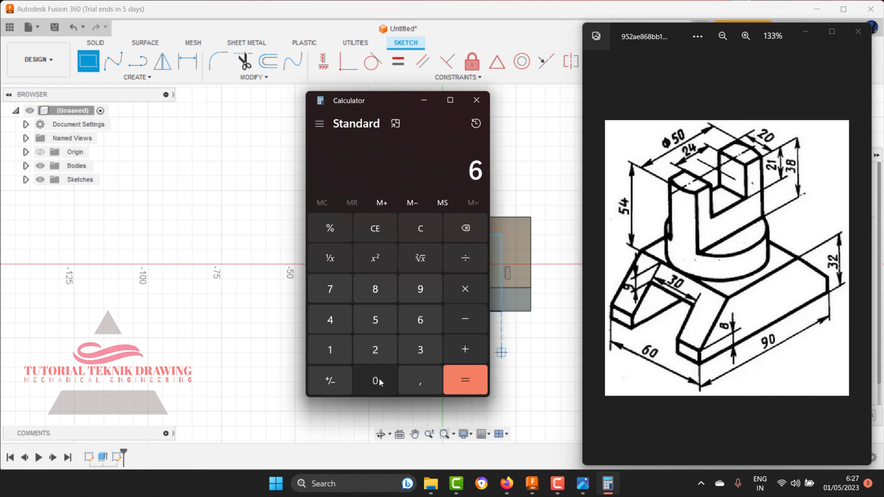
left_click(376, 380)
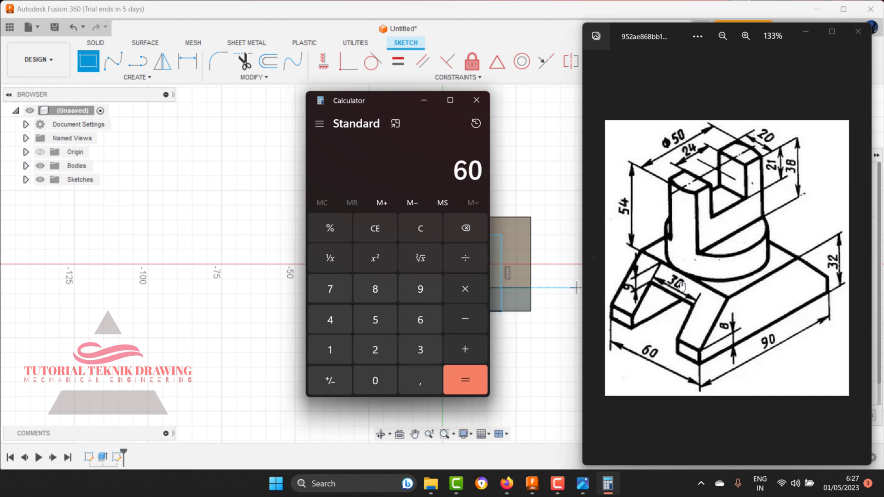
left_click(465, 320)
left_click(419, 350)
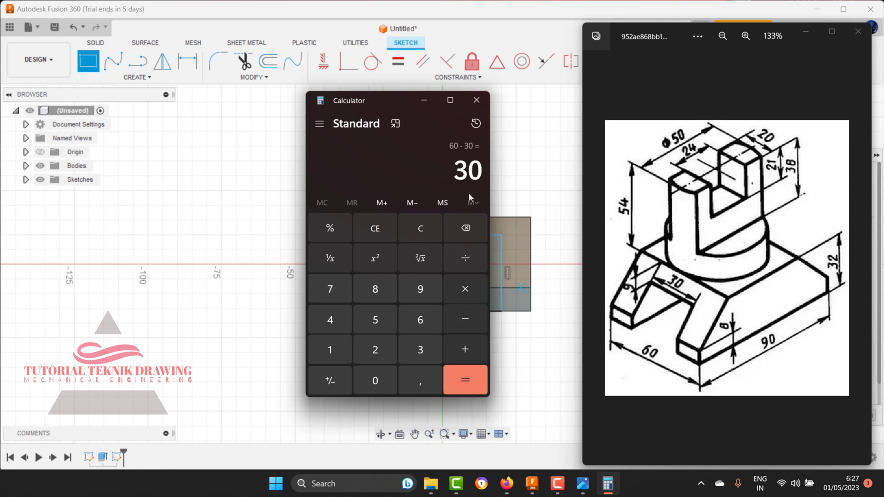
left_click(462, 262)
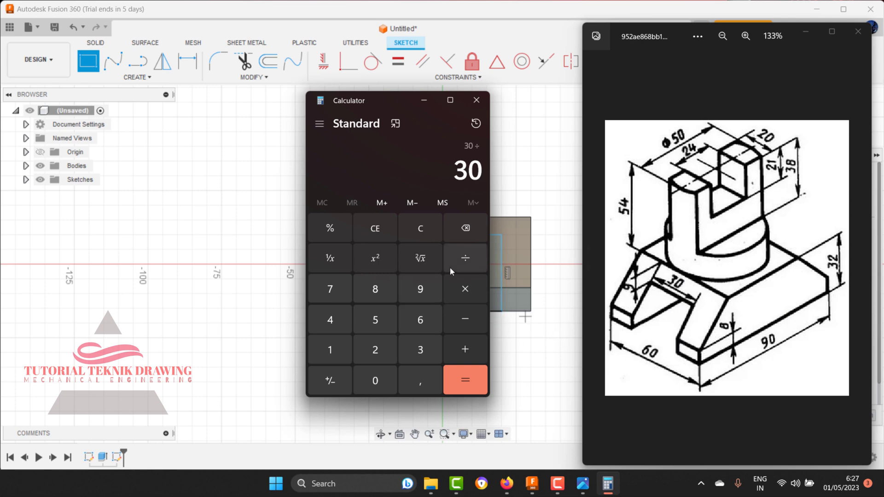
Divide 30 by 2 to get 15, then minimize Calculator and return to the Fusion sketch
left_click(381, 350)
left_click(476, 380)
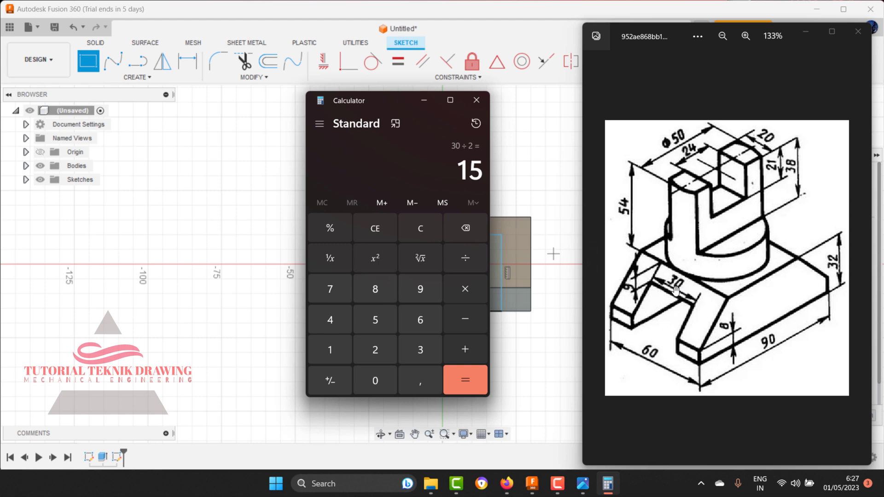
left_click(424, 100)
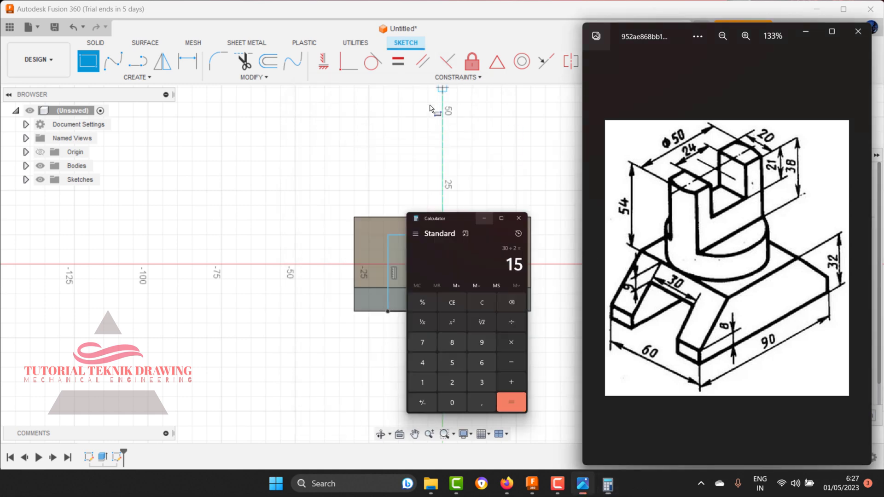
left_click(187, 60)
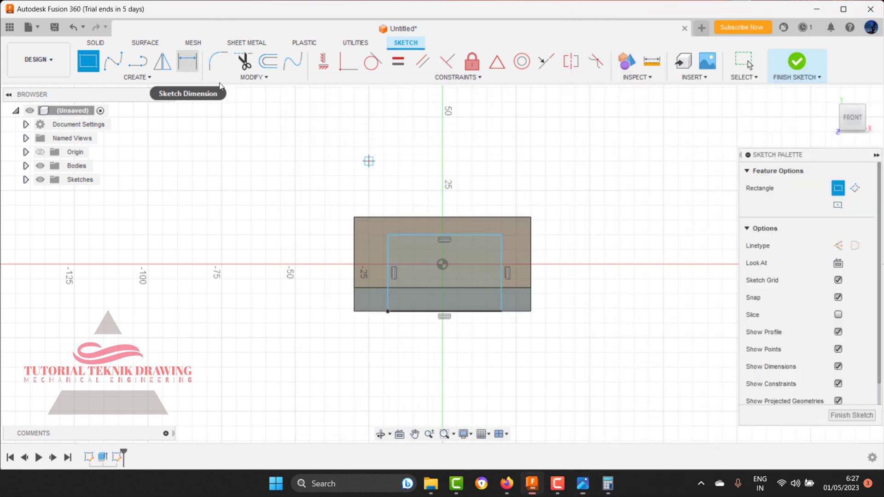
left_click(388, 278)
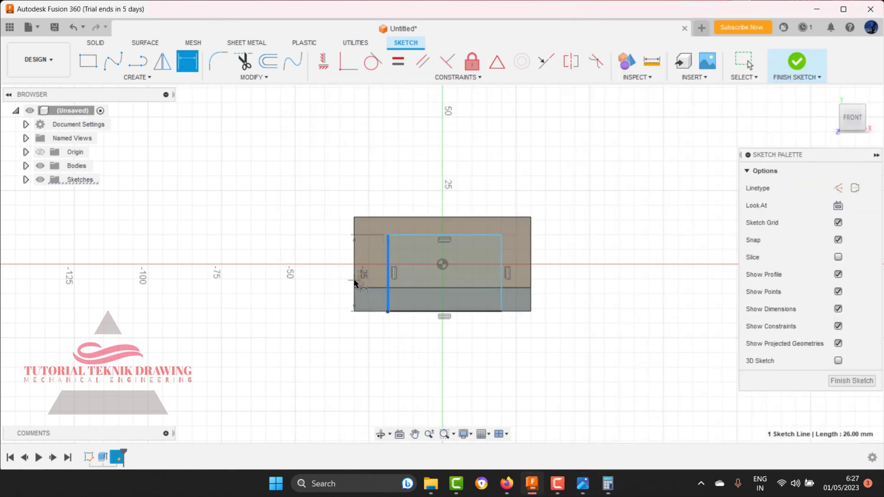
left_click(355, 281)
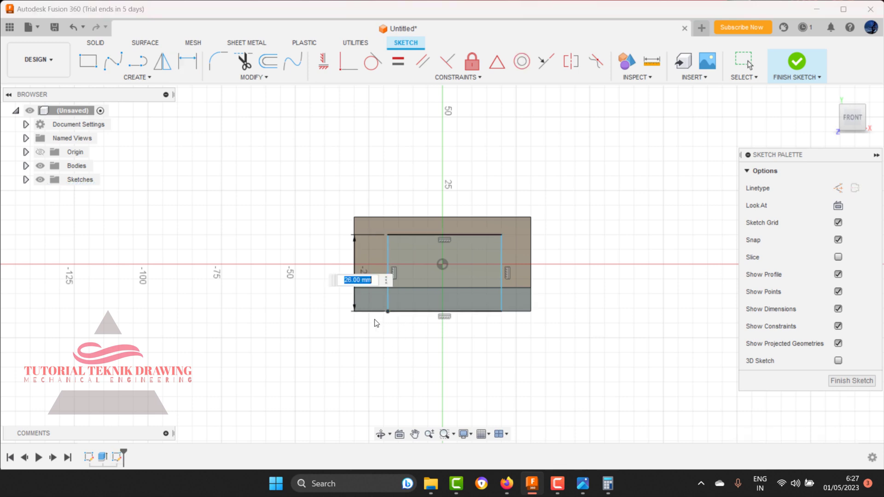
key("Return")
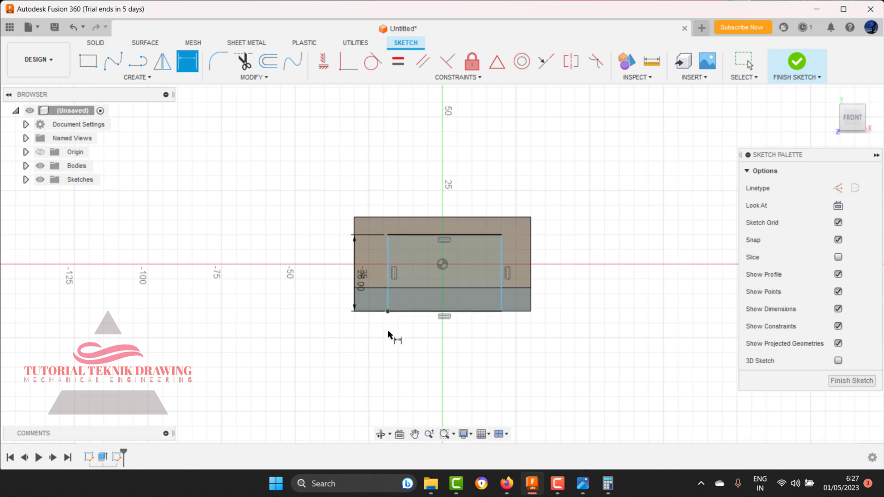
key("Escape")
key("ctrl+z")
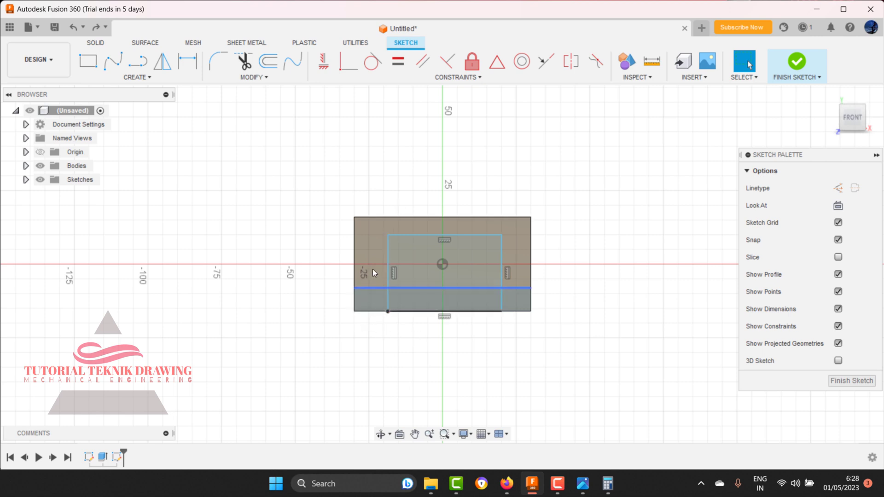
Dimension the inner rectangle 15 mm from the outer left edge and 15 mm from the outer right edge
left_click(185, 63)
left_click(389, 294)
left_click(355, 303)
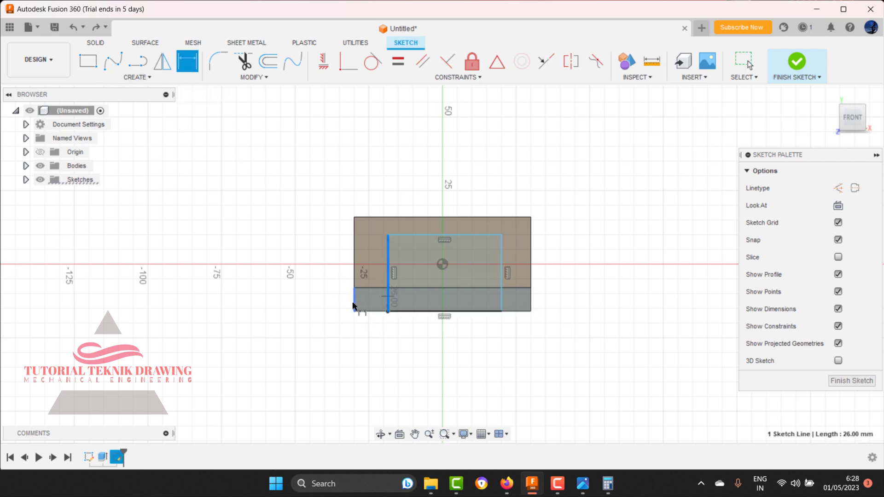
left_click(391, 177)
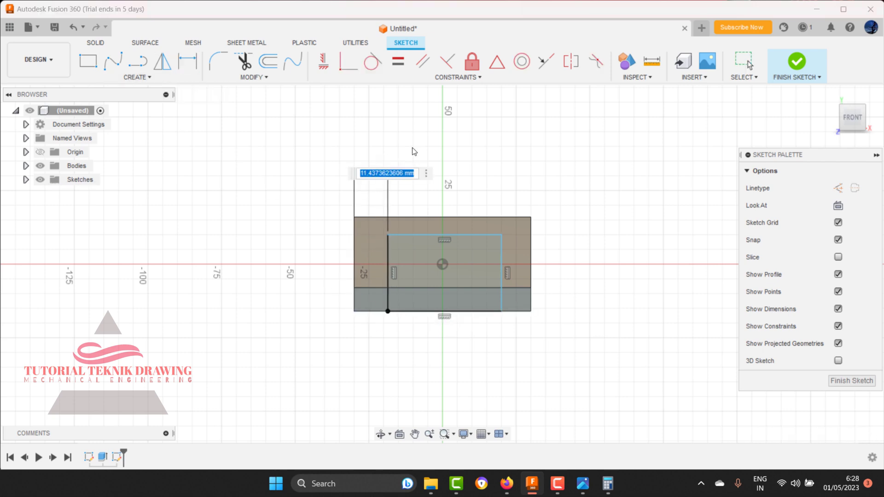
type("15")
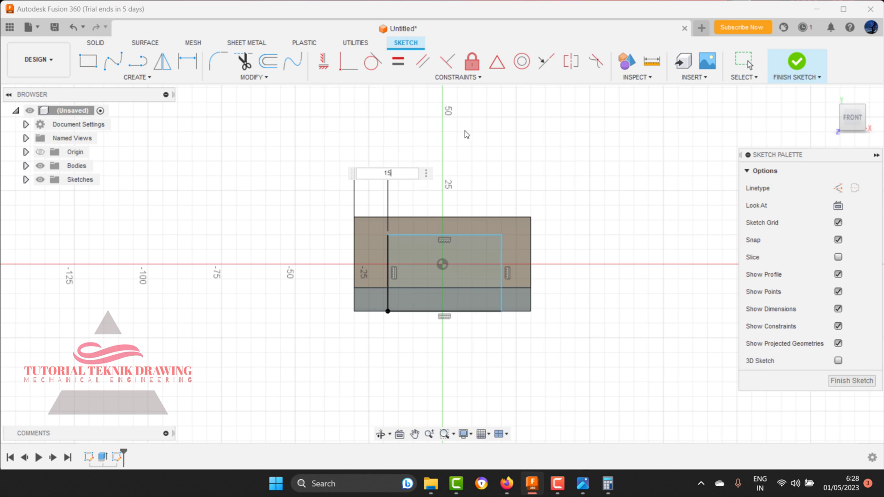
key("Return")
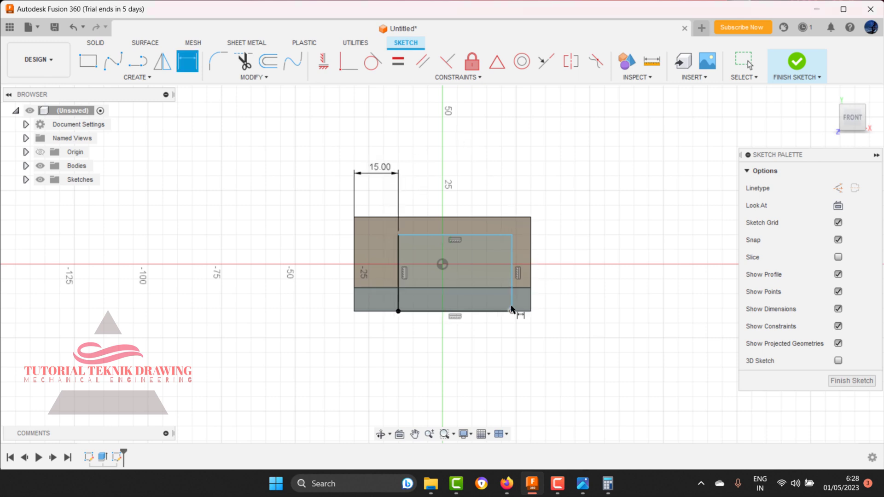
left_click(511, 304)
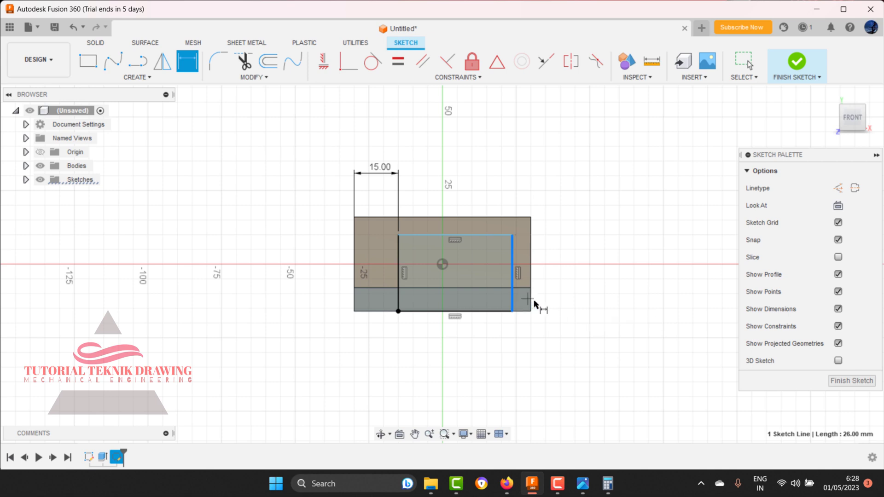
left_click(530, 302)
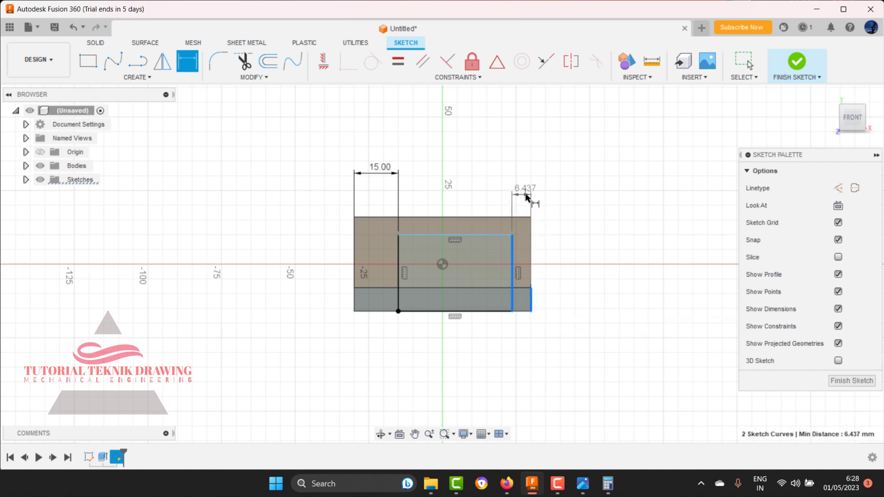
left_click(534, 196)
type("15")
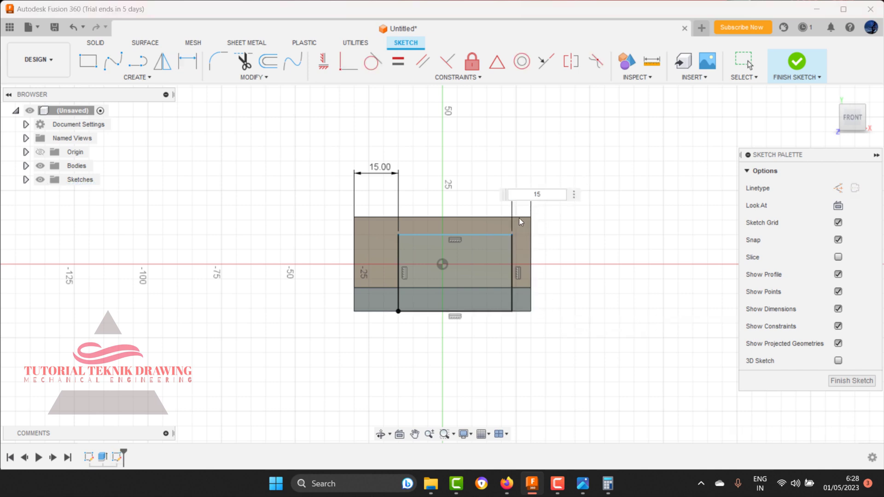
key("Return")
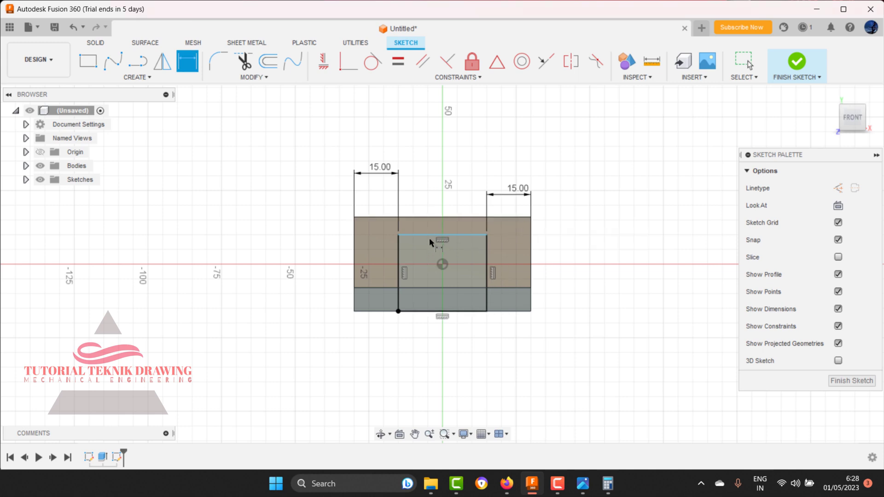
Attempt a 30 mm top-edge dimension, dismiss the over-constrained warning, and check the reference drawing
left_click(465, 232)
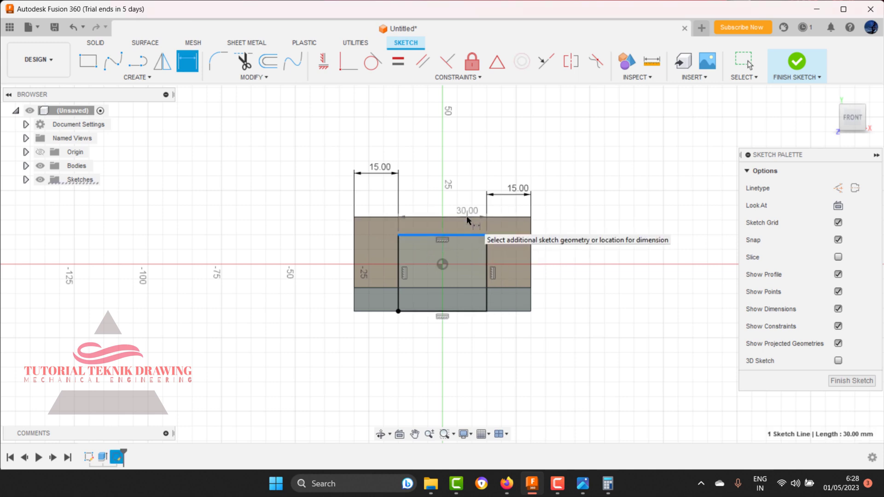
left_click(551, 239)
left_click(557, 278)
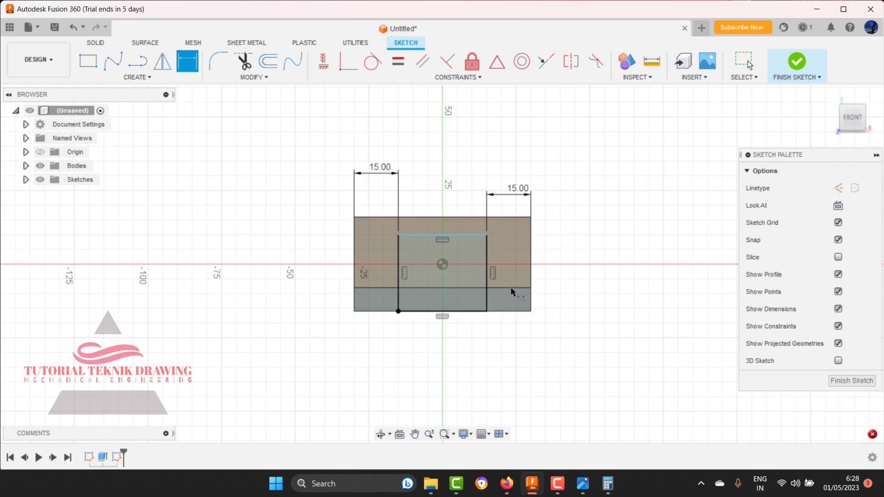
left_click(582, 483)
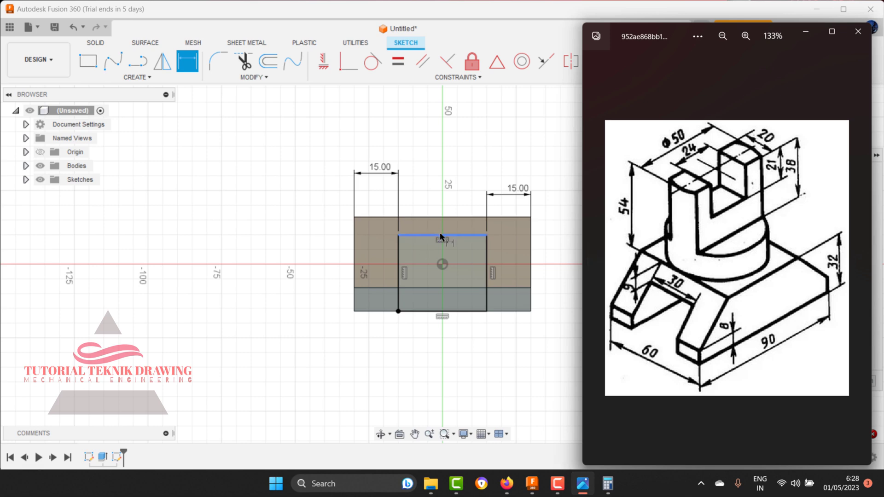
Cancel the over-constraining 30 mm dimension on the slot's top line, then view the reference drawing
left_click(458, 235)
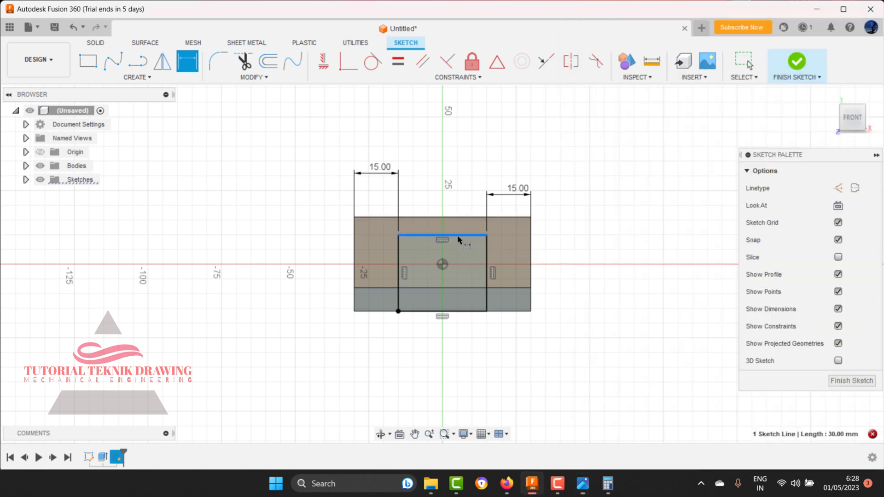
left_click(461, 209)
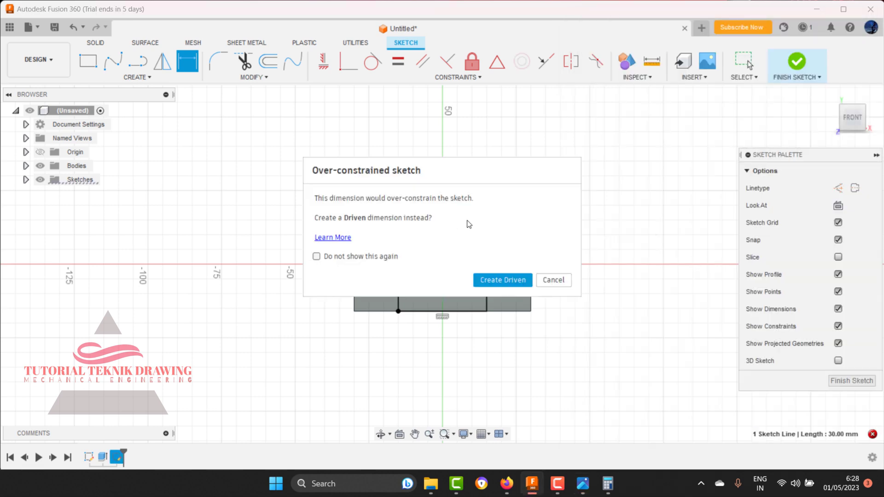
left_click(552, 281)
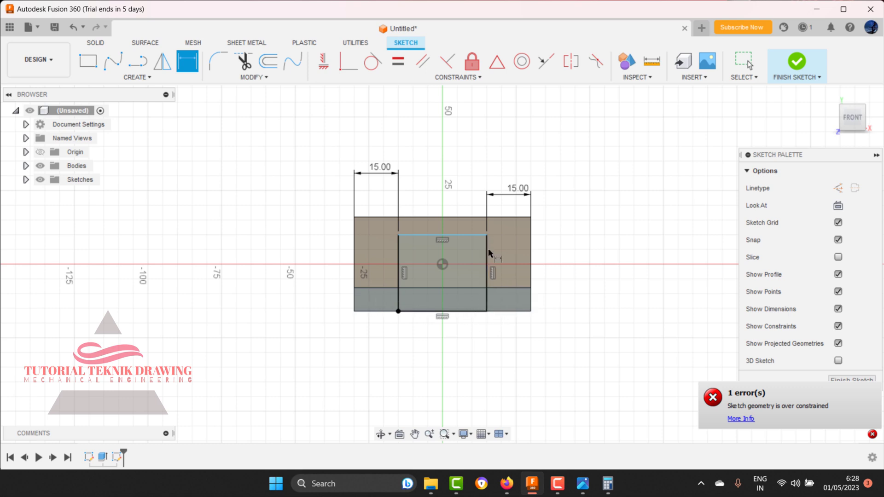
left_click(472, 235)
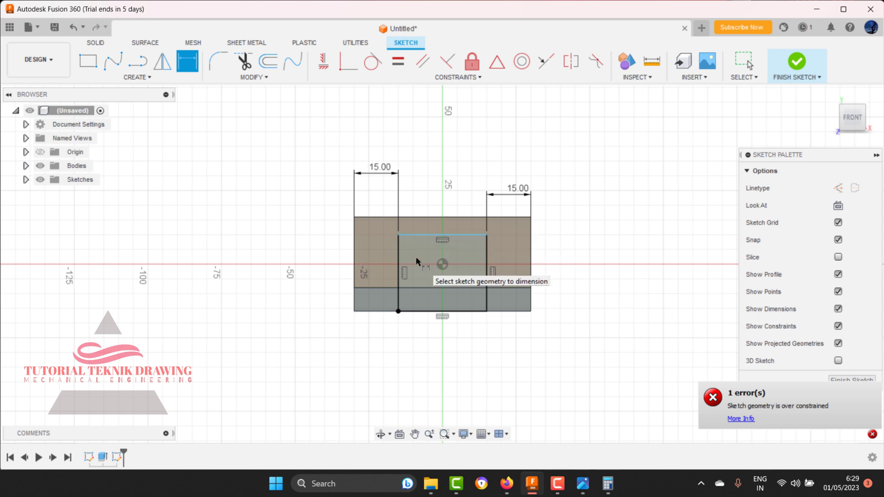
left_click(582, 484)
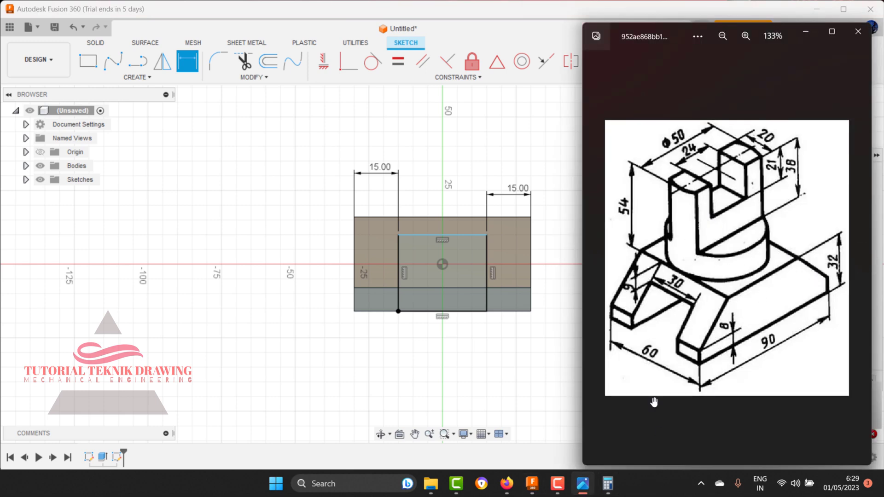
Compute 32 − 9 = 23 in Calculator for the slot height, then minimize it
left_click(607, 483)
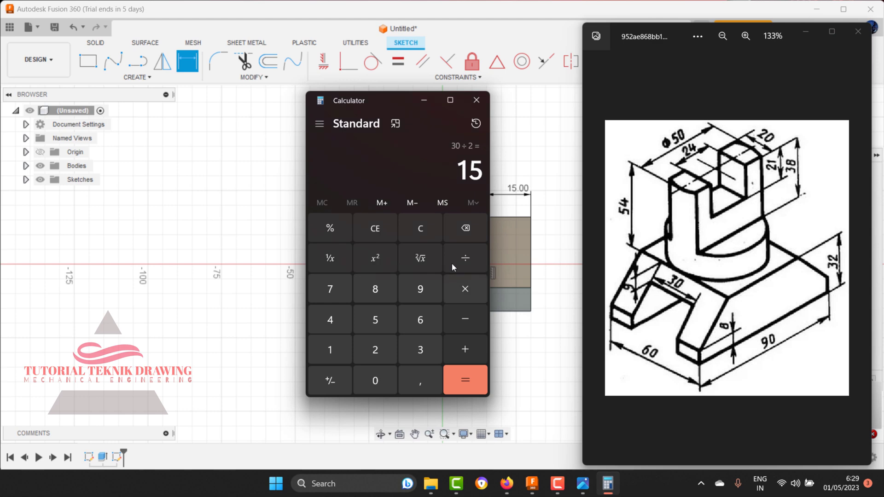
left_click(426, 352)
left_click(389, 351)
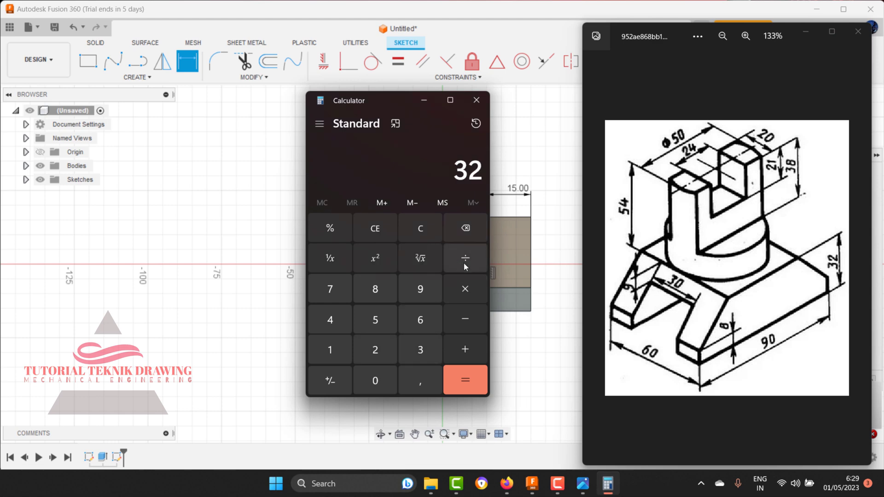
left_click(466, 314)
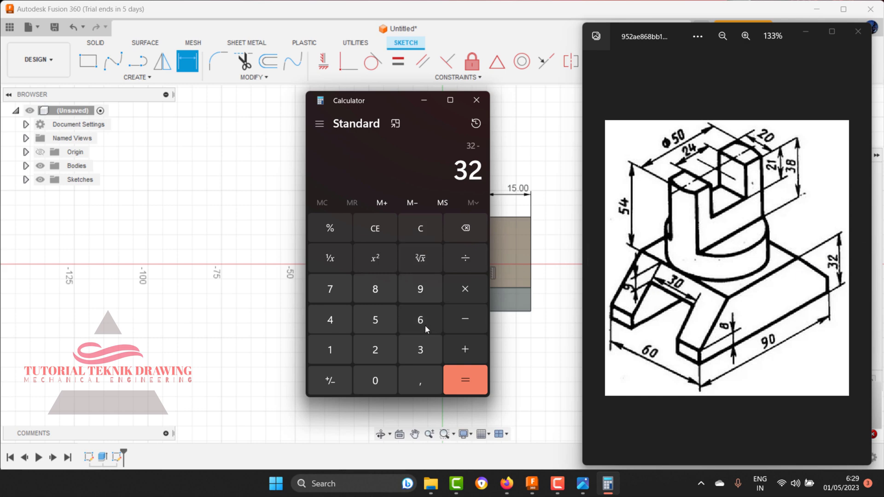
left_click(423, 289)
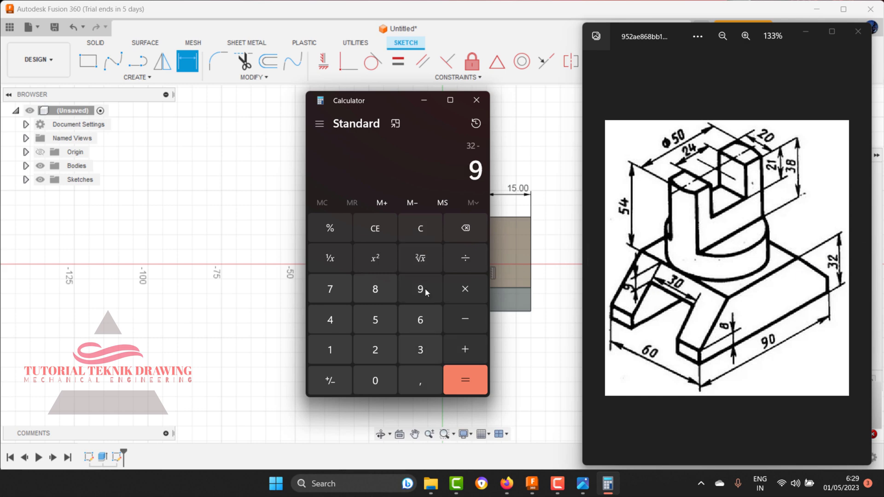
left_click(471, 380)
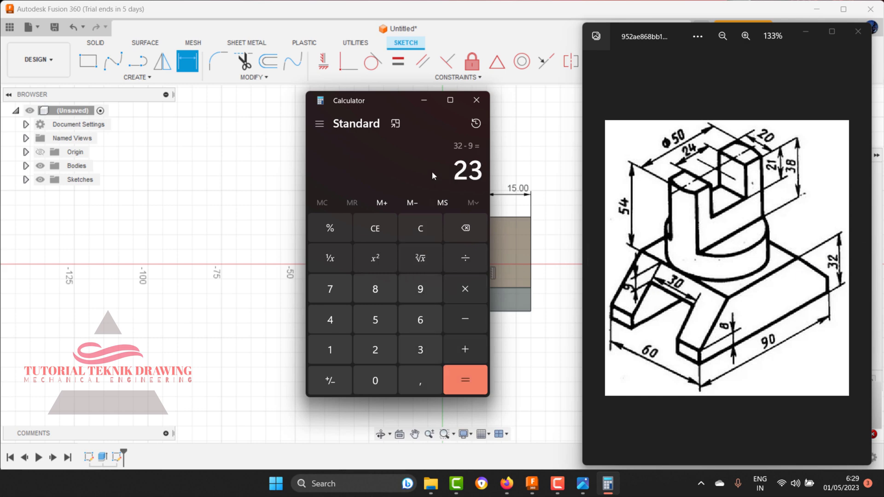
left_click(424, 100)
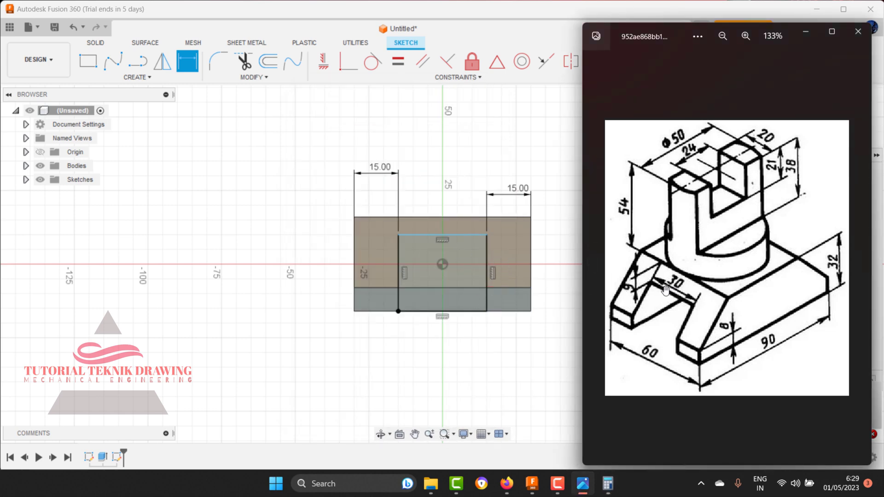
Dimension the slot's right line, replacing 26.00 with a 23 mm height
left_click(485, 254)
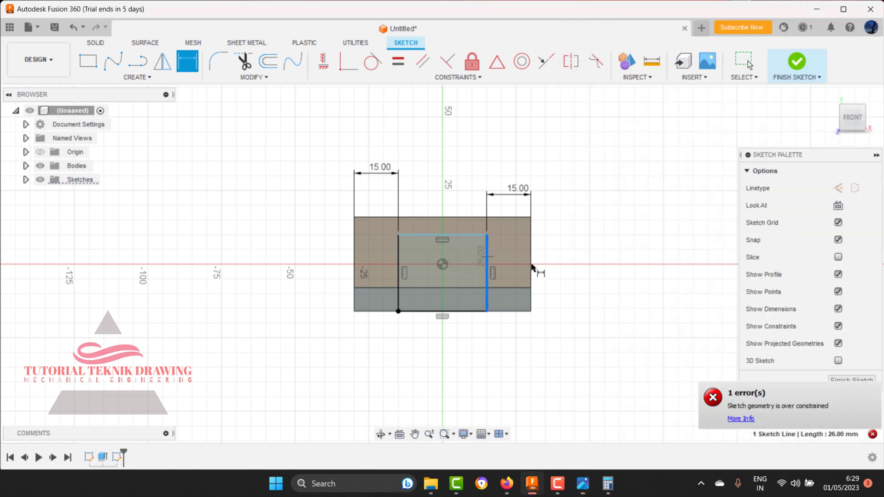
left_click(576, 266)
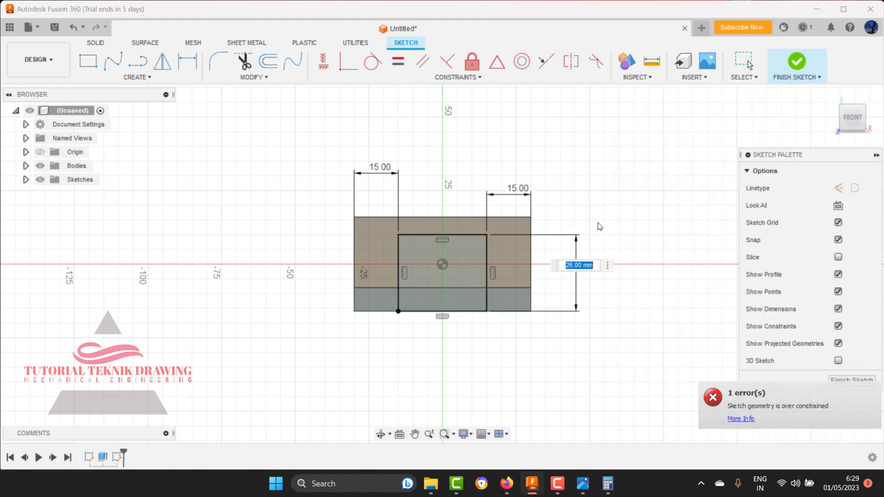
left_click(608, 483)
left_click(591, 269)
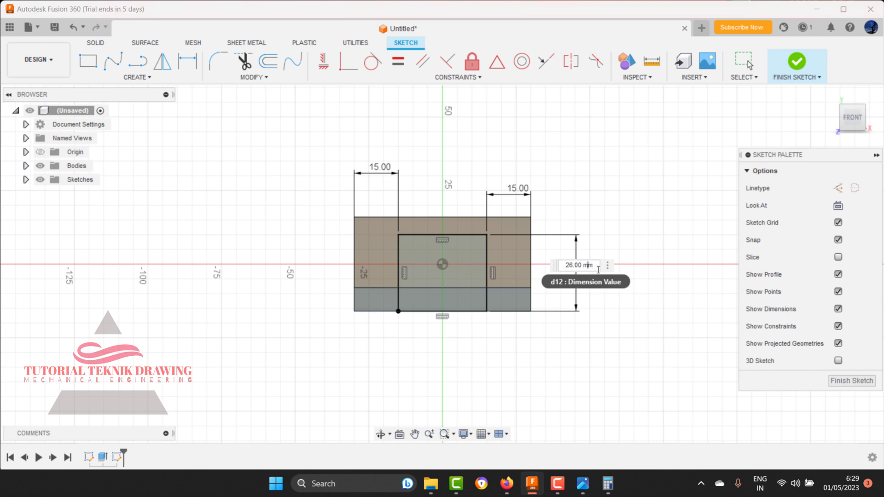
left_click_drag(590, 269, 541, 266)
type("23")
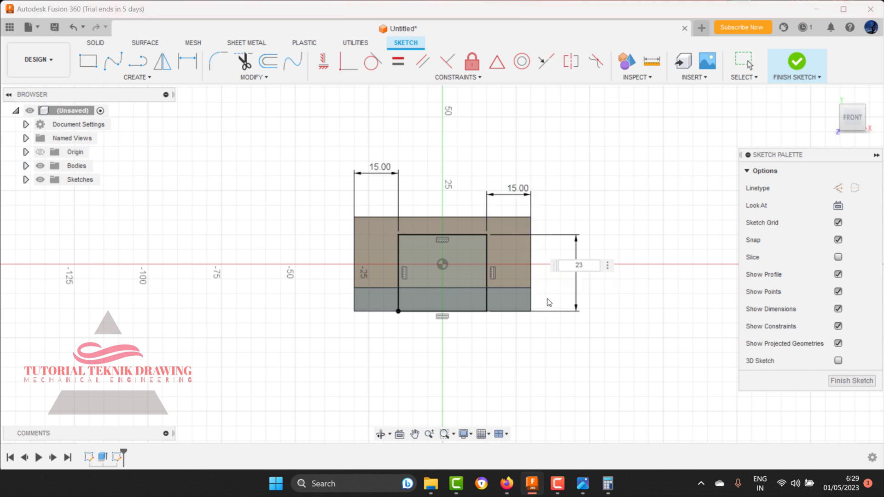
key("Return")
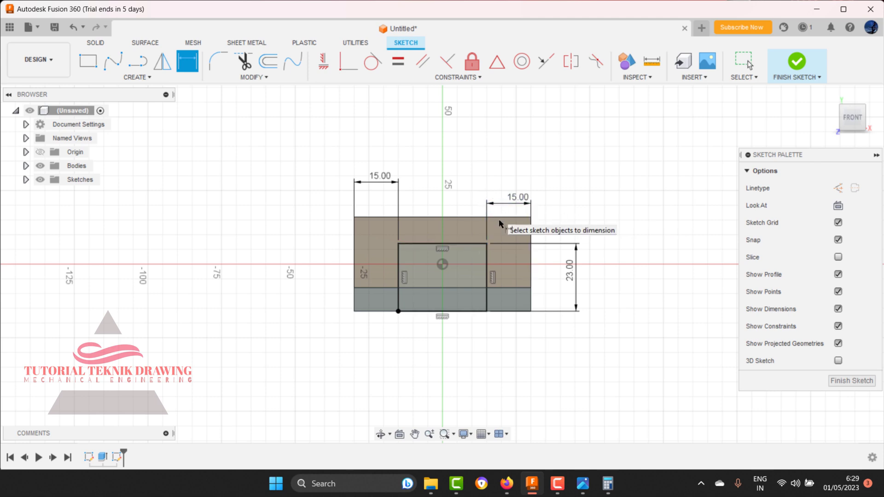
Check the reference drawing, close it, and finish the slot sketch
left_click(582, 483)
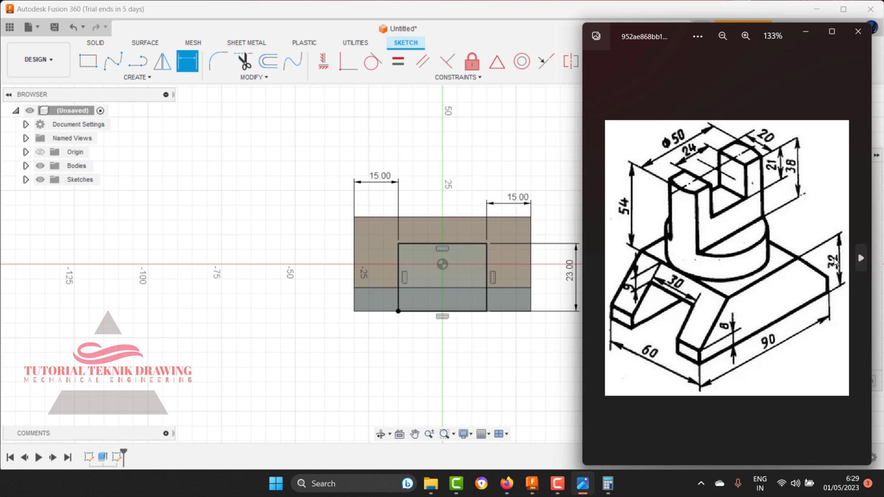
mouse_move(805, 230)
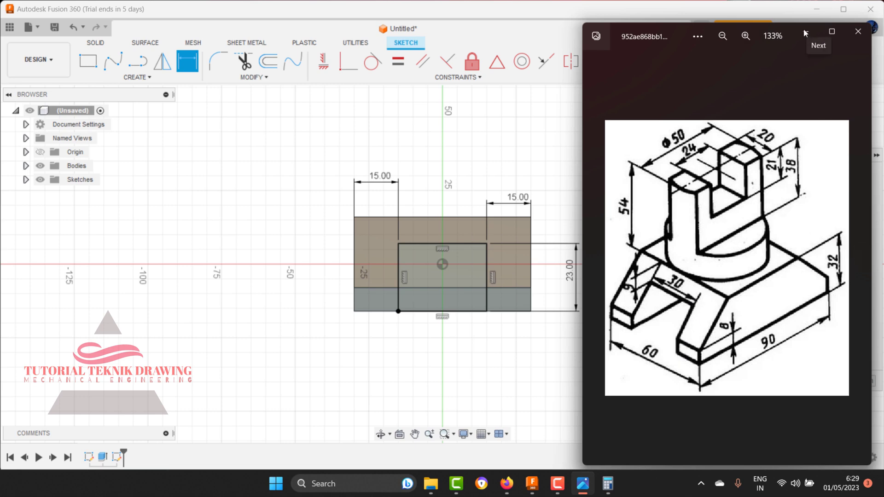
left_click(805, 32)
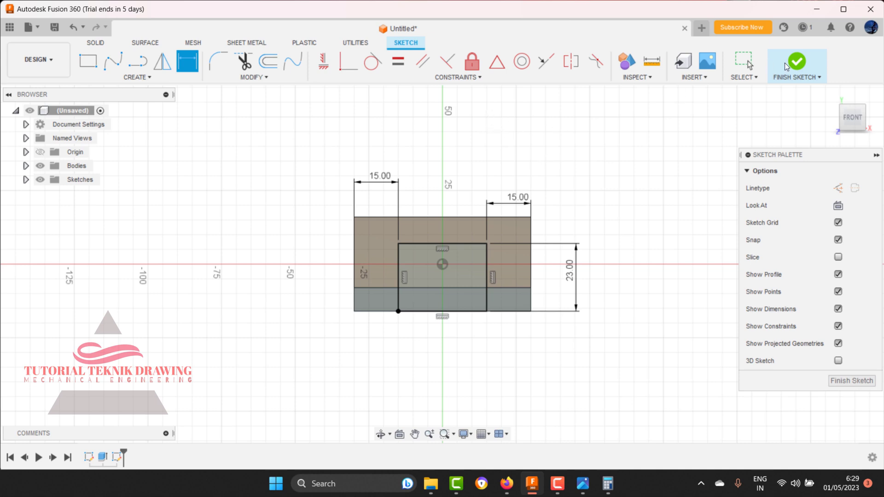
left_click(791, 65)
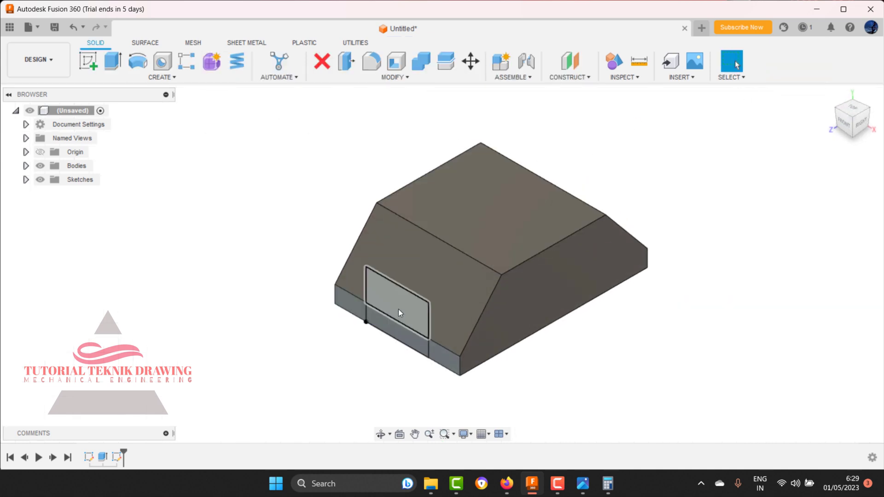
Extrude both slot profiles as a -130 mm cut through the entire block
left_click(112, 68)
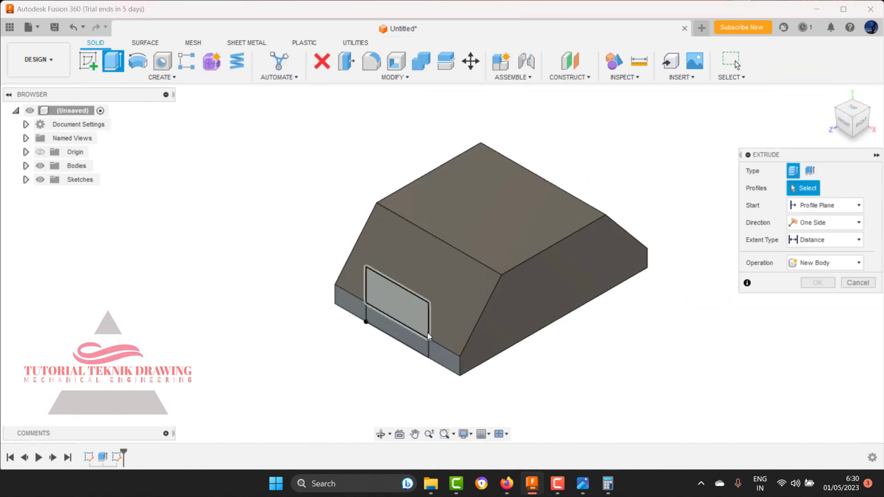
left_click(416, 312)
left_click(402, 340)
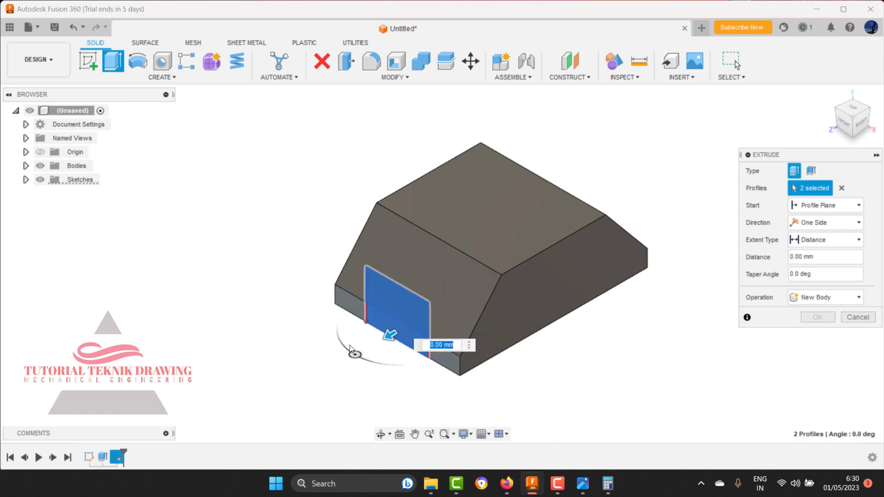
type("30")
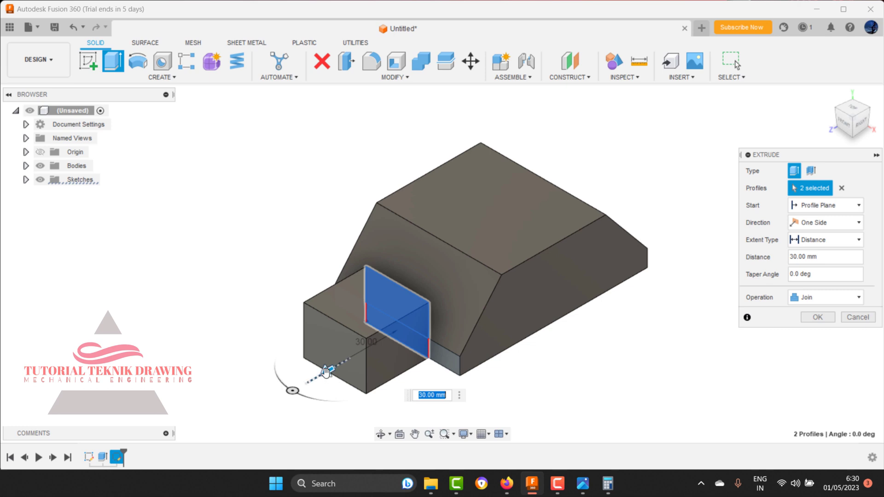
left_click_drag(327, 370, 663, 179)
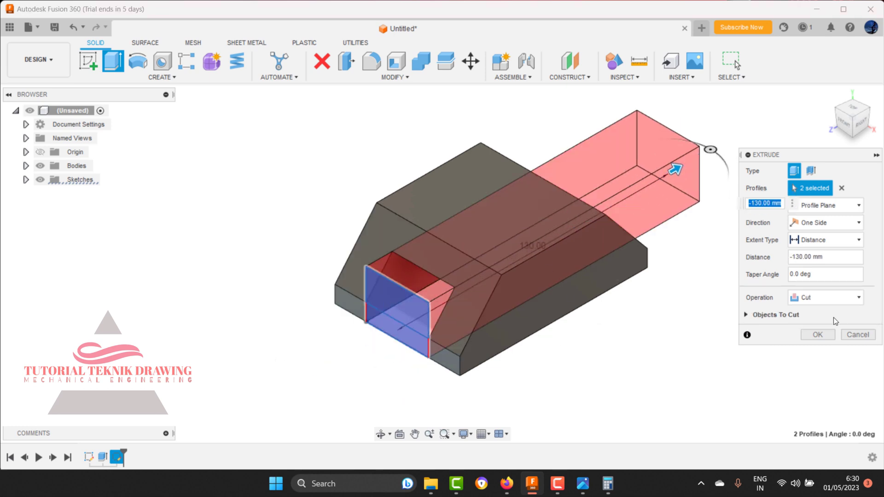
left_click(818, 335)
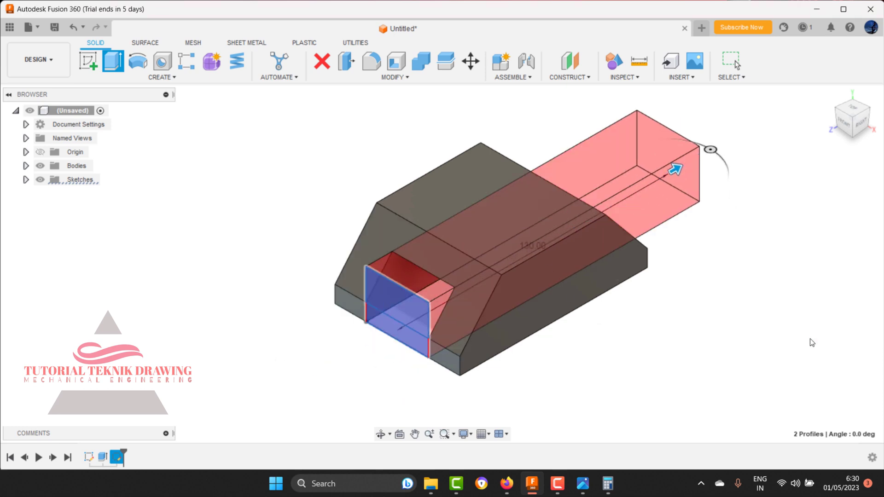
Orbit to inspect the slot, then return to the isometric view
left_click(381, 433)
mouse_move(507, 256)
left_mouse_down()
mouse_move(546, 243)
mouse_move(481, 271)
left_mouse_up()
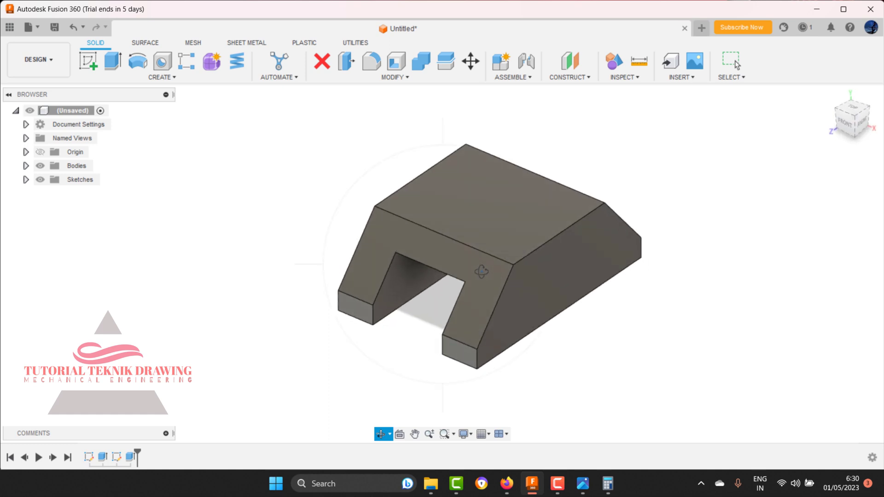
right_click(590, 197)
left_click(637, 194)
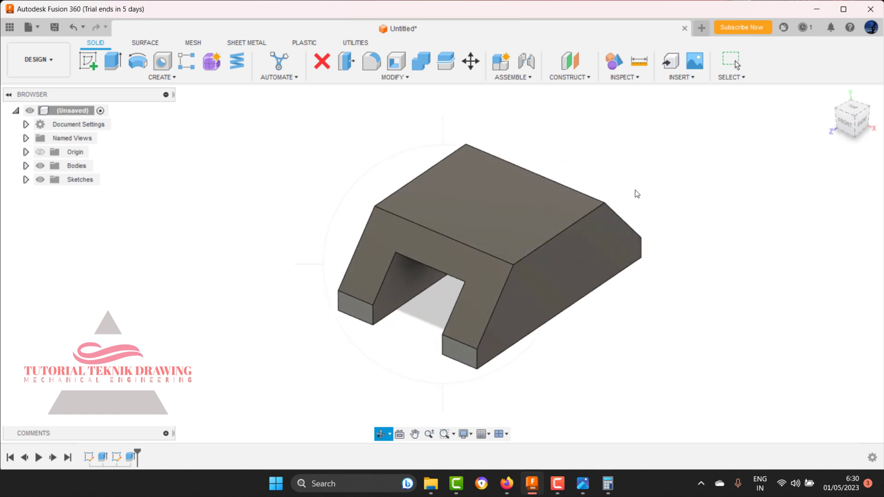
On the block's top face, sketch a 50 mm diameter circle centred on the origin and finish
left_click(582, 483)
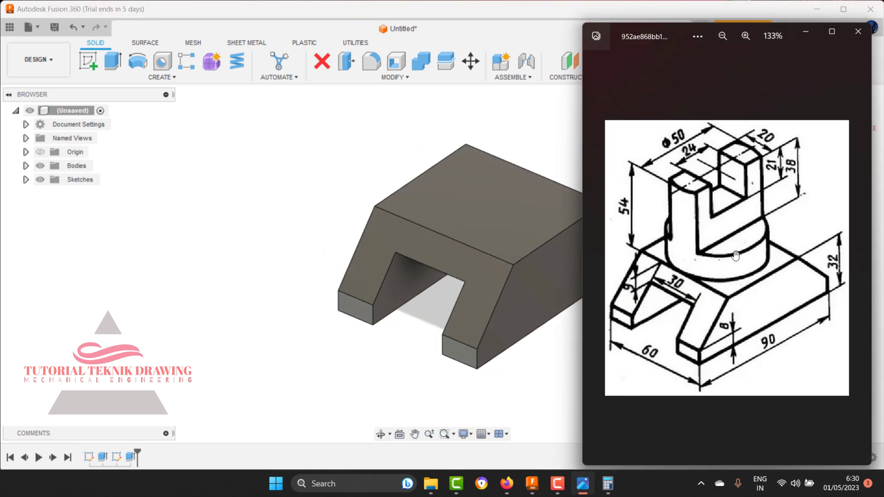
left_click(406, 142)
left_click(484, 202)
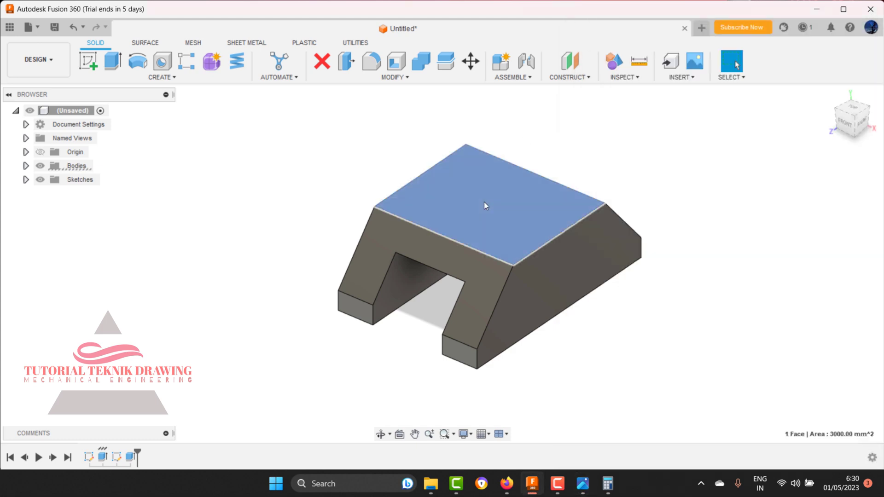
left_click(84, 59)
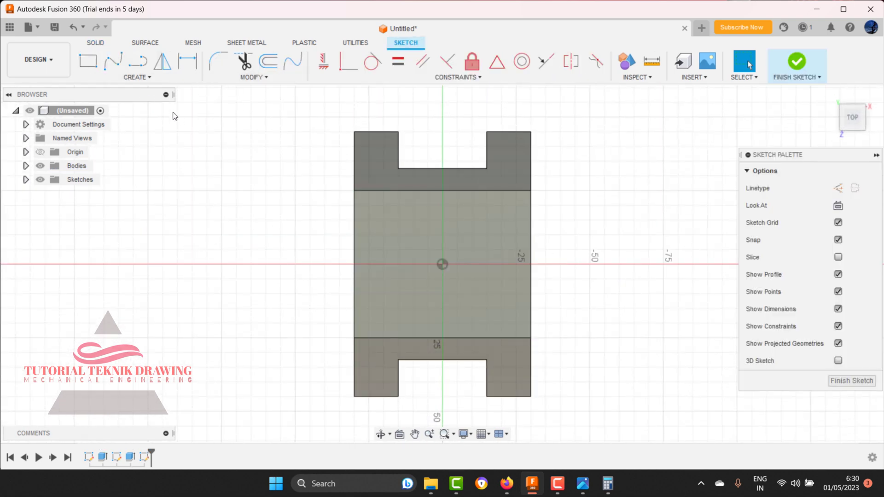
key("c")
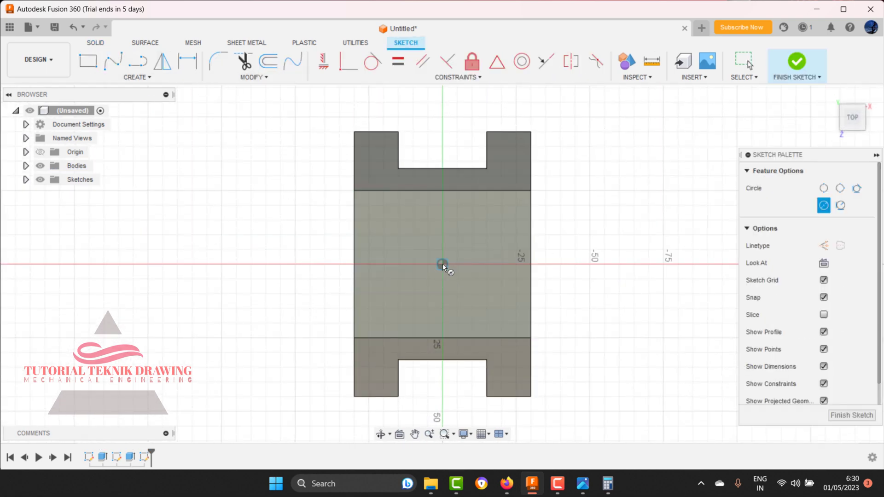
left_click(443, 264)
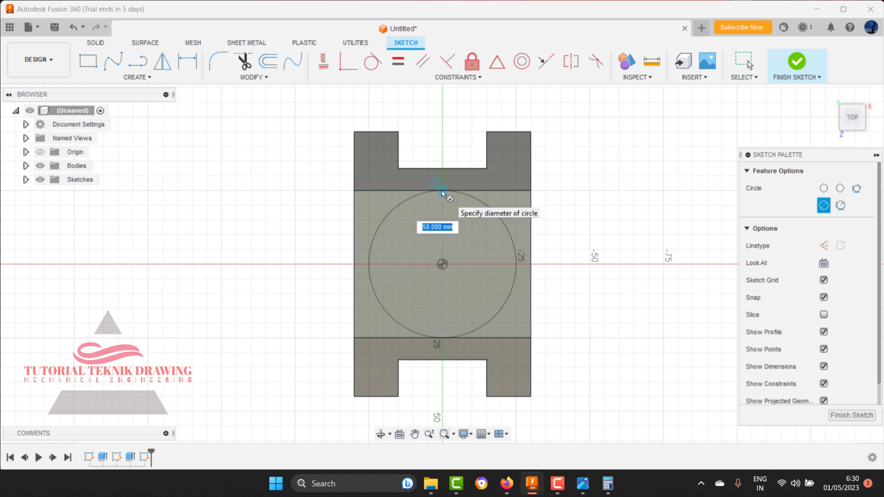
left_click(441, 189)
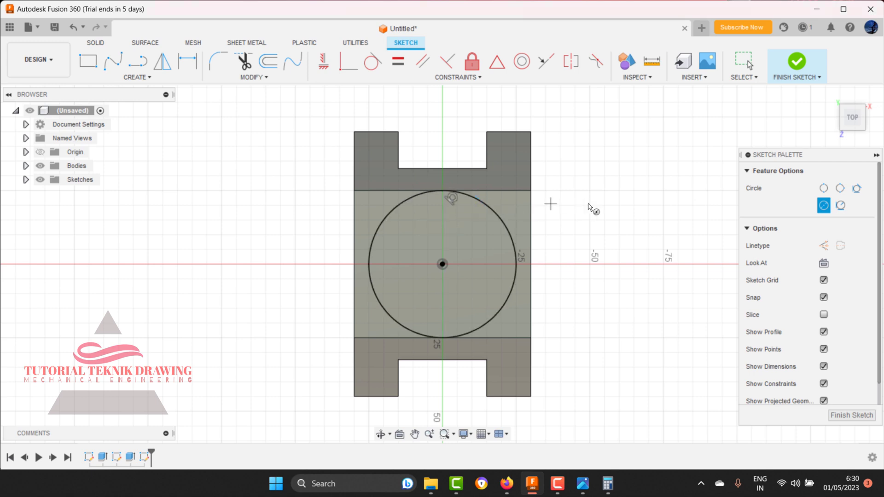
left_click(796, 66)
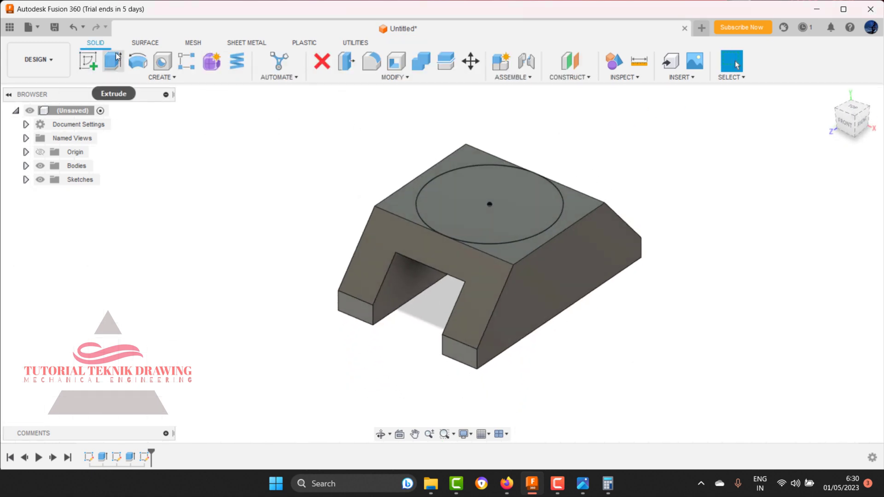
Extrude the 50 mm circle upward 54 mm, checking the reference drawing along the way
left_click(116, 56)
left_click(484, 194)
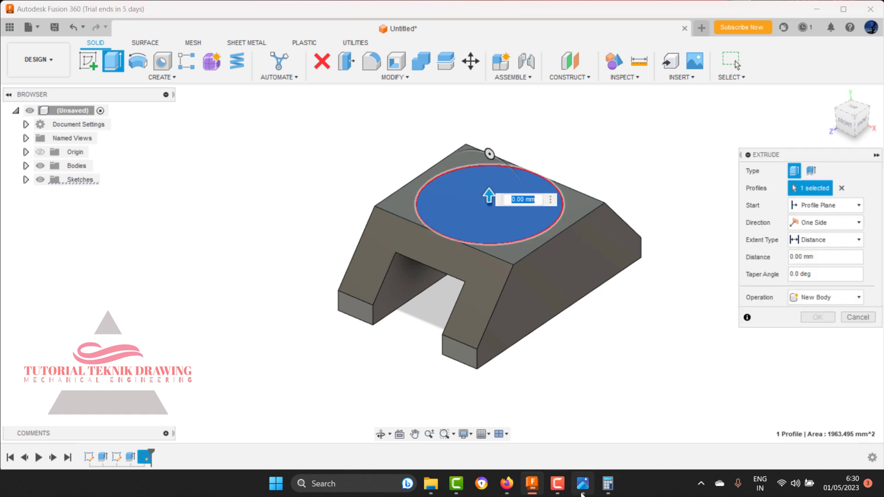
left_click(581, 490)
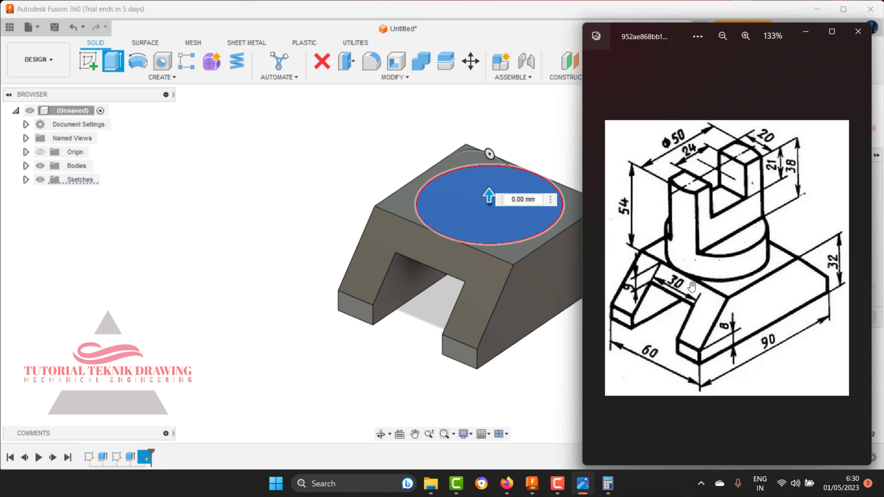
mouse_move(627, 218)
left_click(805, 32)
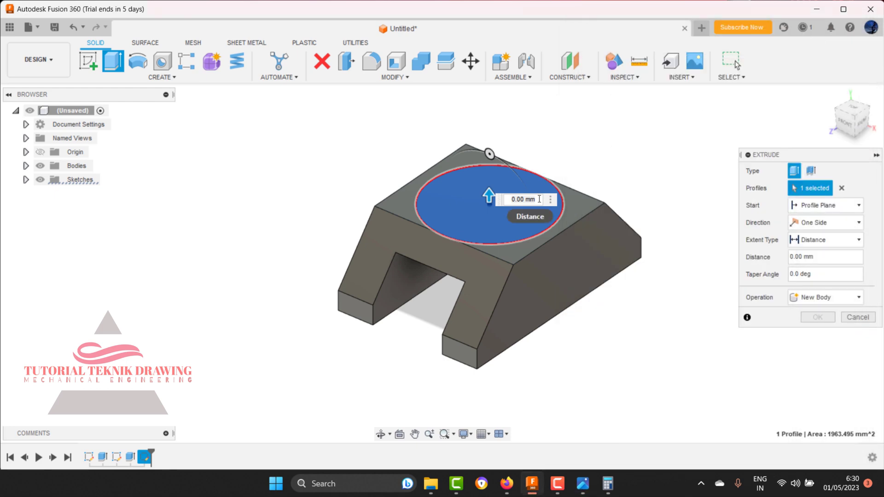
type("5")
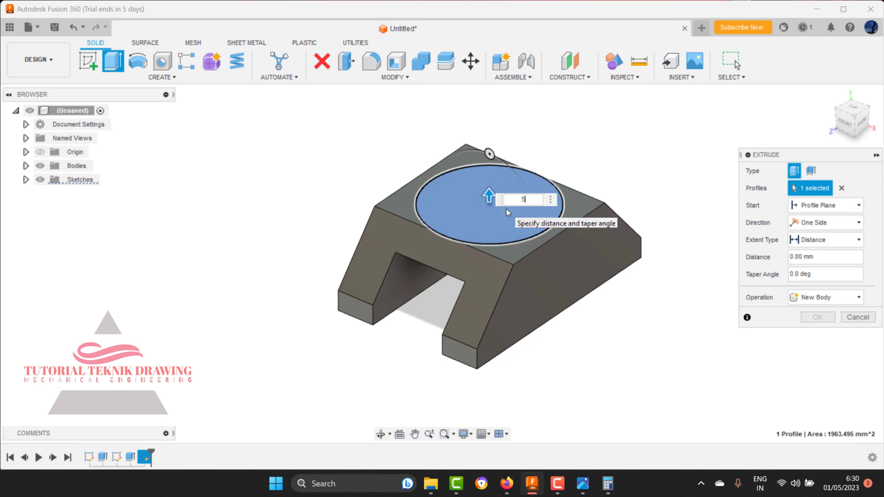
type("4")
scroll(439, 376, "down", 2)
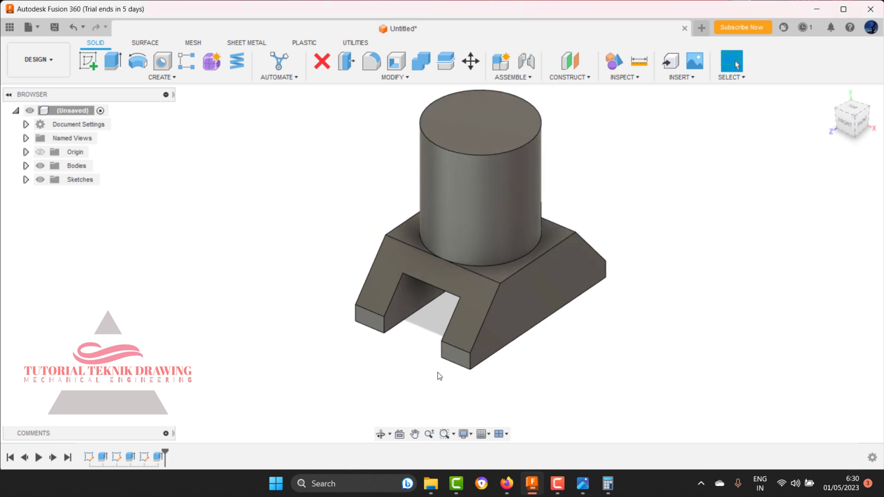
left_click(582, 483)
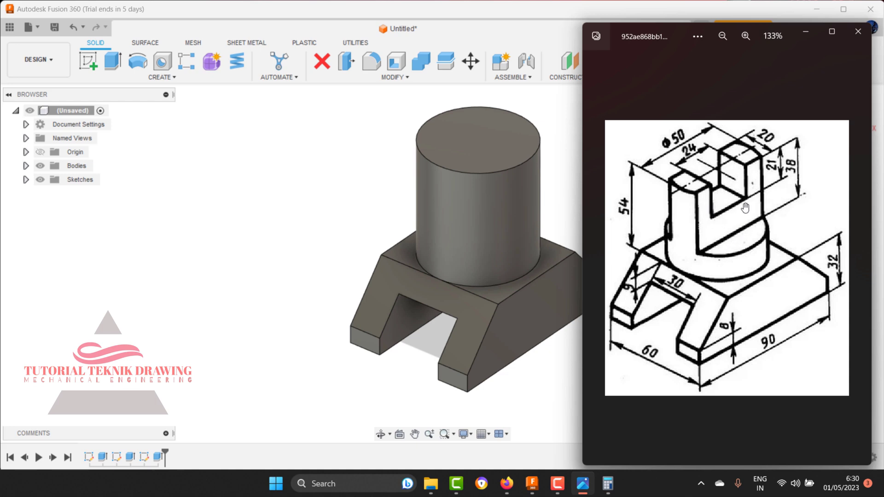
left_click(330, 187)
Start a sketch on the cylinder top and draw a center rectangle from the origin
left_click(490, 137)
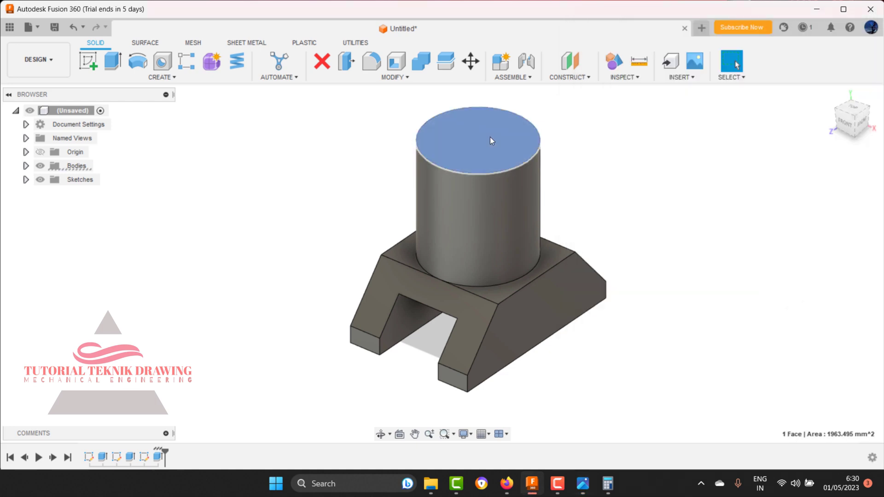
left_click(87, 60)
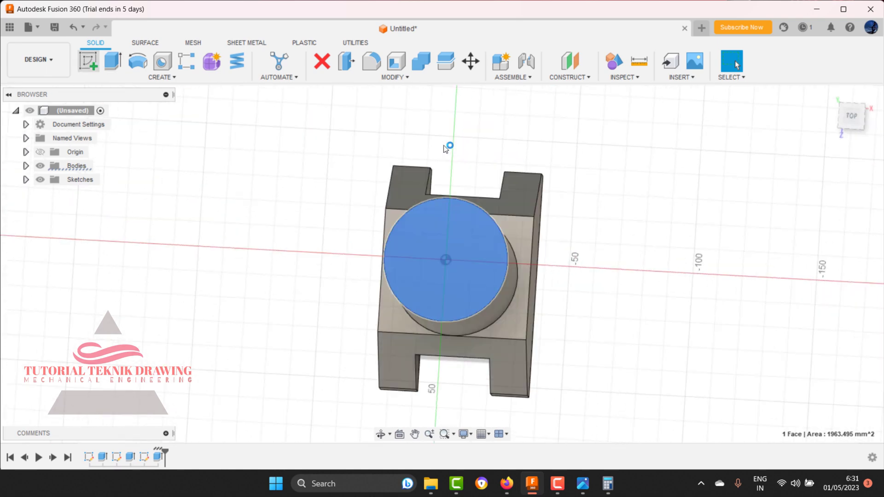
left_click(583, 483)
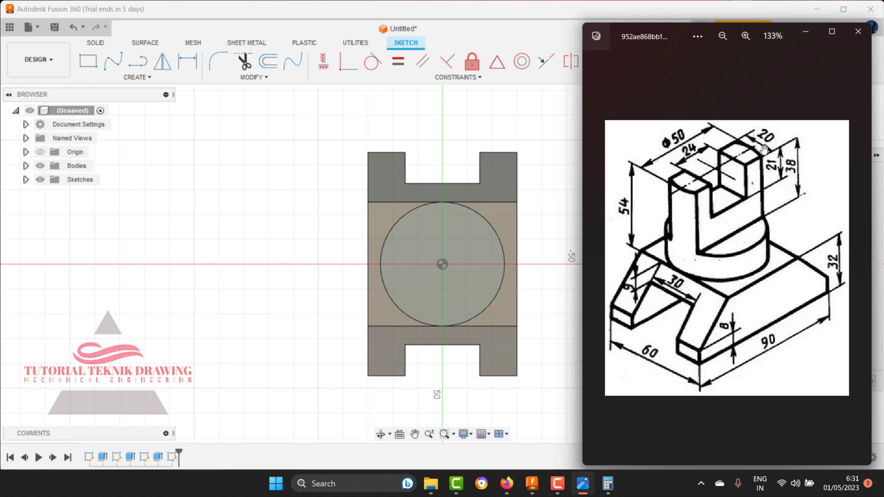
left_click(805, 33)
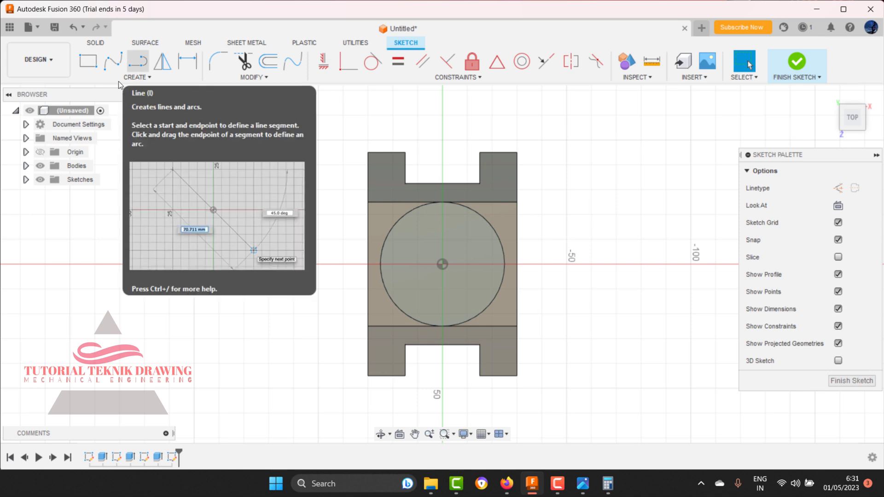
left_click(137, 76)
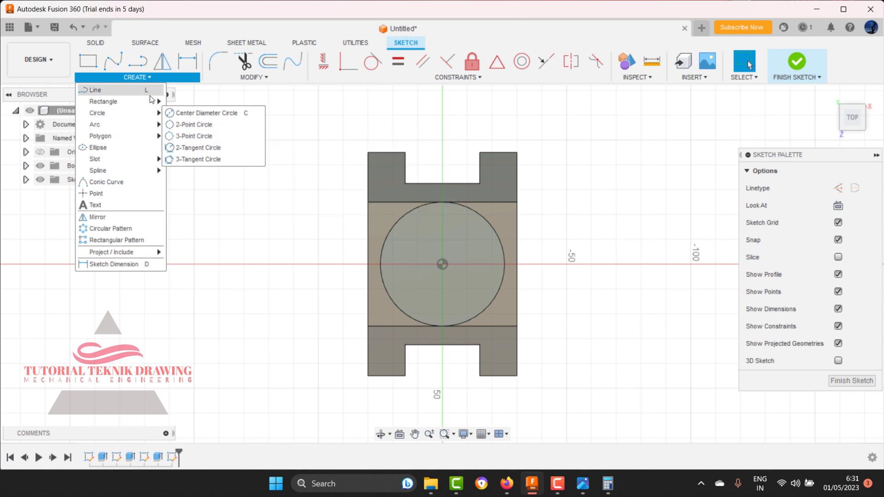
mouse_move(104, 101)
left_click(198, 125)
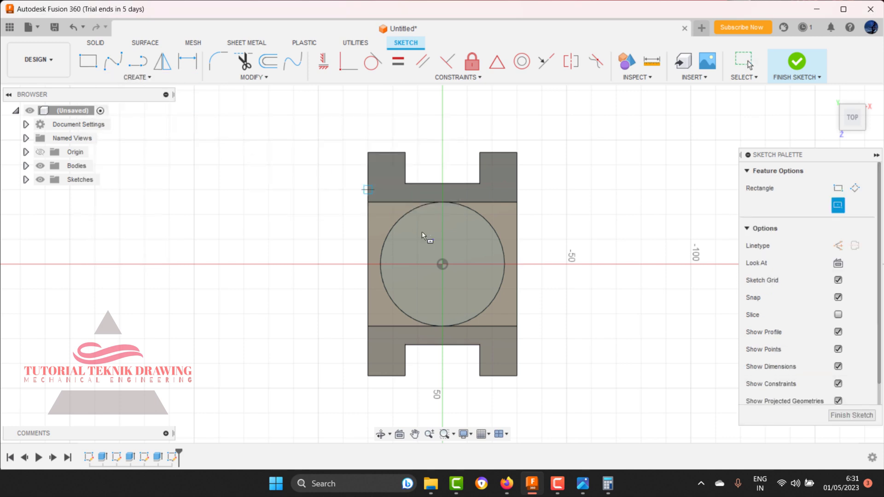
left_click(442, 264)
left_click(456, 171)
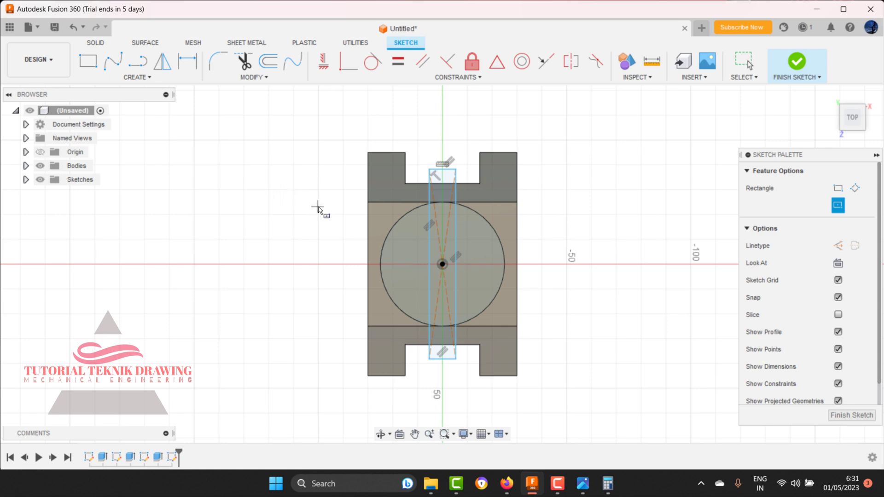
key("Escape")
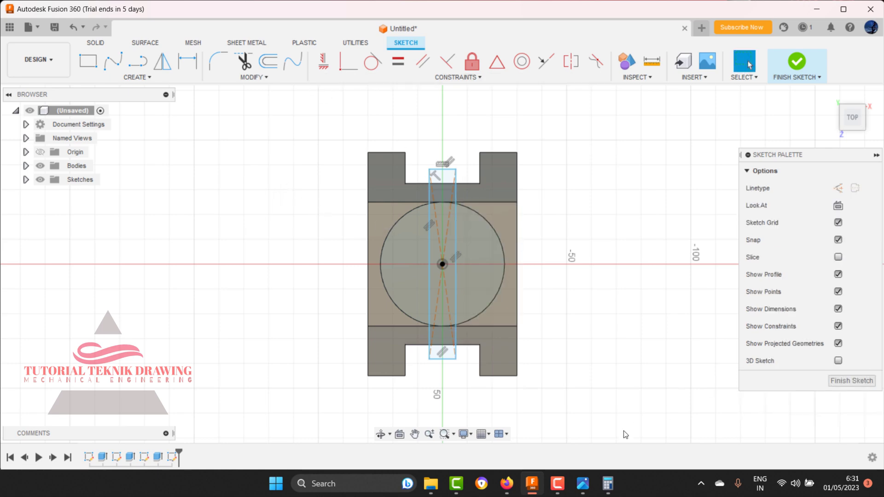
Dimension the rectangle's right edge 10 mm from the centre point
left_click(582, 483)
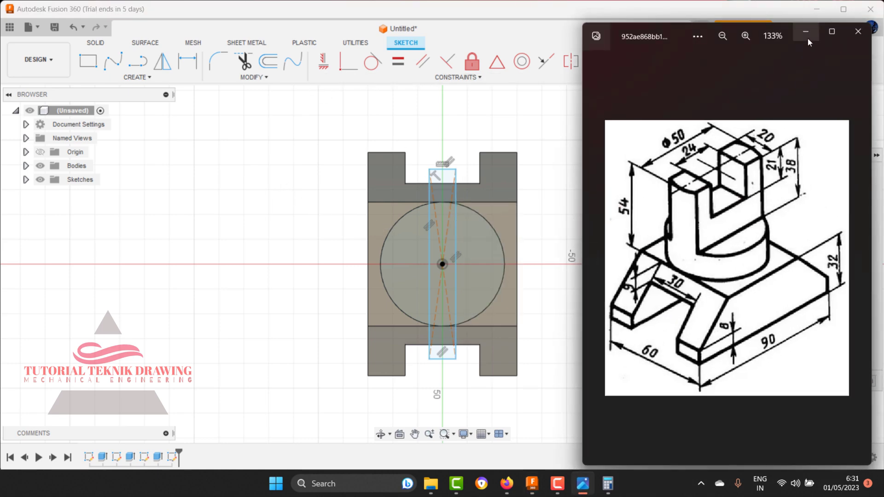
left_click(805, 32)
left_click(184, 68)
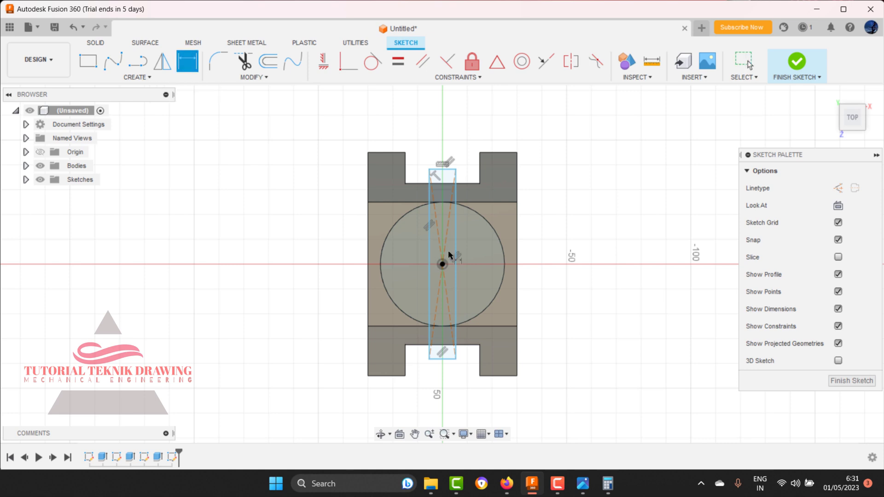
left_click(453, 251)
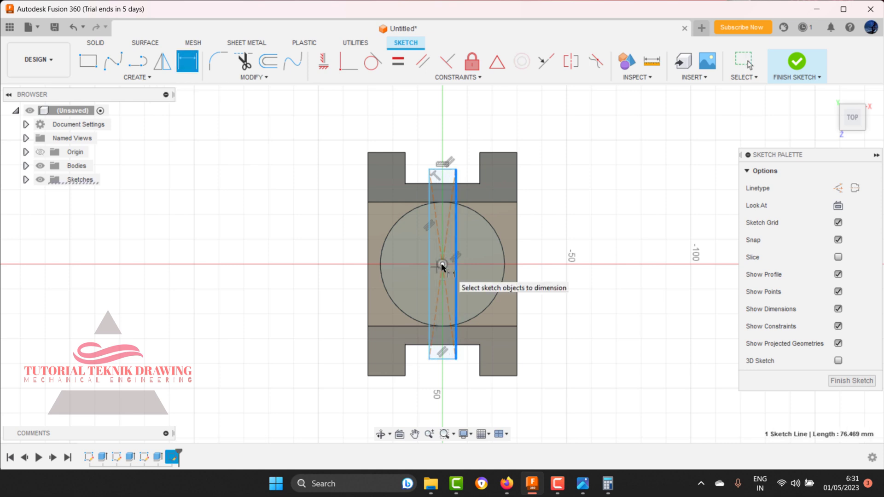
left_click(442, 264)
left_click(477, 115)
type("10")
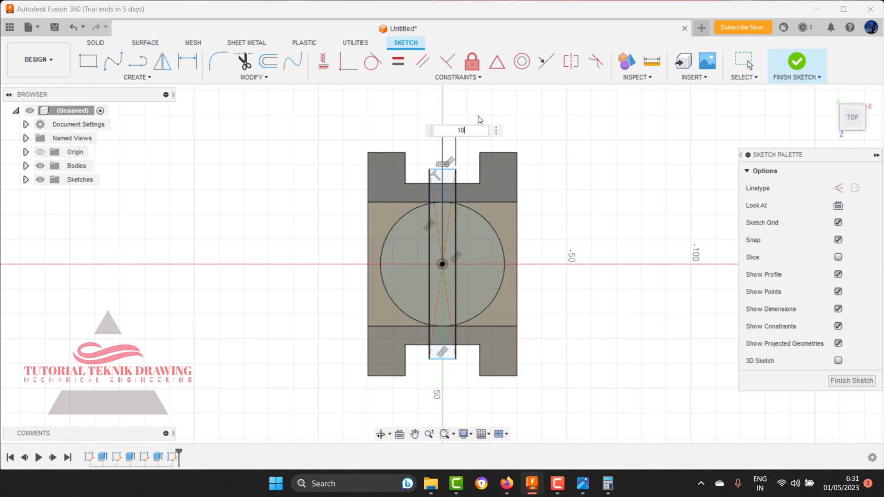
key("Return")
Add a driven 10.00 mm dimension from centre to the left edge, then finish the sketch
scroll(448, 205, "down", 1)
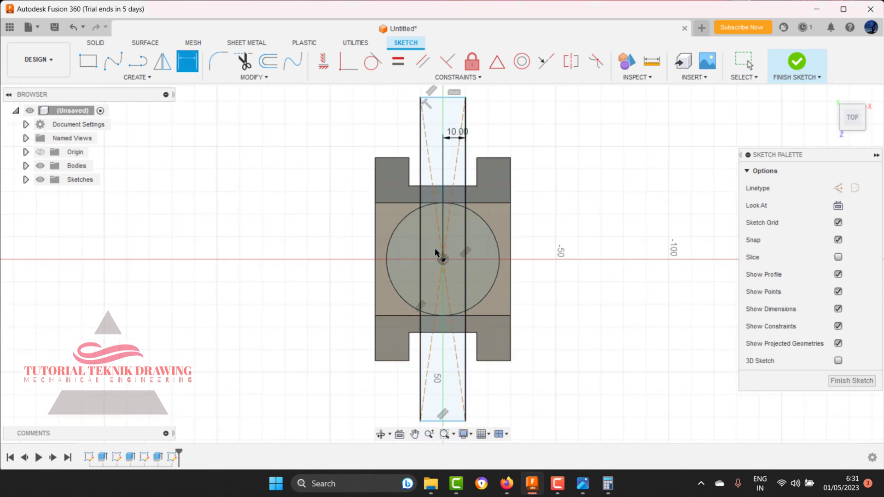
left_click(442, 260)
left_click(420, 266)
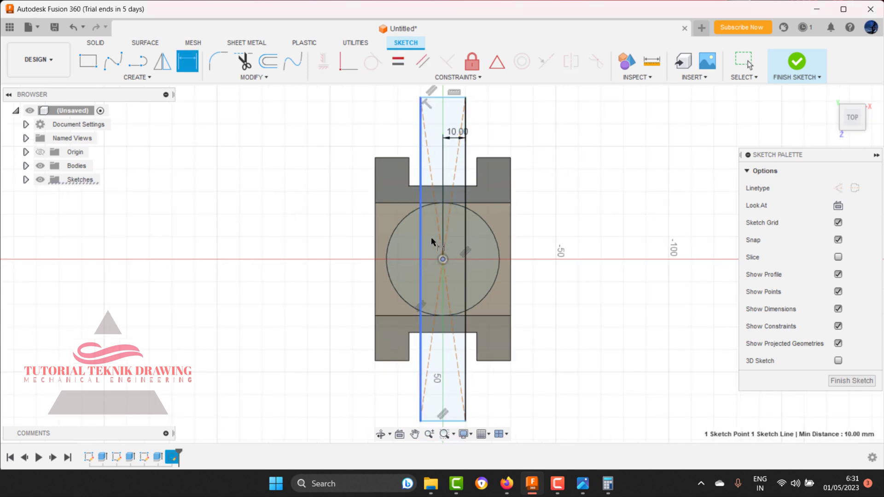
left_click(431, 237)
left_click(495, 278)
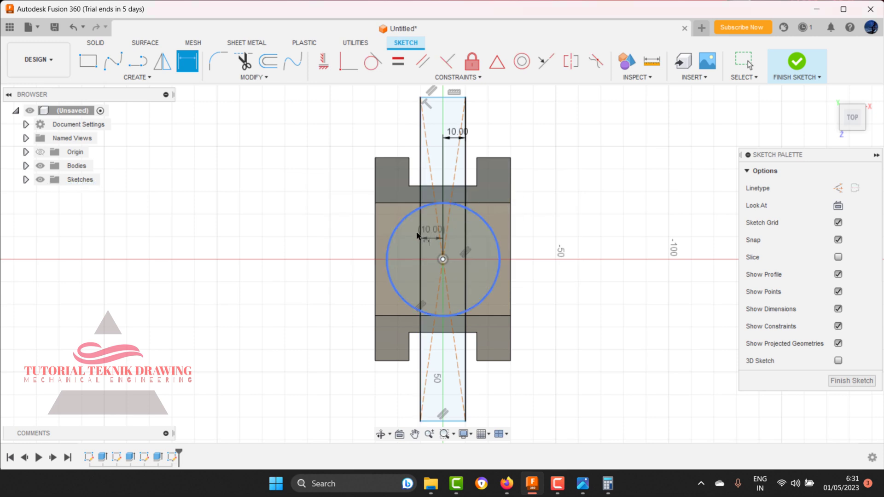
scroll(413, 236, "down", 1)
scroll(411, 229, "up", 1)
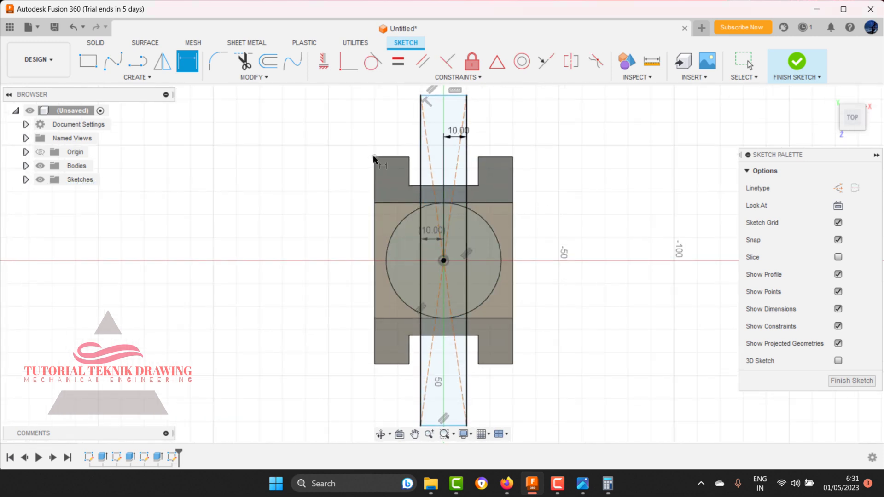
left_click(801, 79)
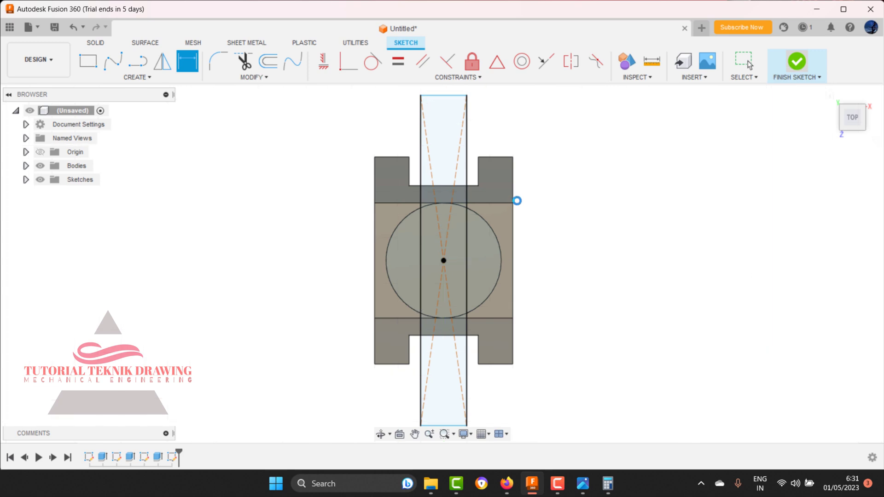
Start a cut on both cylinder-top halves, check the reference drawing for depth, then cancel it
left_click(829, 95)
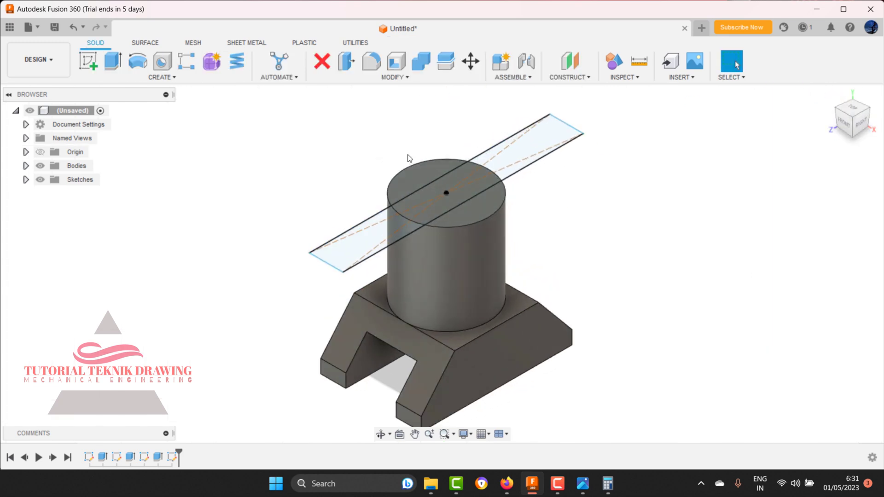
left_click(112, 62)
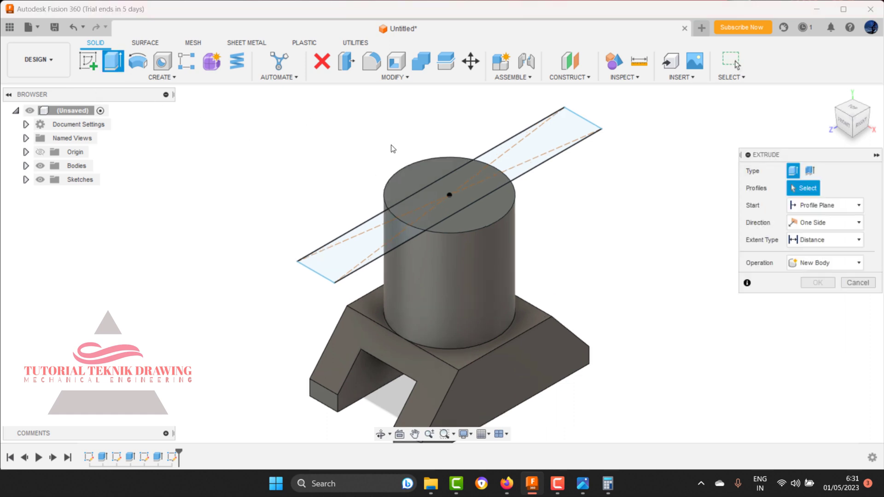
left_click(405, 181)
left_click(480, 202)
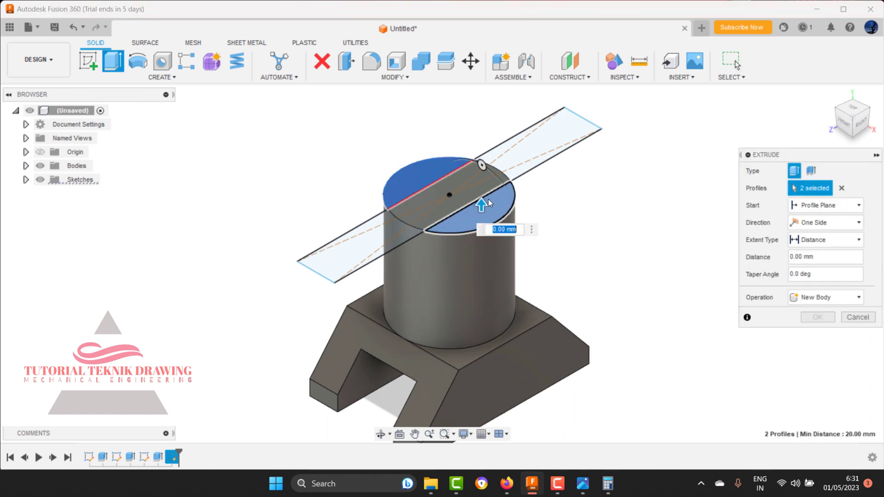
type("-20")
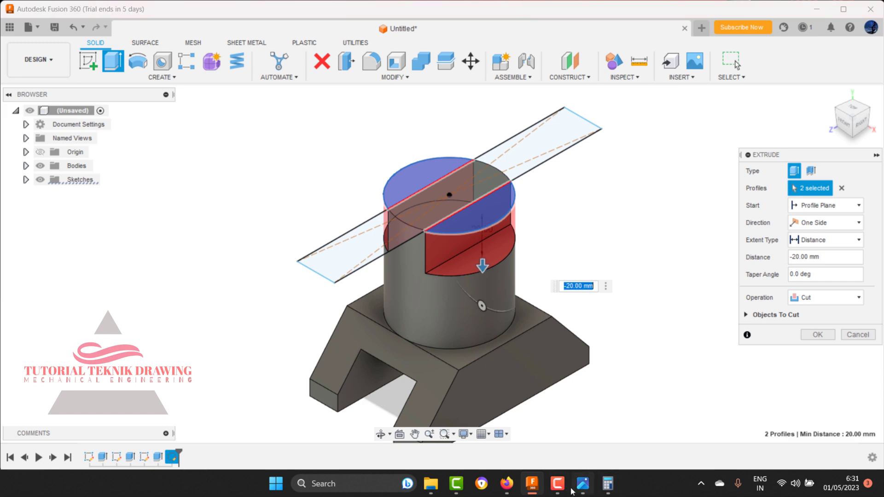
left_click(585, 491)
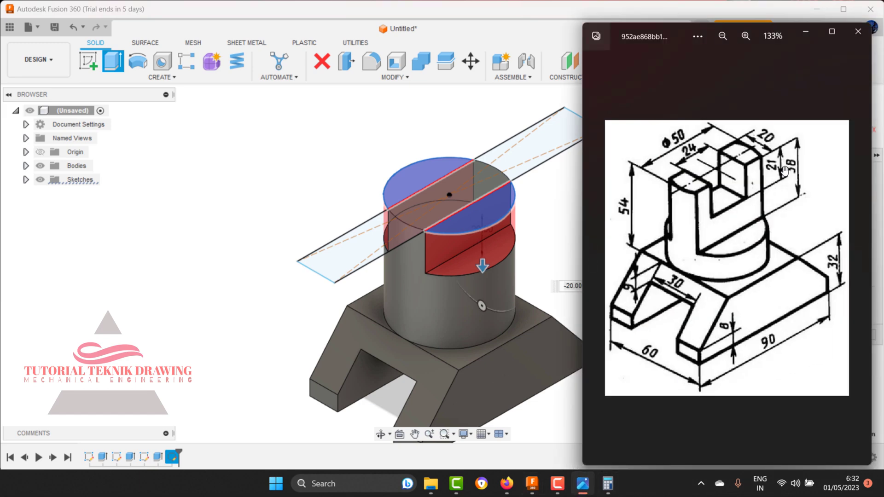
left_click(805, 32)
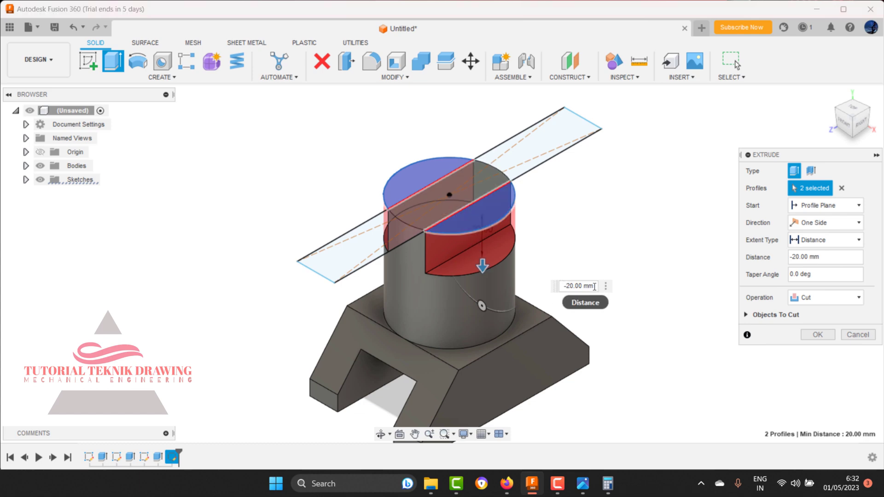
double_click(573, 286)
type("-")
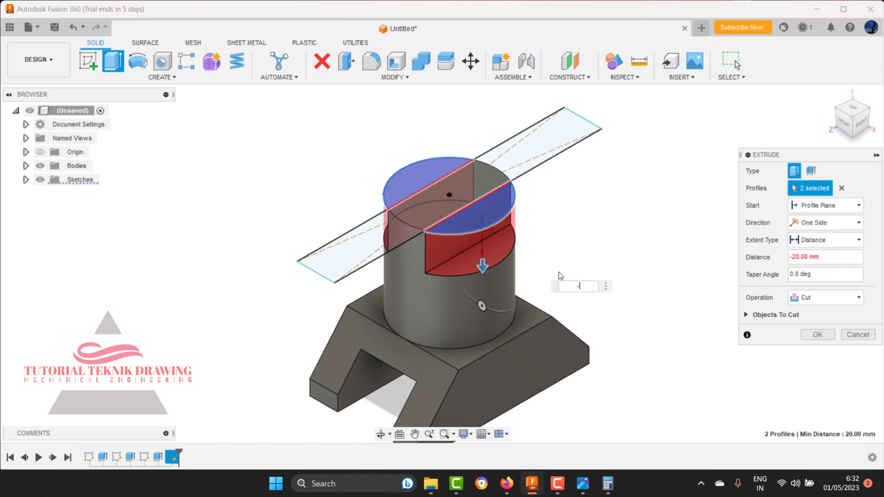
left_click(582, 483)
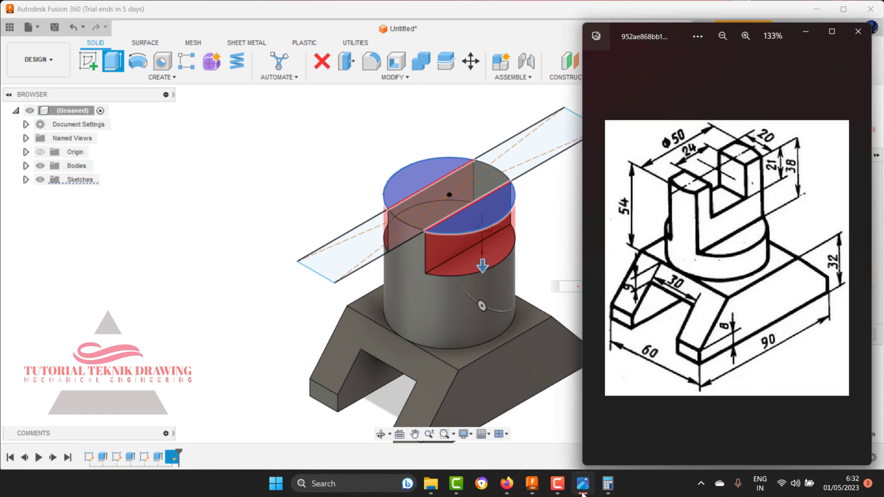
left_click(583, 488)
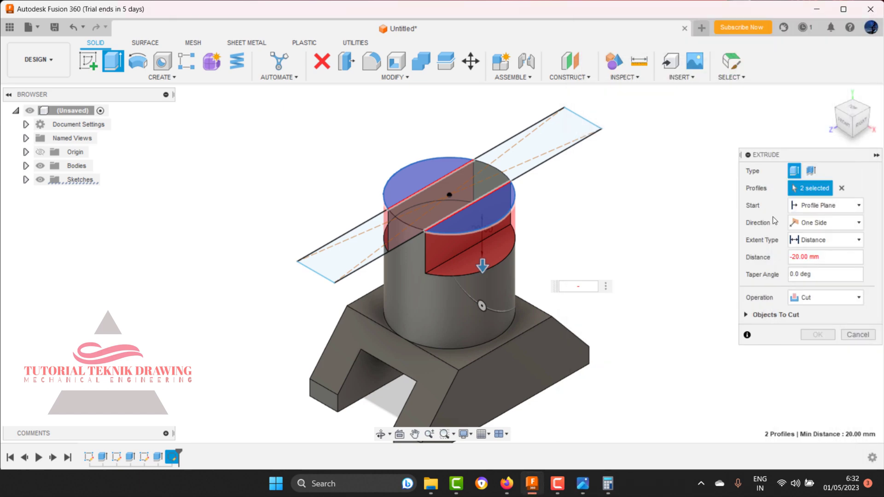
key("Escape")
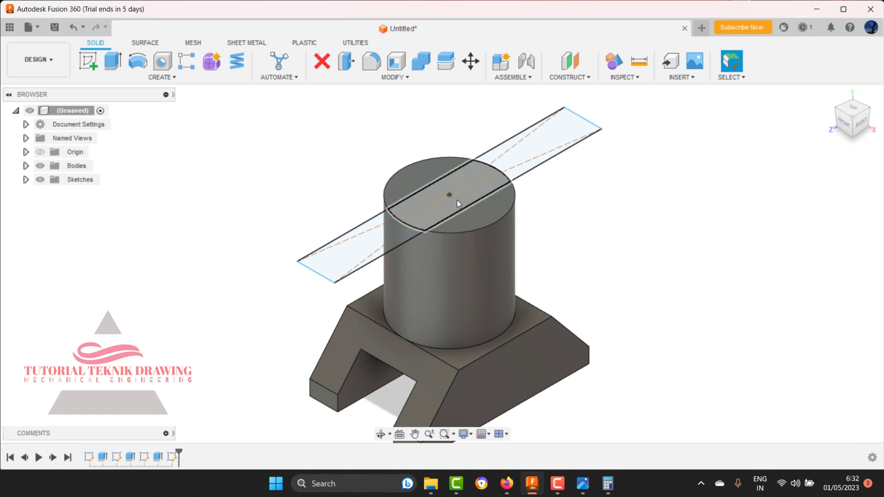
Extrude-cut both outer halves of the cylinder top down 38 mm
key("e")
left_click(428, 171)
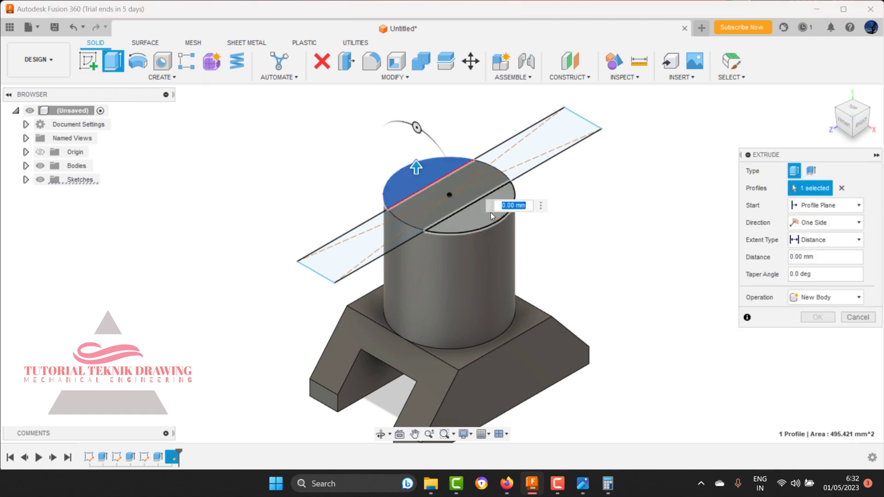
left_click(479, 217)
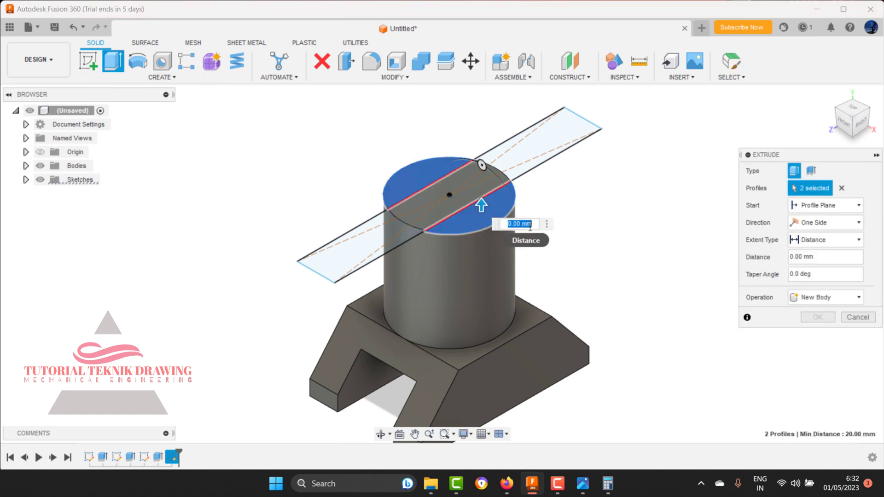
key("BackSpace")
type("-3")
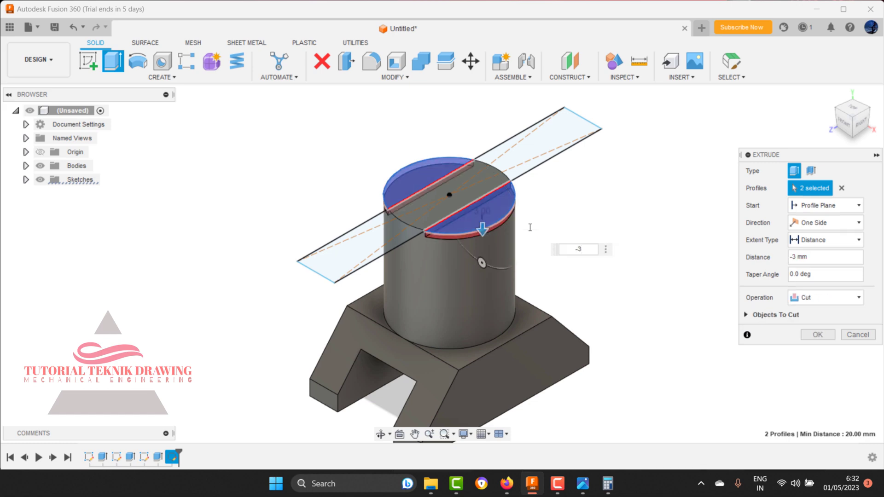
type("8")
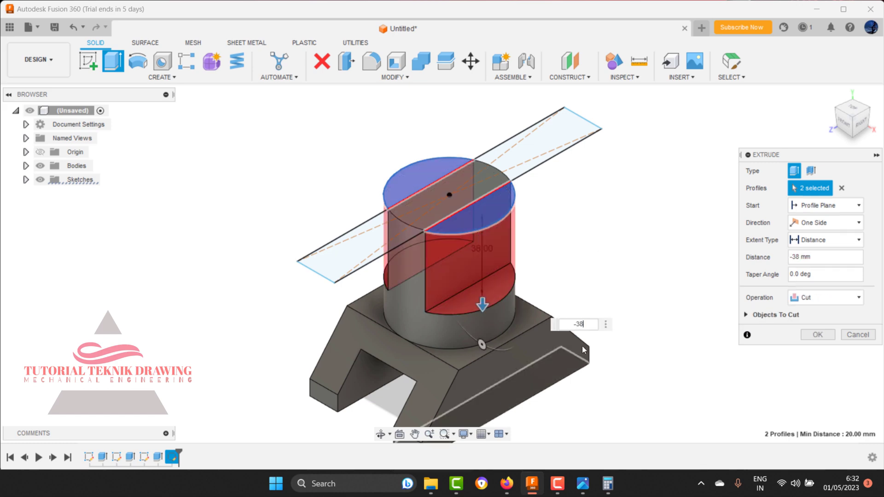
left_click(583, 483)
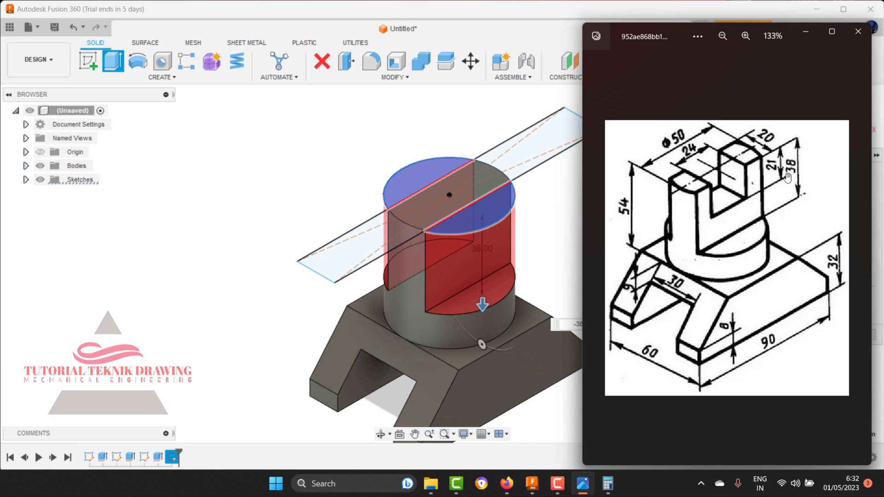
left_click(803, 32)
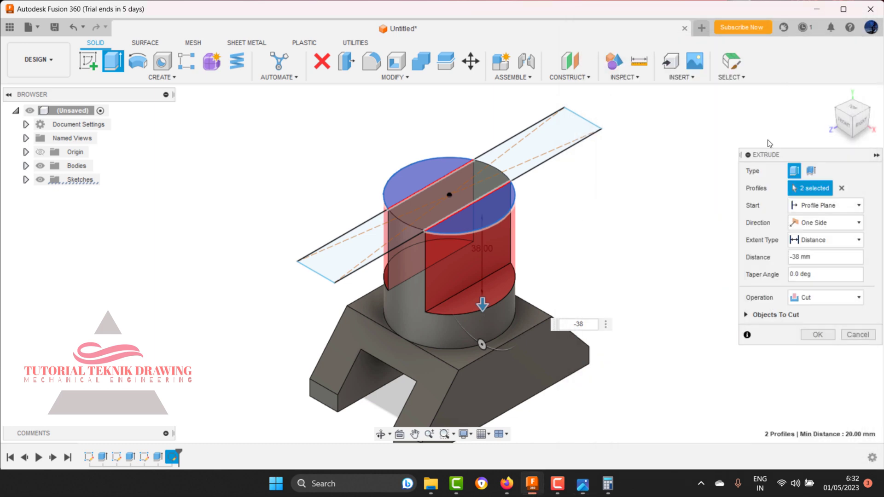
left_click(817, 334)
Recheck the reference drawing and select the upright block's top face
left_click(581, 485)
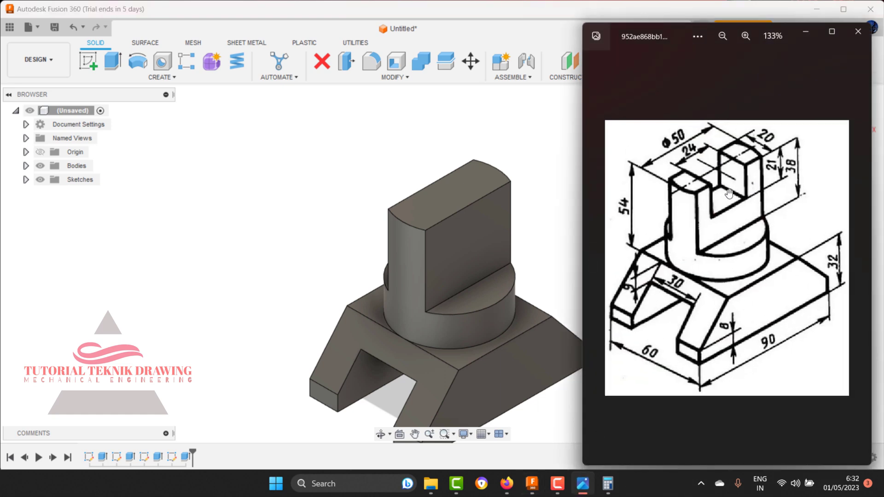
left_click(525, 151)
left_click(460, 188)
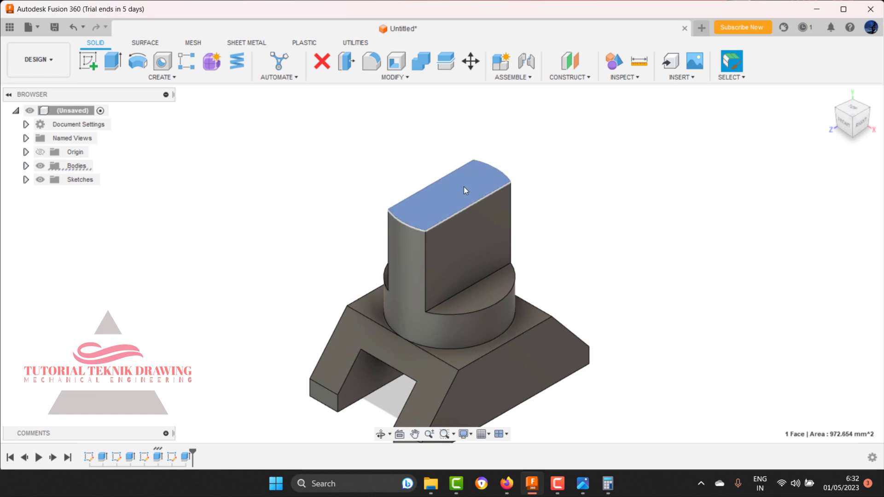
Start a sketch on the block's top face and draw a Center Rectangle from the origin past both sides
left_click(89, 63)
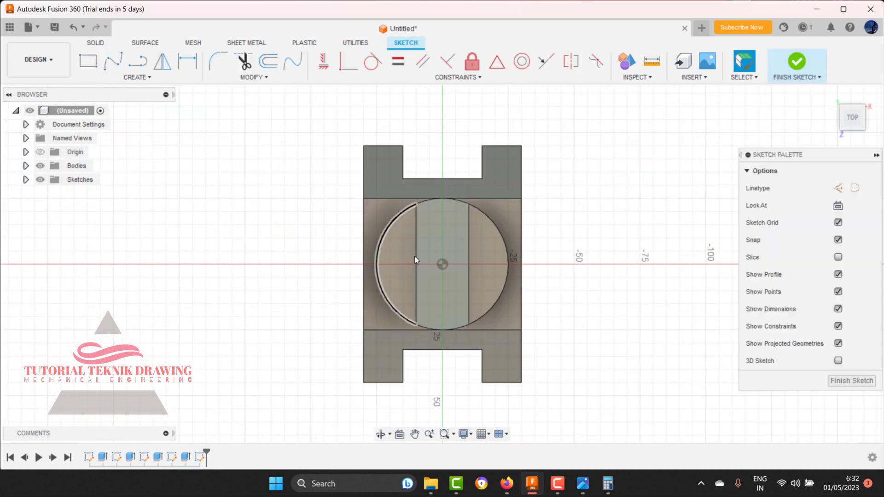
left_click(581, 494)
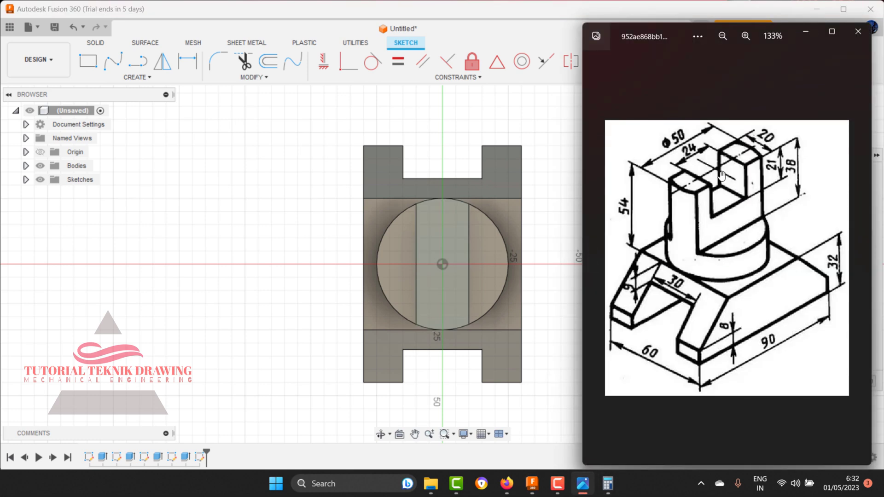
left_click(459, 125)
left_click(135, 78)
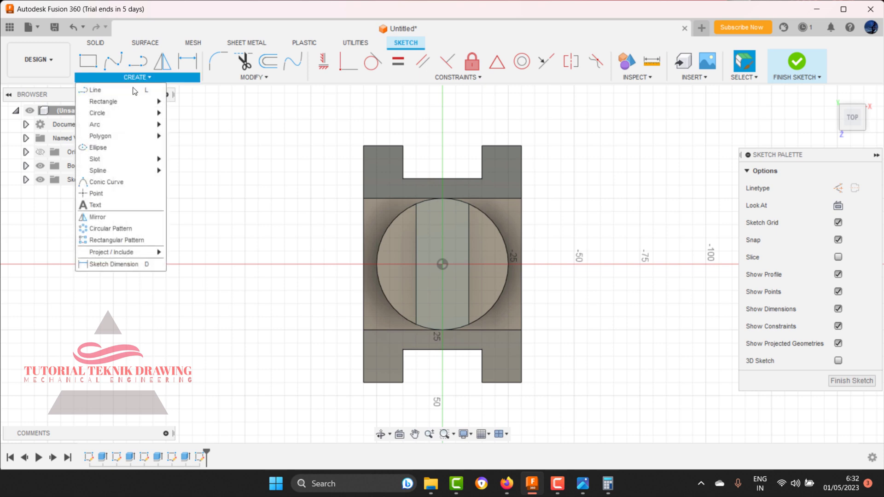
mouse_move(103, 101)
left_click(191, 124)
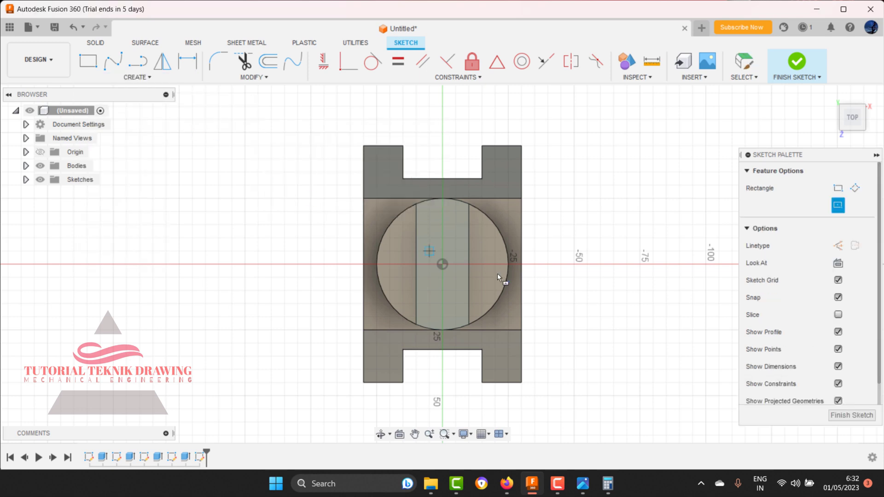
left_click(442, 264)
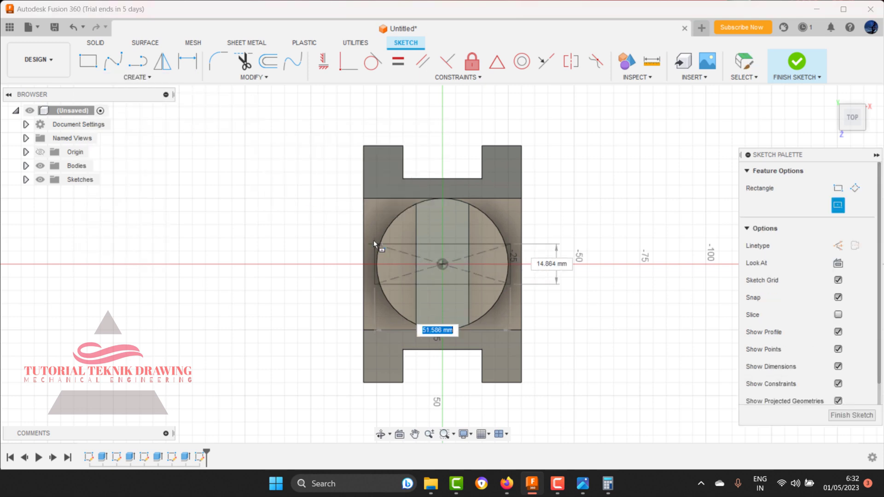
left_click(343, 242)
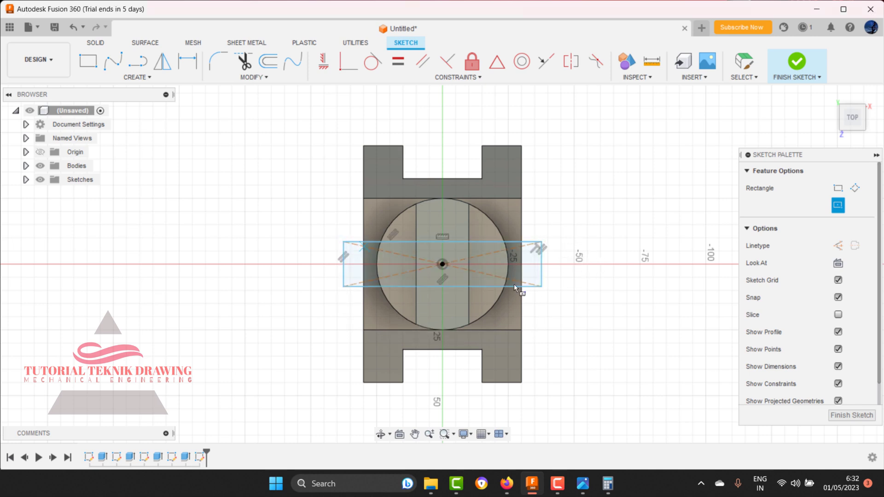
Work out the rectangle height as 24 ÷ 2 = 12 using the reference drawing and calculator
left_click(582, 483)
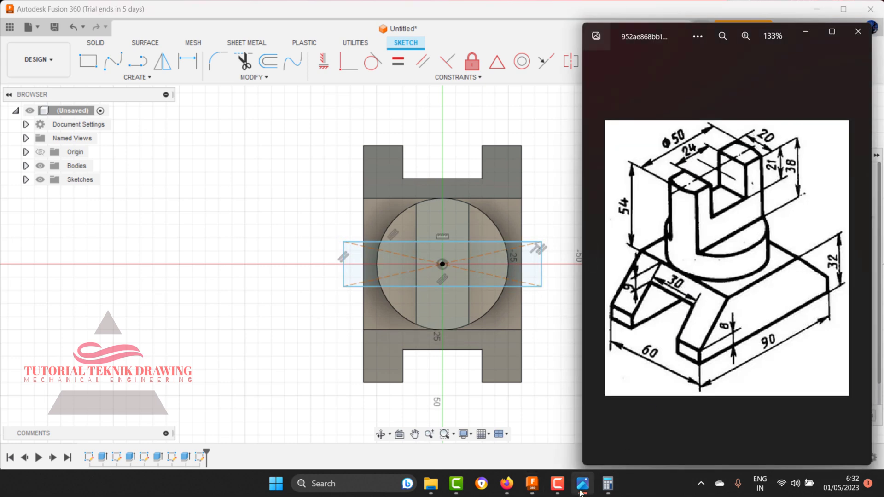
left_click(607, 483)
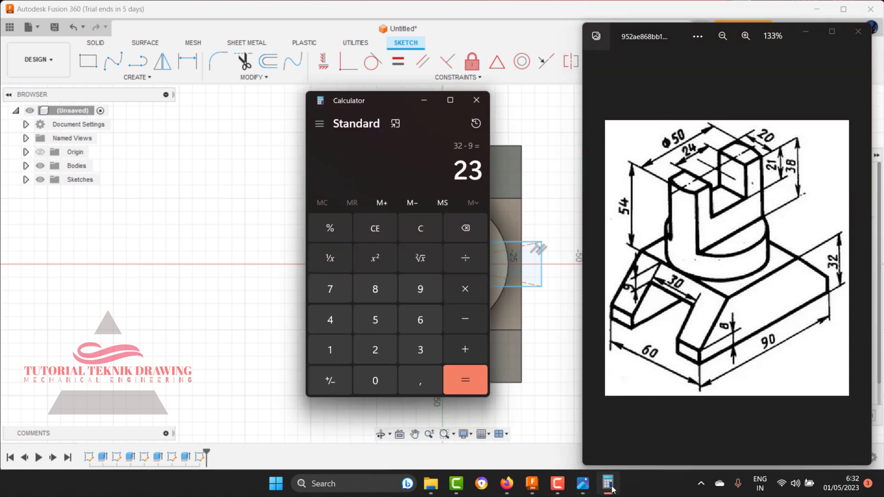
left_click(412, 233)
left_click(380, 349)
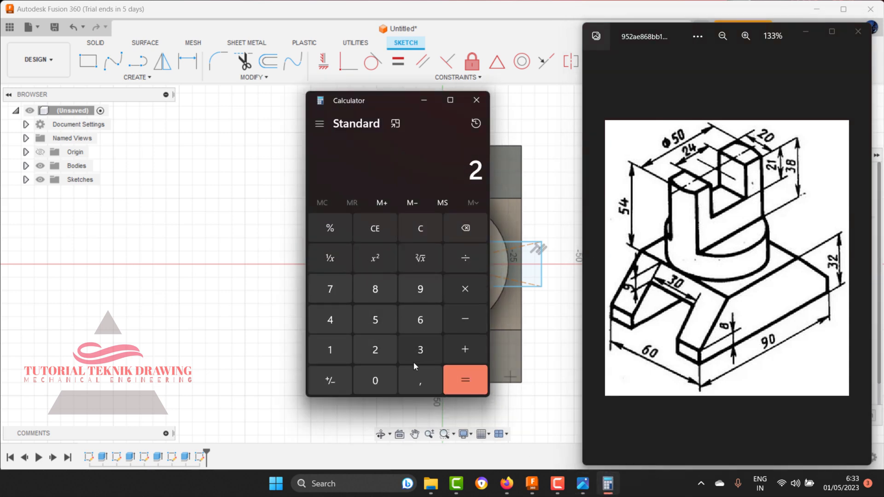
left_click(335, 327)
left_click(465, 260)
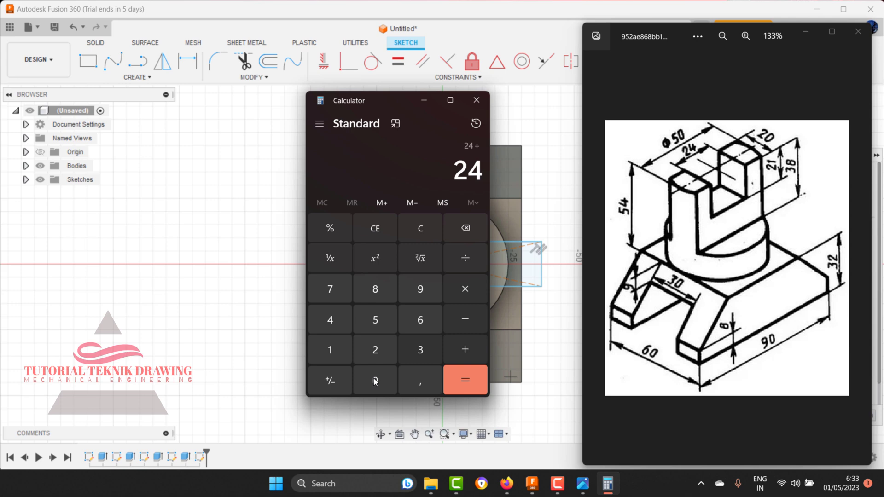
left_click(375, 352)
left_click(464, 380)
left_click(421, 102)
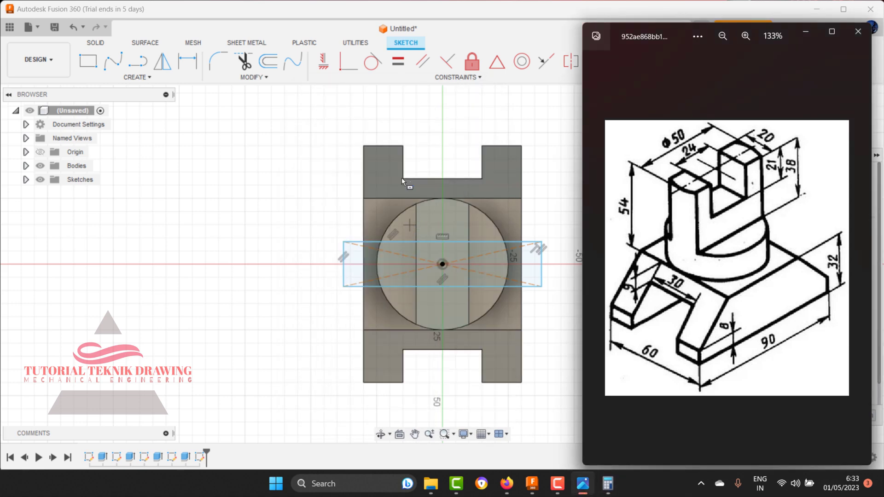
Dimension the rectangle's height to 12 mm
left_click(194, 63)
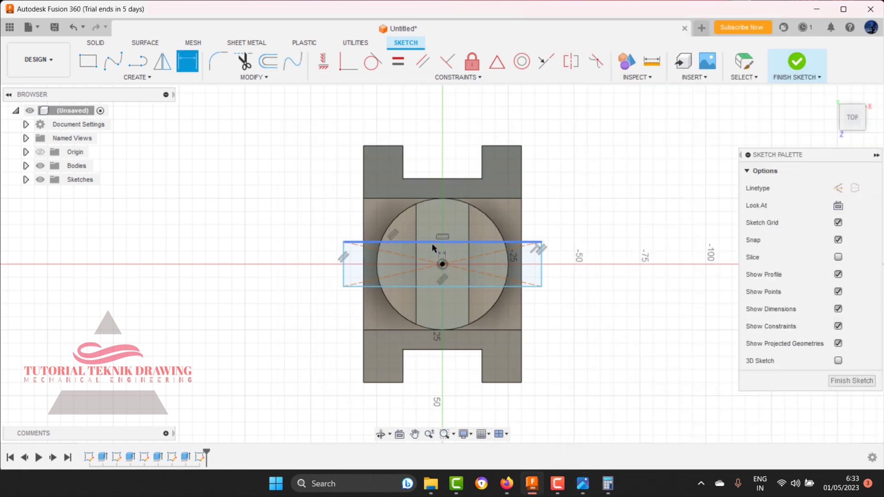
left_click(433, 242)
left_click(285, 256)
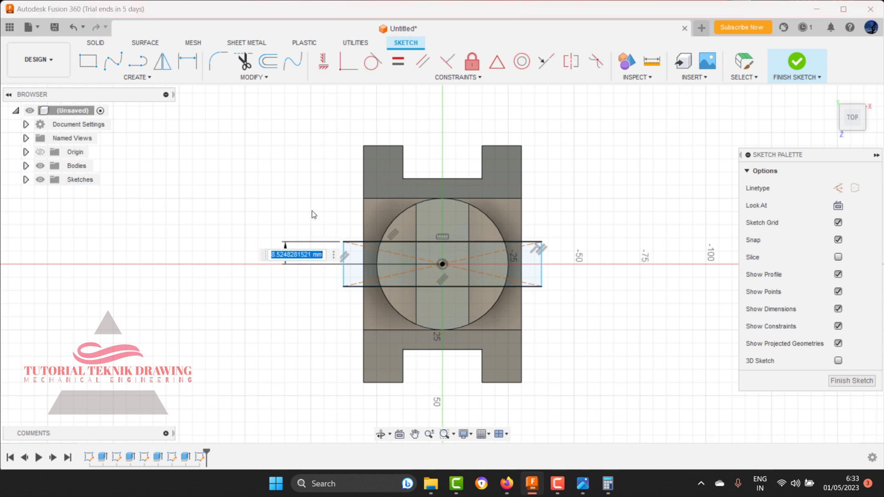
type("12")
key("Return")
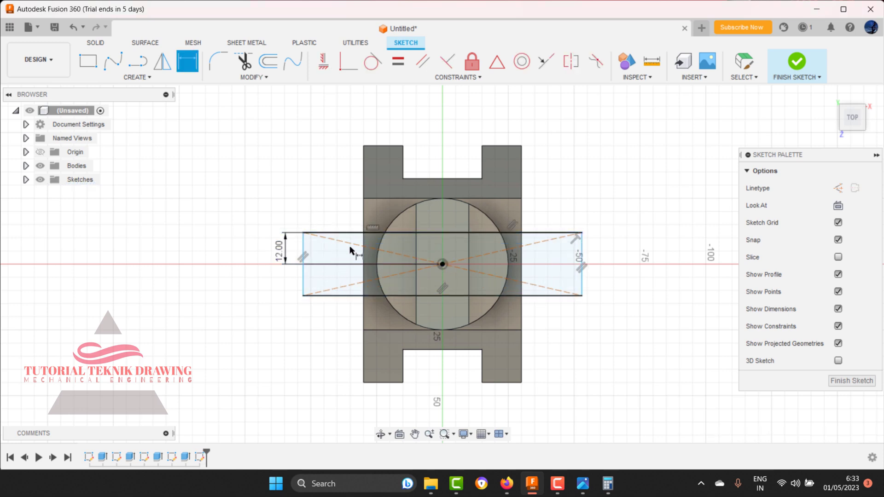
Finish the sketch and cut the centred rectangle profile 21 mm deep into the upright block
left_click(797, 61)
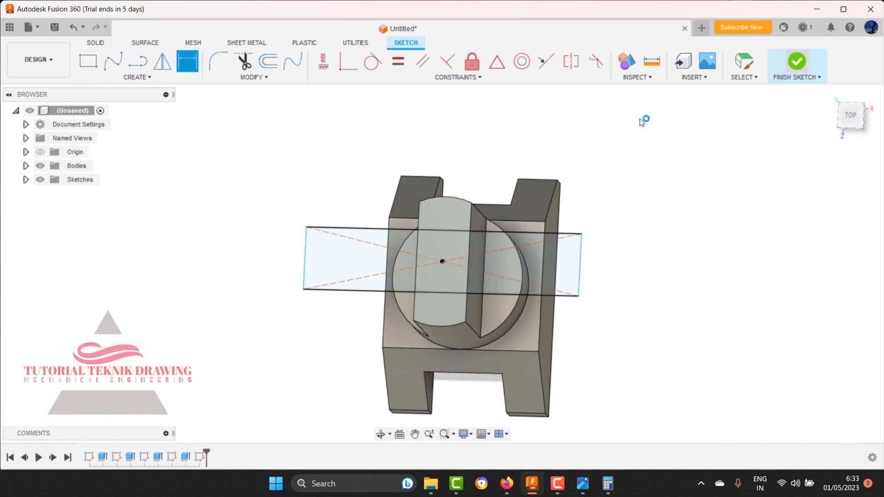
left_click(121, 61)
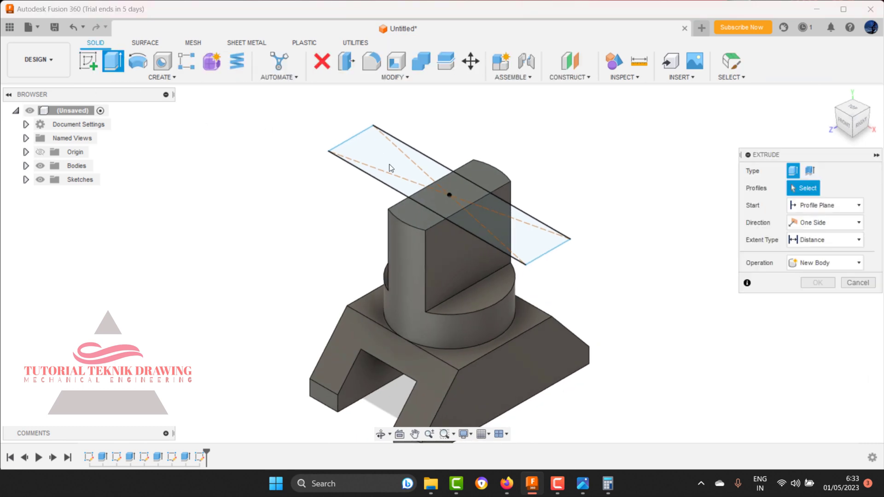
left_click(463, 200)
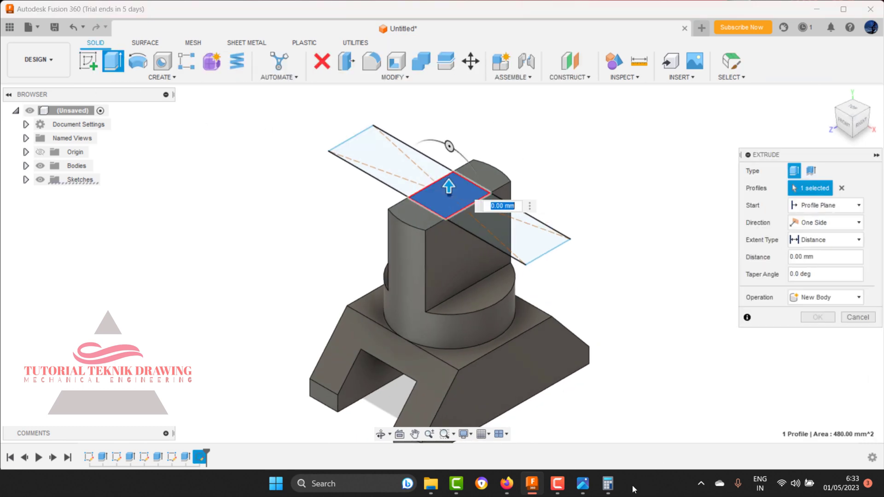
left_click(583, 483)
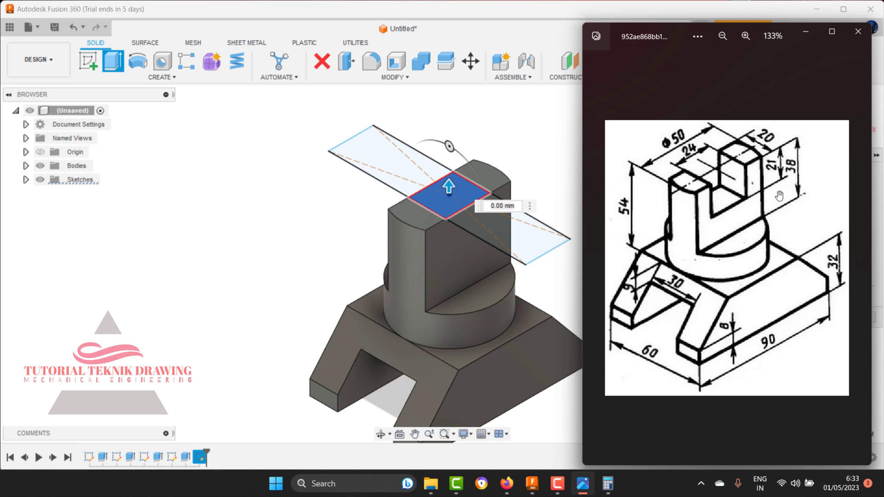
left_click(806, 32)
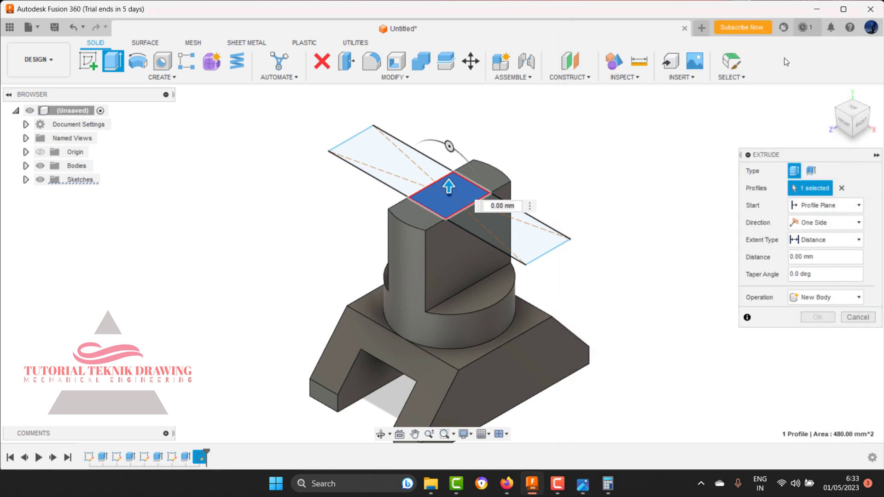
double_click(513, 206)
key("BackSpace")
type("-")
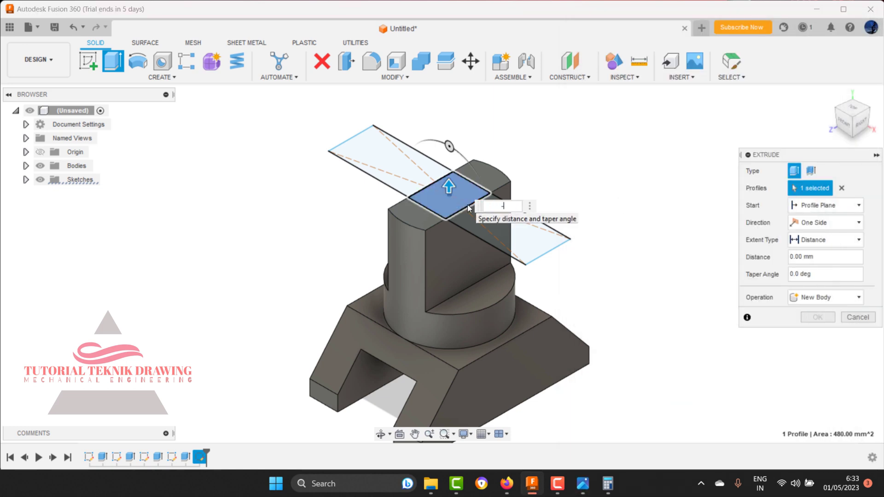
type("1")
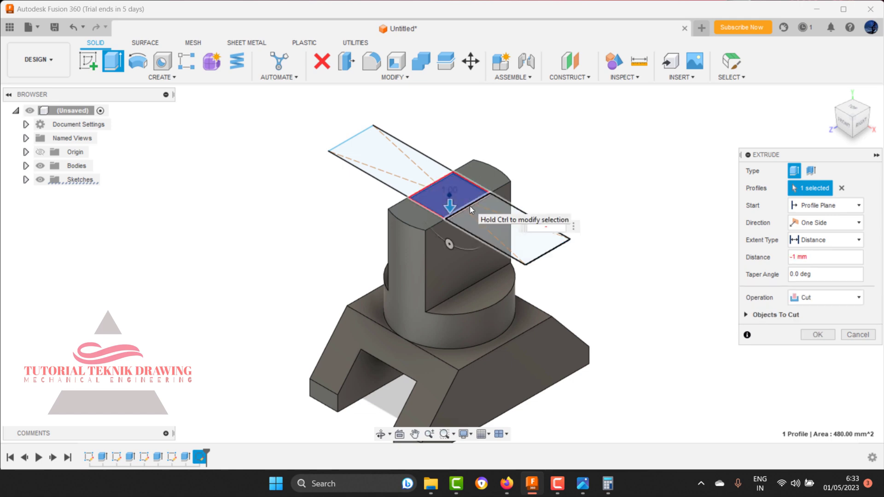
type("21")
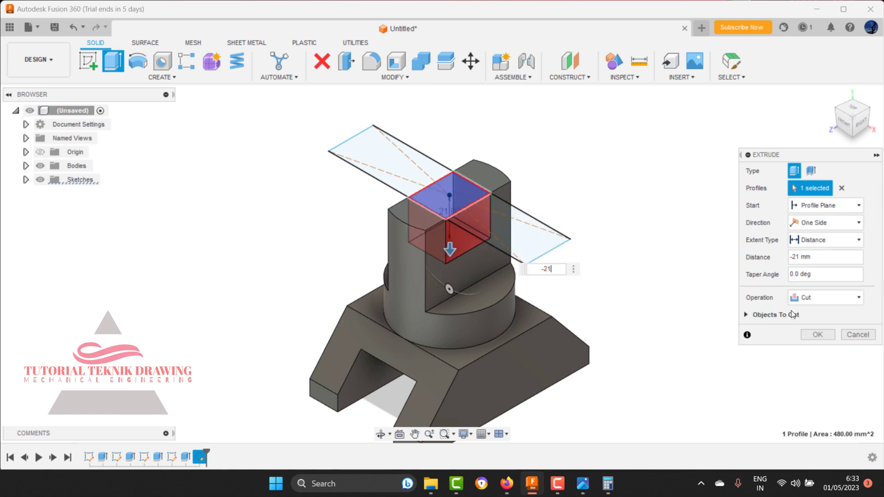
left_click(810, 333)
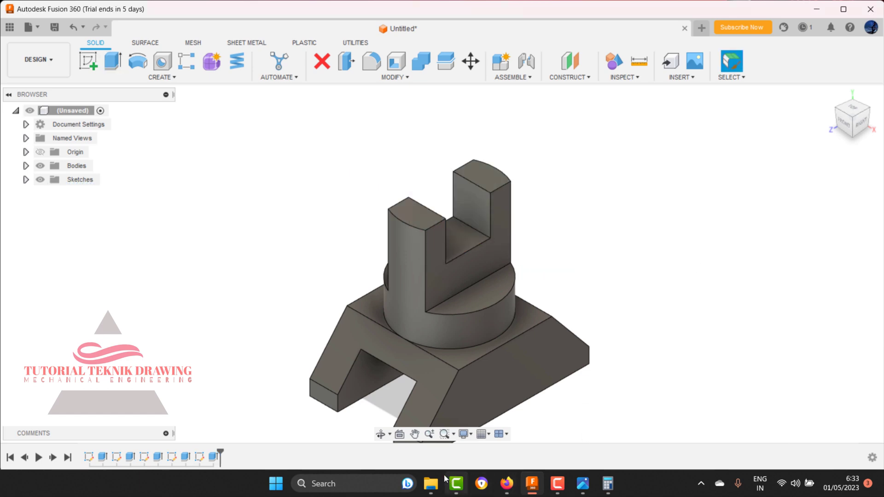
left_click(380, 434)
mouse_move(437, 322)
left_mouse_down()
mouse_move(356, 322)
mouse_move(648, 197)
left_mouse_up()
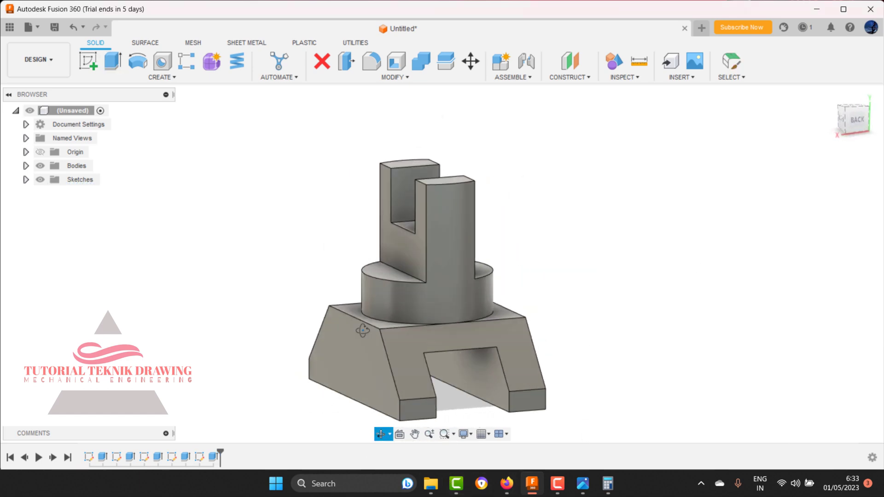
Check the forked model against the reference drawing, reset to the Home view, and open the workspace dropdown
right_click(648, 197)
left_click(677, 206)
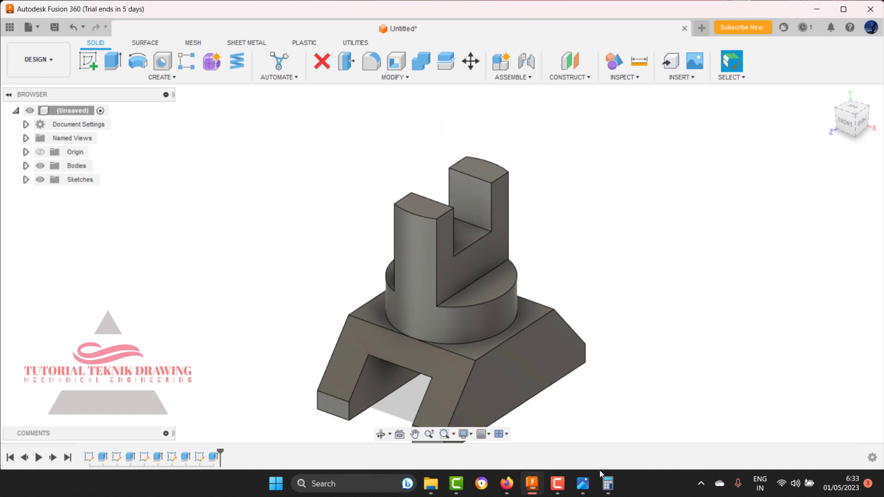
left_click(582, 483)
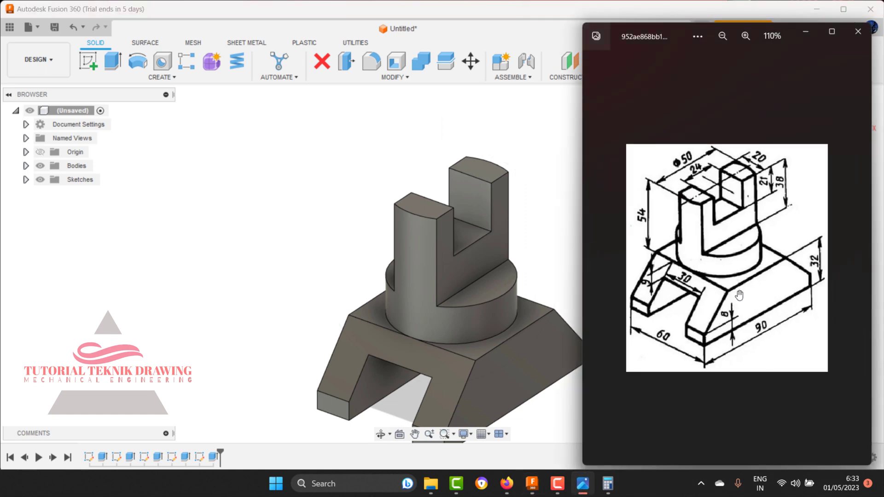
scroll(757, 272, "up", 1)
left_click(805, 31)
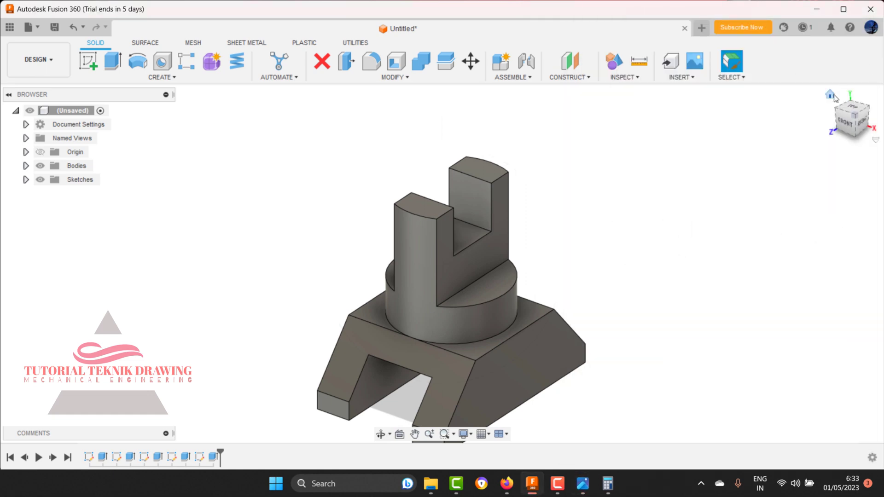
left_click(833, 101)
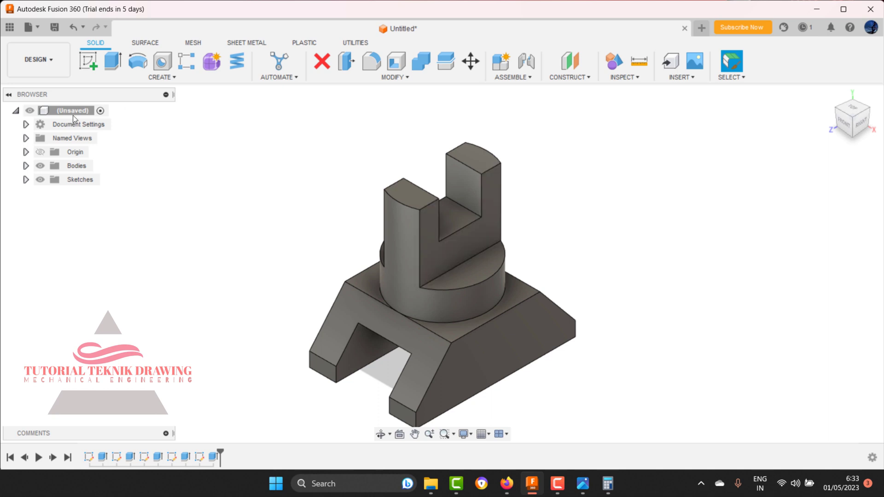
left_click(53, 67)
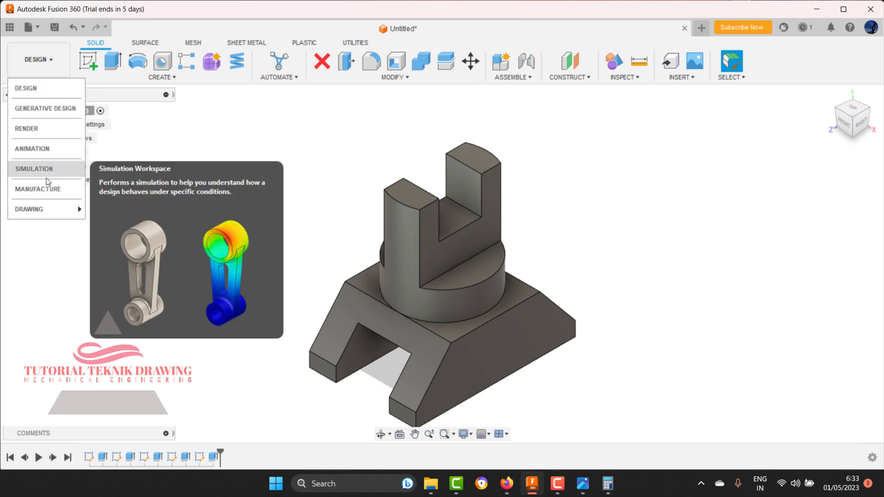
Switch to the Render workspace and open the Appearance library
left_click(38, 129)
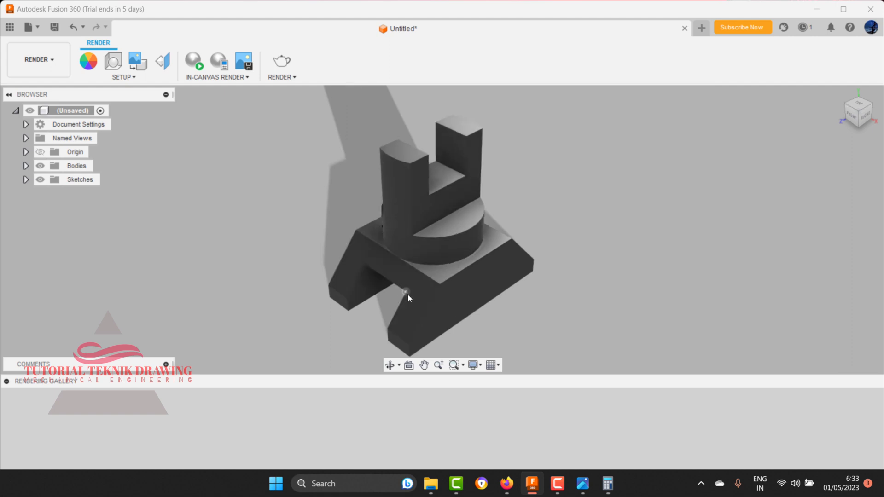
left_click(89, 67)
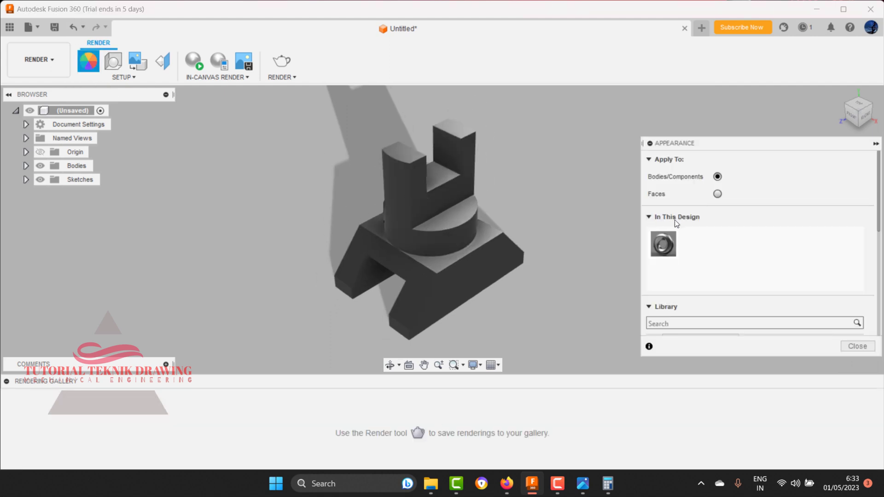
scroll(705, 272, "down", 2)
scroll(708, 277, "down", 2)
scroll(708, 273, "down", 2)
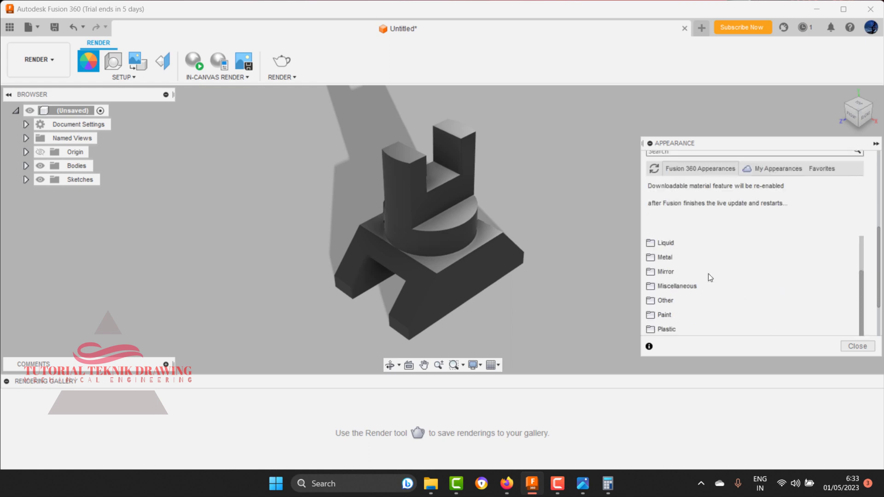
scroll(707, 273, "down", 1)
Browse the Paint (Glossy, Powder Coat Smooth), Plastic, Sitework and Stone/Granite appearances
left_click(695, 278)
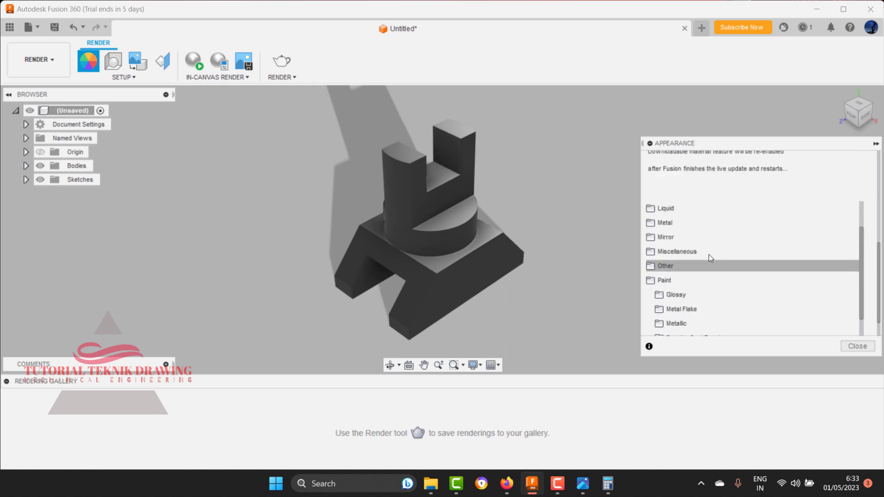
scroll(708, 254, "down", 3)
left_click(680, 191)
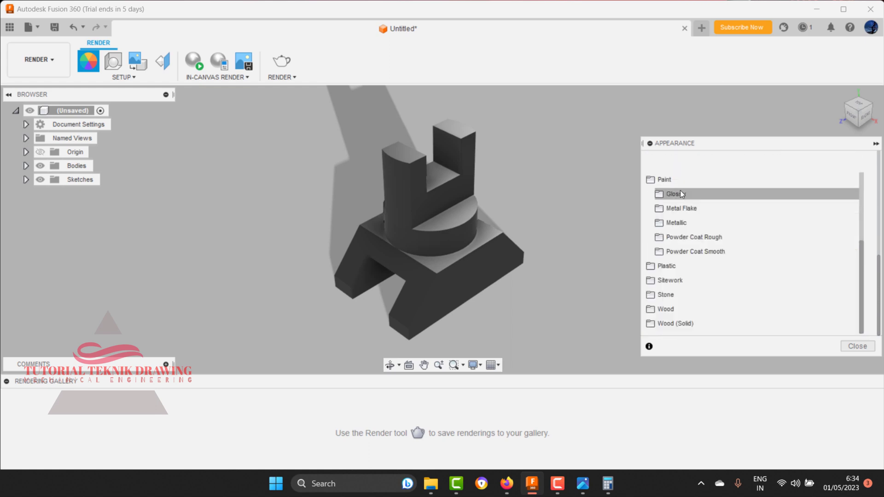
left_click(695, 252)
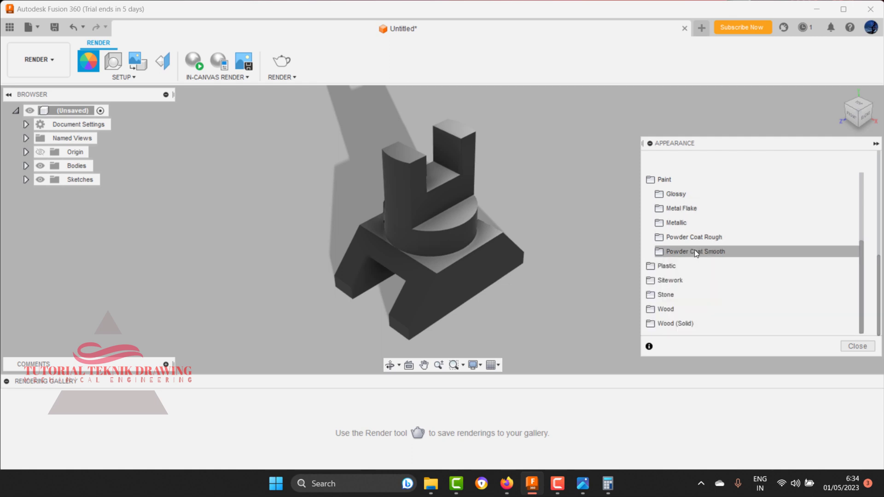
left_click(680, 267)
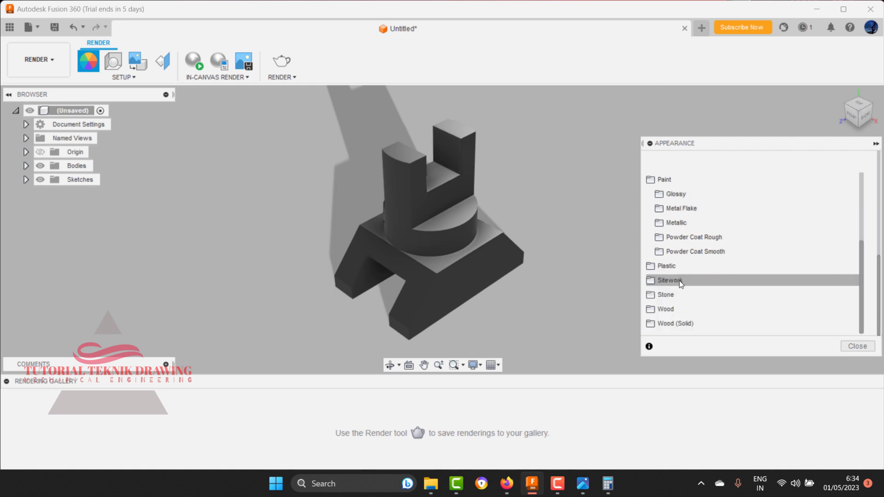
left_click(678, 279)
scroll(678, 278, "down", 3)
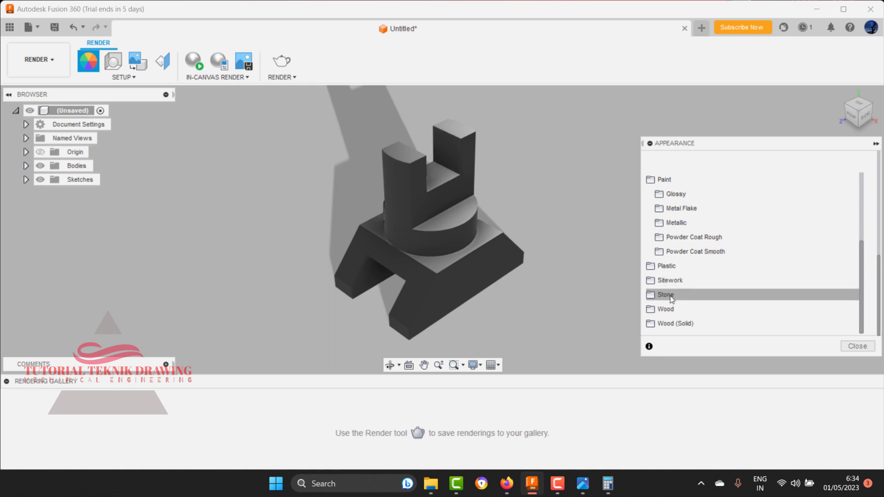
left_click(666, 295)
scroll(686, 276, "down", 2)
left_click(668, 223)
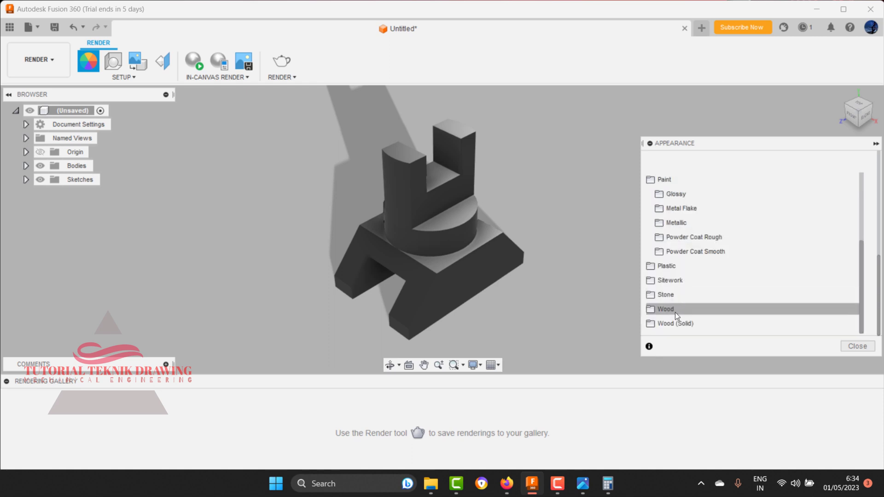
Browse the Wood and Wood (Solid) Finished and Painted appearances
left_click(675, 309)
scroll(692, 286, "down", 3)
scroll(681, 230, "up", 3)
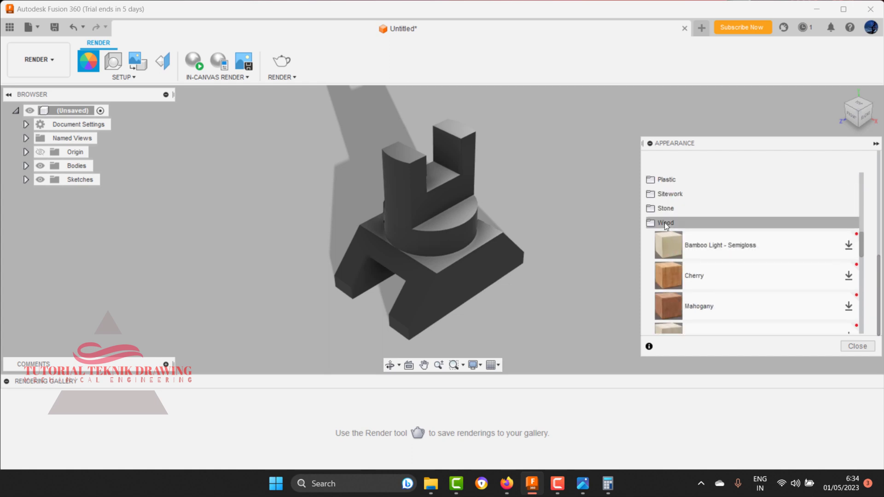
left_click(664, 222)
left_click(683, 324)
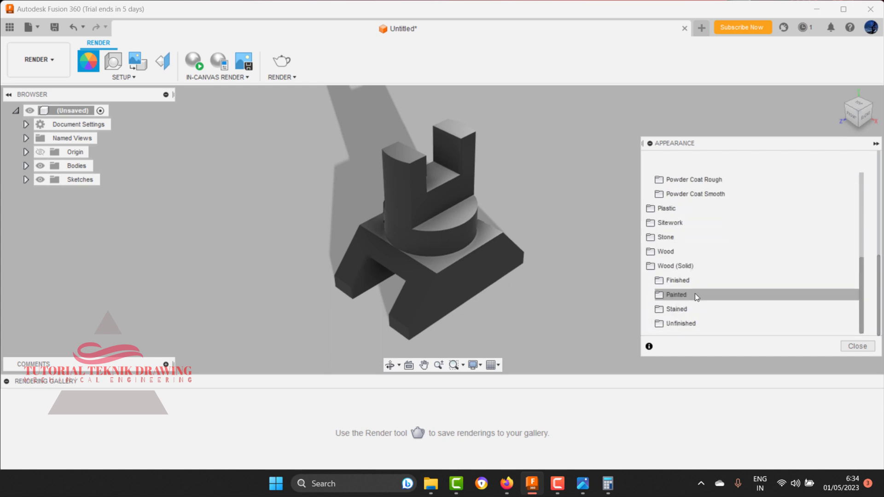
left_click(681, 279)
left_click(680, 300)
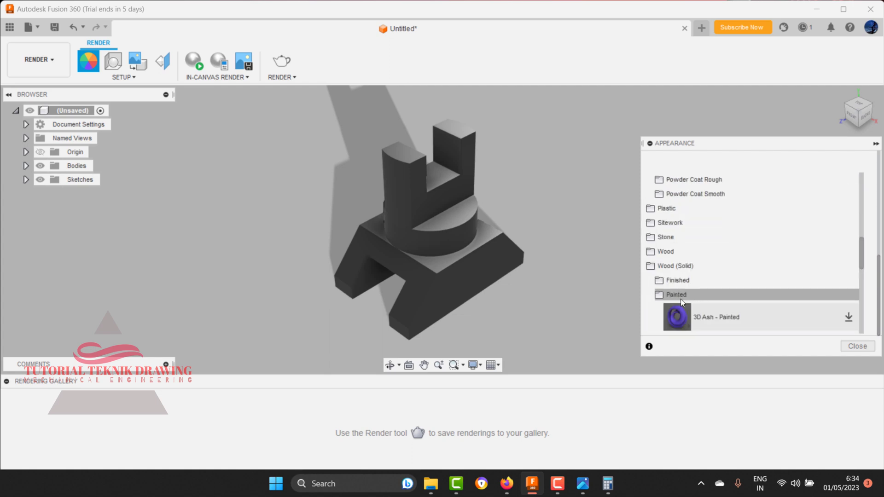
scroll(688, 225, "up", 3)
Browse the Other and Miscellaneous appearances: Emissive, Foam, Gemstone and Ground Plane
left_click(676, 253)
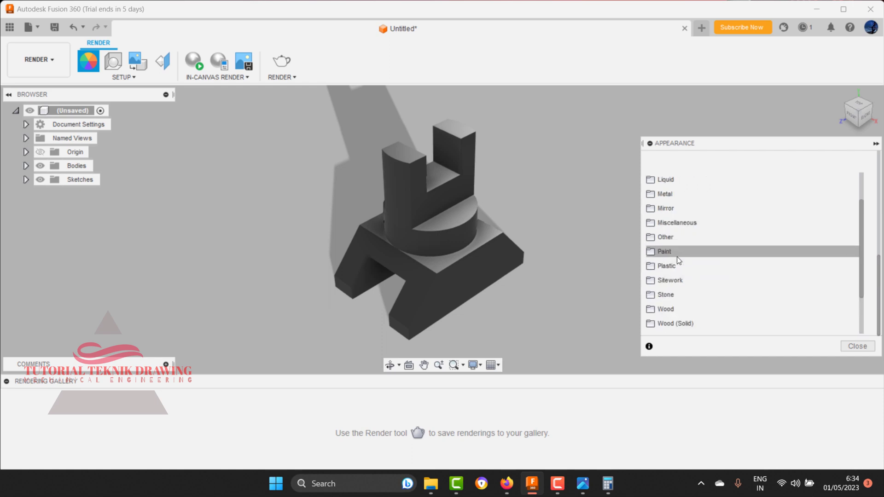
left_click(670, 239)
left_click(672, 252)
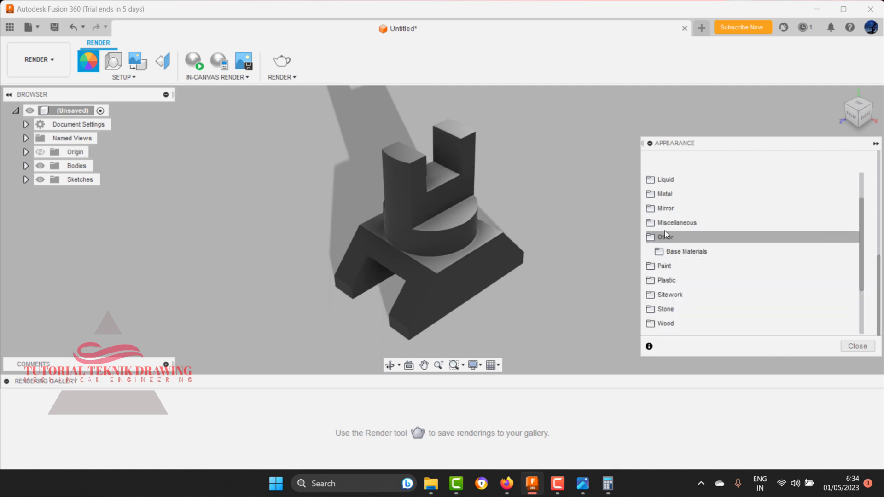
left_click(665, 223)
left_click(675, 265)
scroll(676, 265, "down", 1)
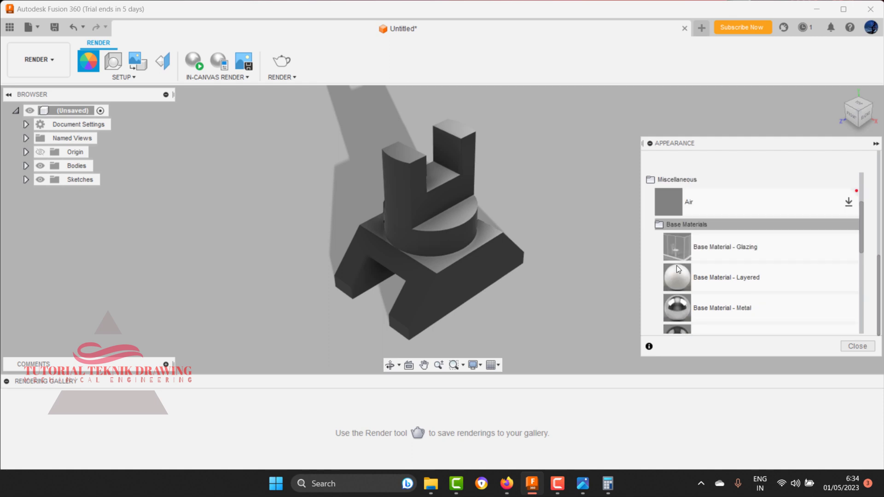
scroll(678, 244, "down", 3)
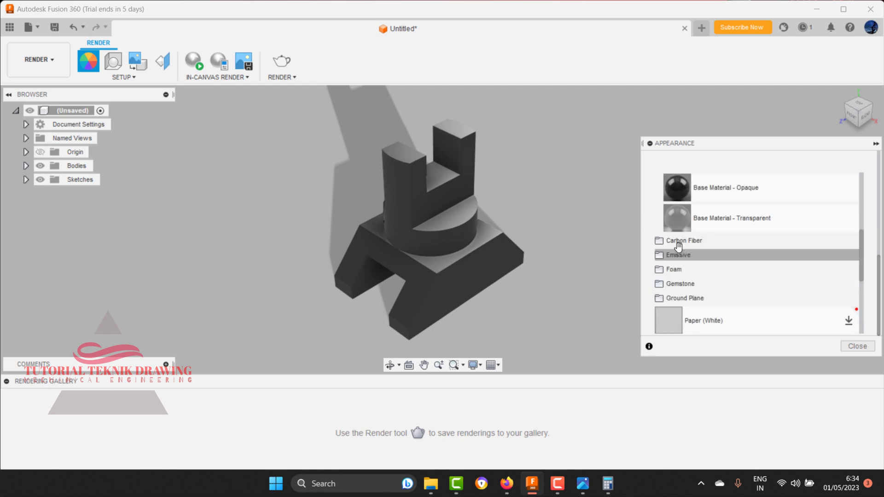
left_click(672, 256)
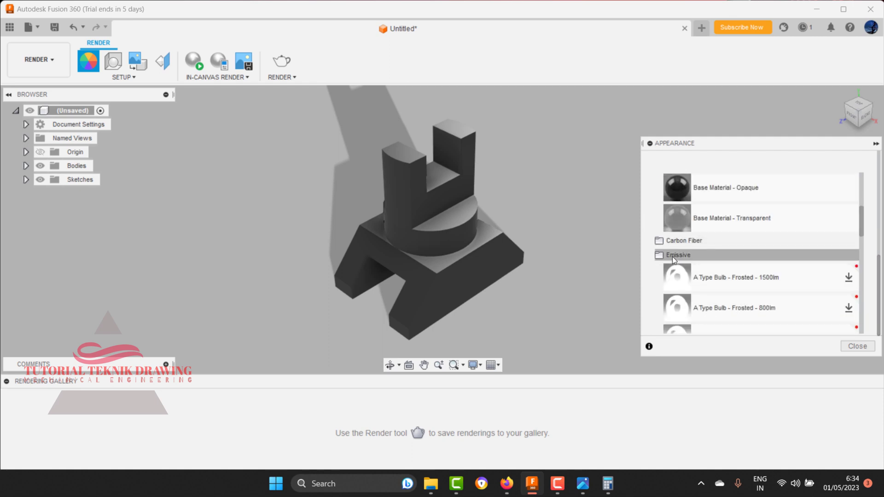
left_click(675, 268)
left_click(674, 279)
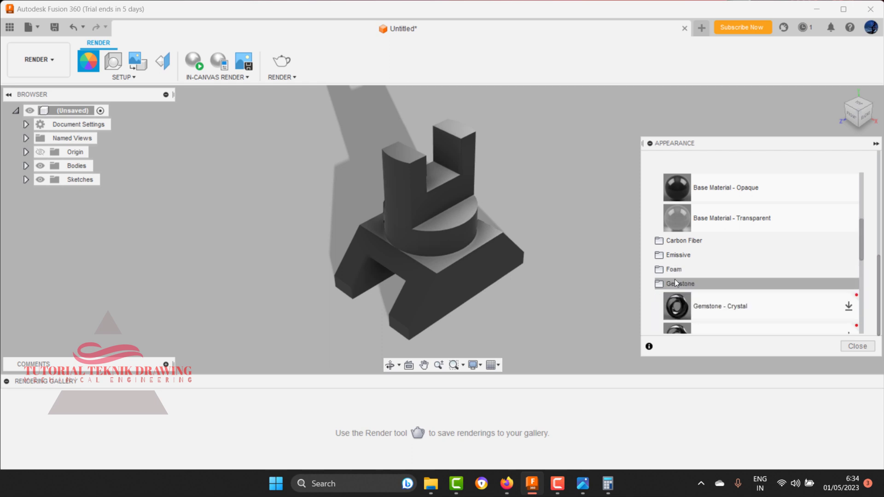
left_click(675, 298)
scroll(690, 281, "down", 3)
scroll(692, 281, "up", 5)
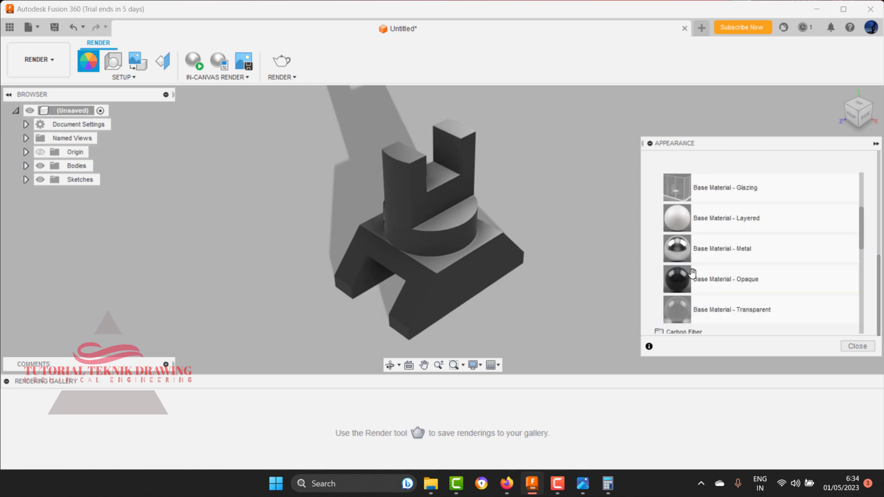
scroll(676, 271, "up", 5)
Expand the Fabric and Mirror appearance folders to view their materials
left_click(661, 263)
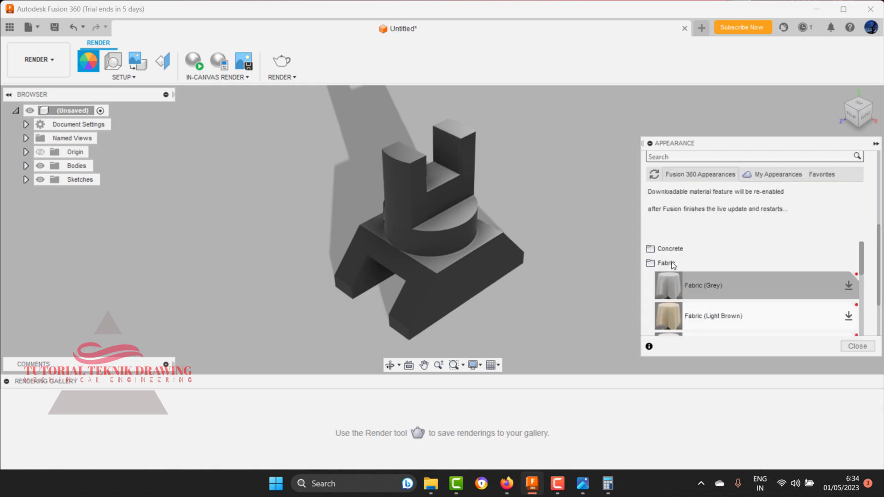
scroll(670, 253, "down", 3)
scroll(683, 286, "down", 5)
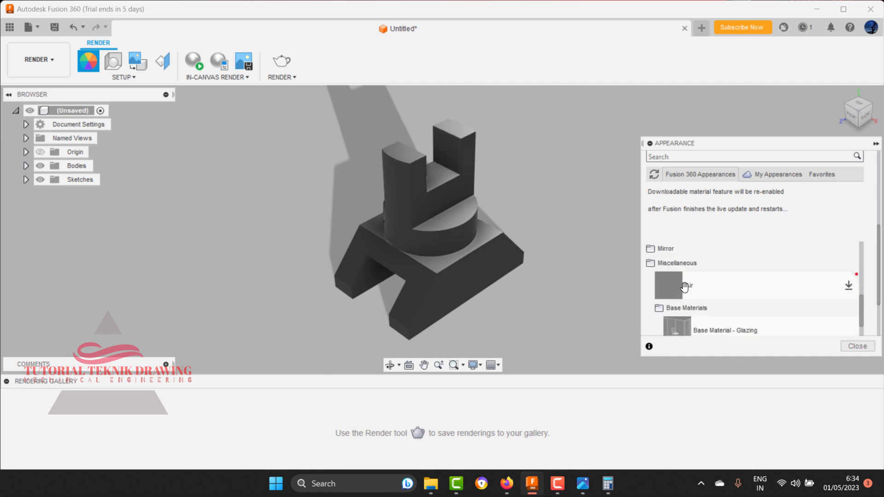
scroll(681, 285, "down", 2)
scroll(667, 293, "up", 3)
left_click(664, 292)
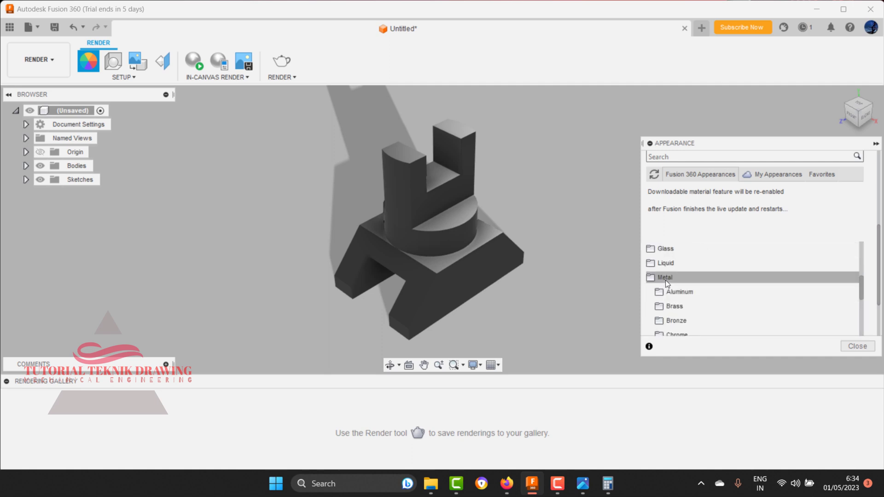
scroll(691, 304, "down", 1)
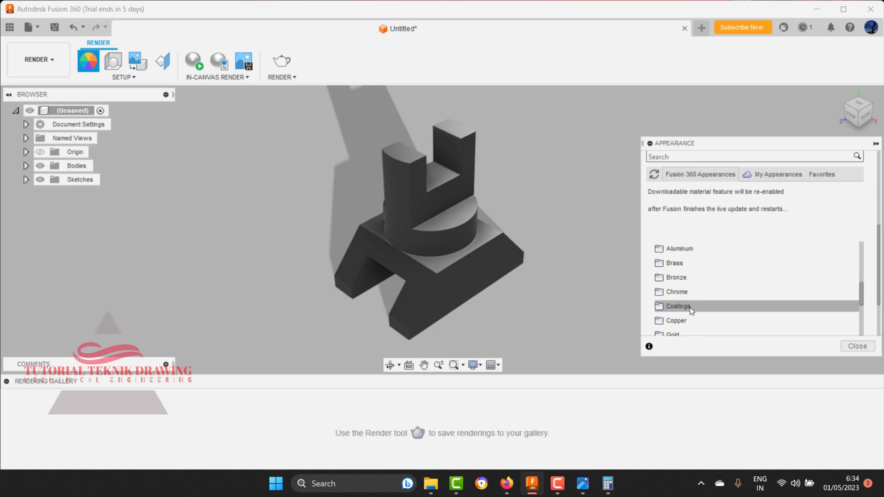
scroll(690, 308, "down", 3)
scroll(686, 304, "down", 2)
Browse the Metal appearances: Titanium, Steel, Stainless, Palladium, Lead and Iron
left_click(677, 292)
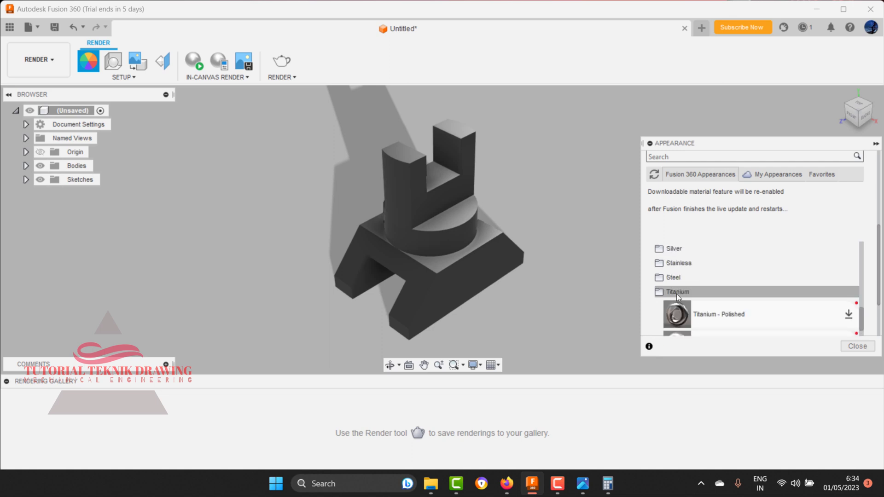
left_click(674, 280)
left_click(679, 267)
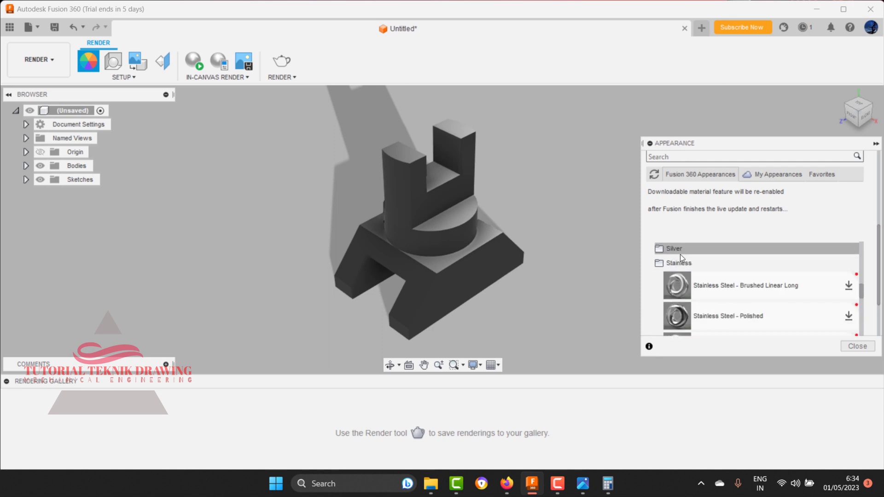
scroll(682, 286, "up", 2)
left_click(684, 305)
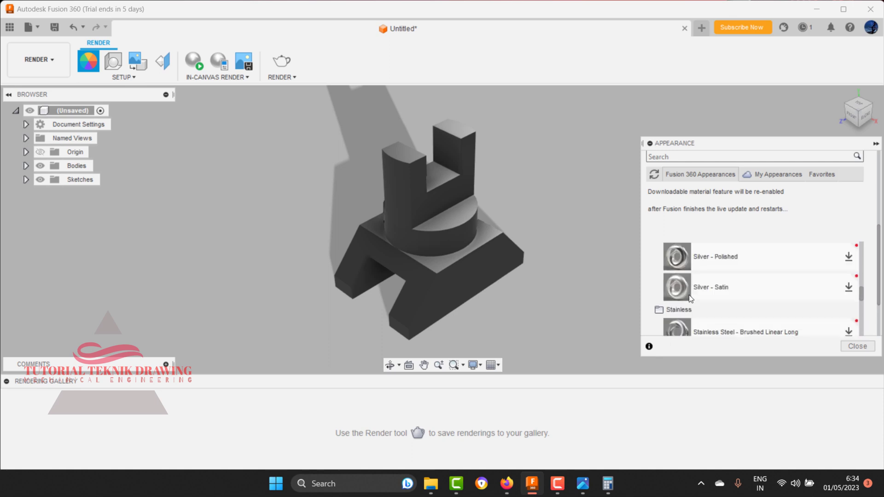
left_click(672, 277)
left_click(672, 264)
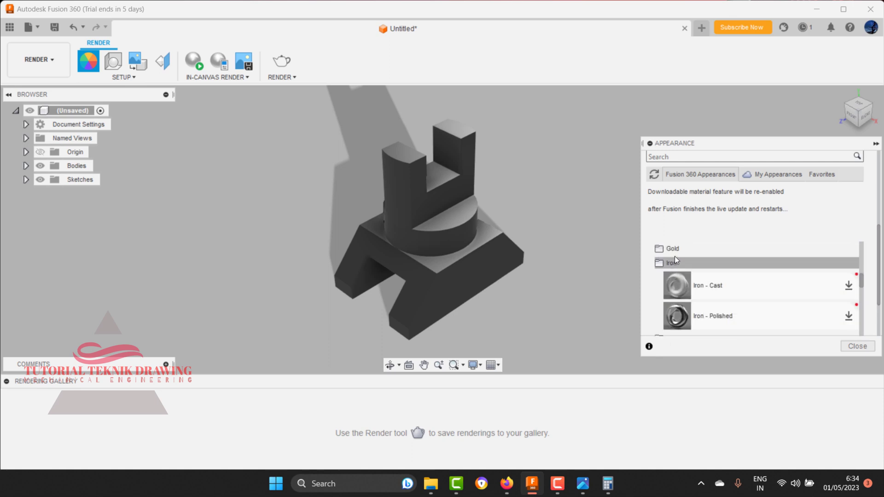
scroll(675, 258, "up", 1)
scroll(675, 262, "up", 4)
scroll(677, 269, "up", 5)
scroll(677, 271, "down", 3)
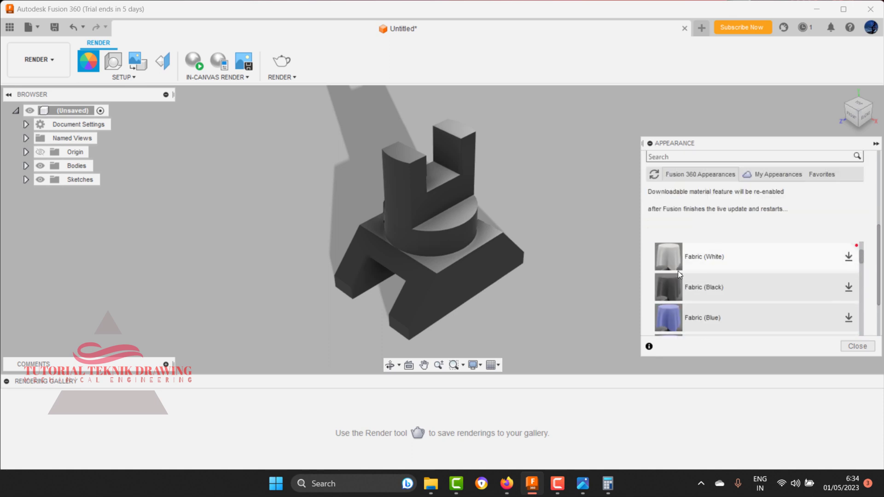
scroll(678, 271, "down", 3)
scroll(678, 277, "up", 3)
scroll(676, 290, "down", 1)
scroll(677, 294, "down", 3)
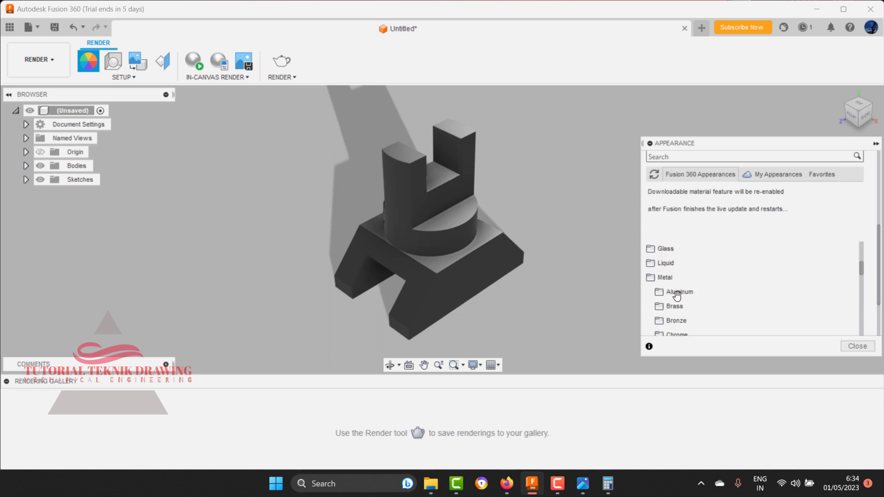
scroll(677, 294, "up", 2)
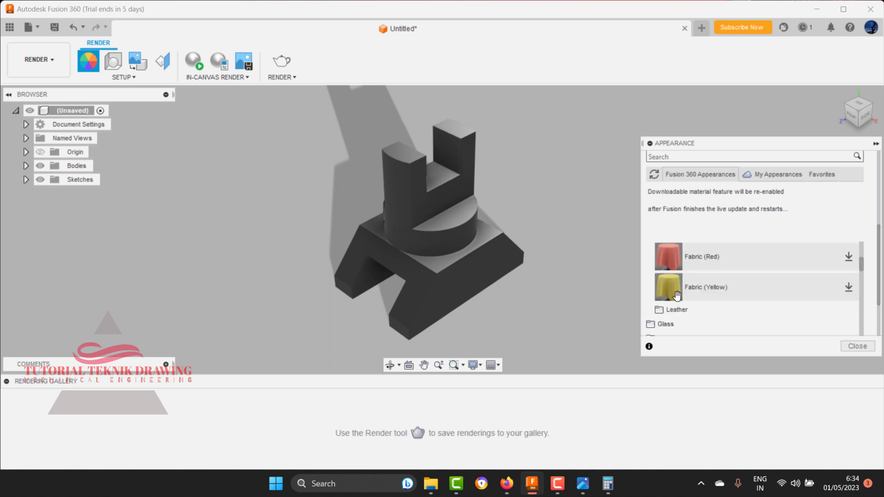
Attempt to download the Fabric (Red) appearance and dismiss the failed-download restart warning
left_click(846, 257)
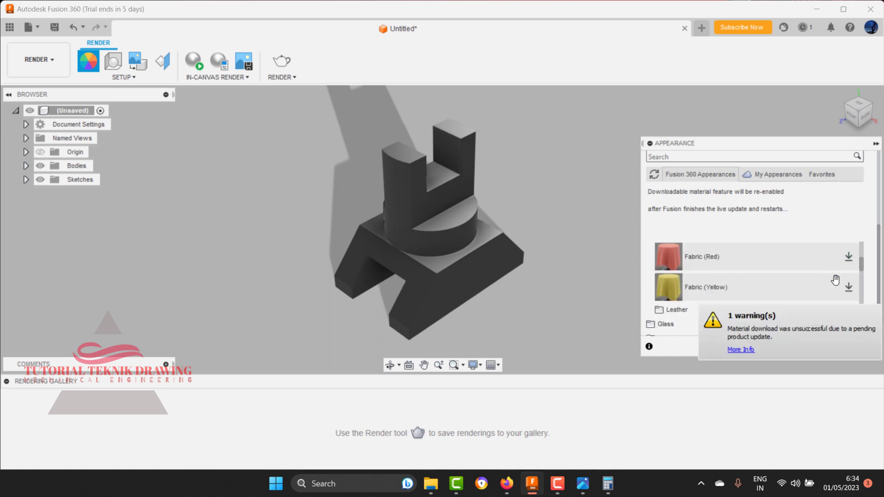
left_click(737, 351)
left_click(849, 338)
scroll(732, 280, "up", 5)
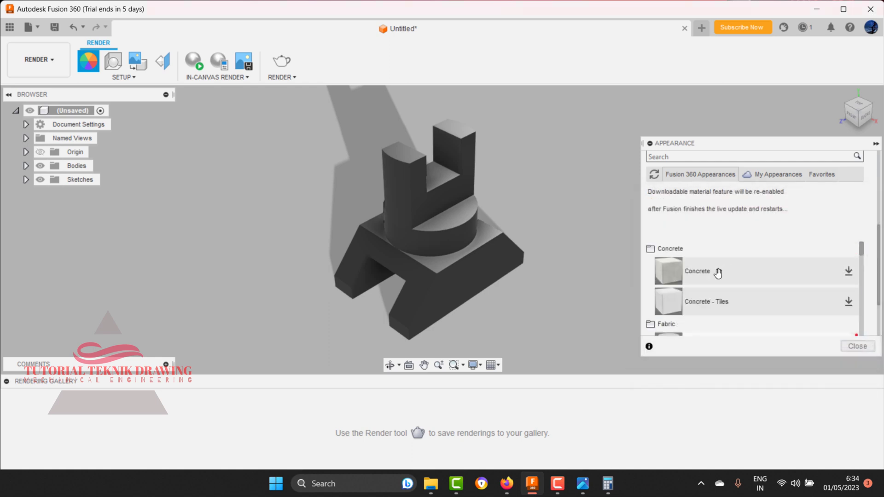
scroll(700, 273, "up", 5)
scroll(690, 275, "down", 2)
scroll(683, 287, "down", 3)
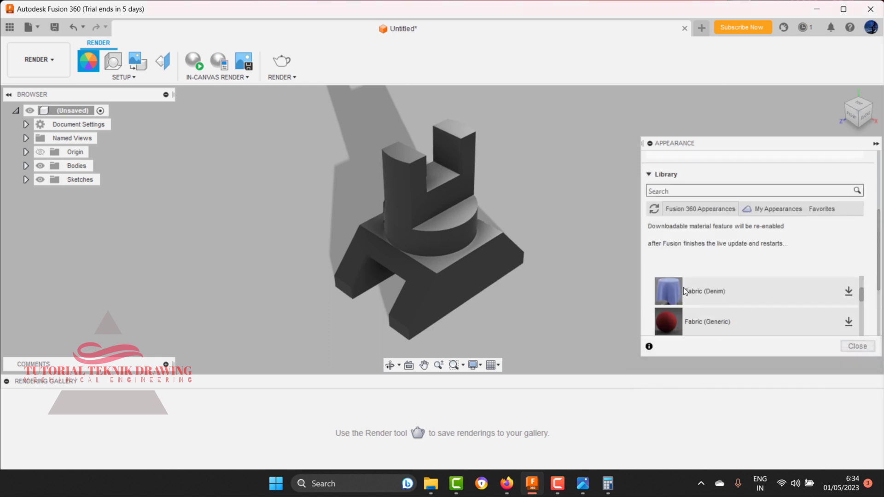
scroll(683, 287, "up", 5)
scroll(681, 277, "up", 3)
scroll(672, 201, "down", 2)
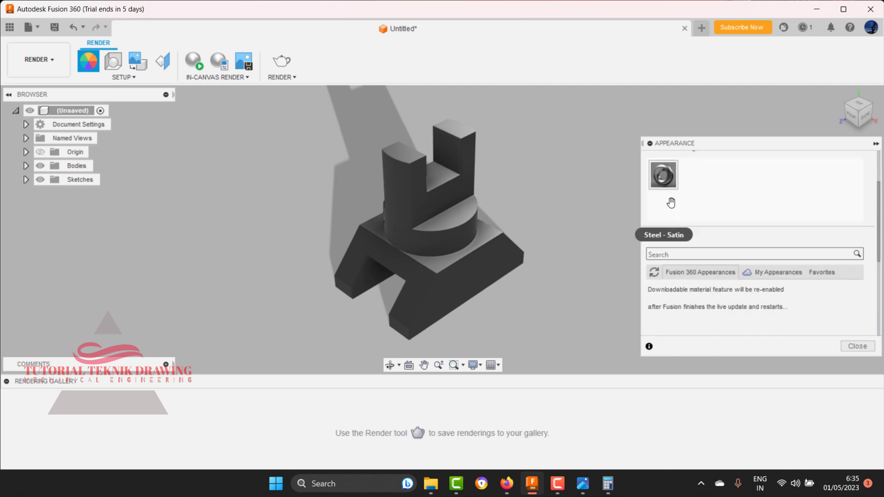
scroll(663, 288, "down", 1)
scroll(687, 286, "down", 2)
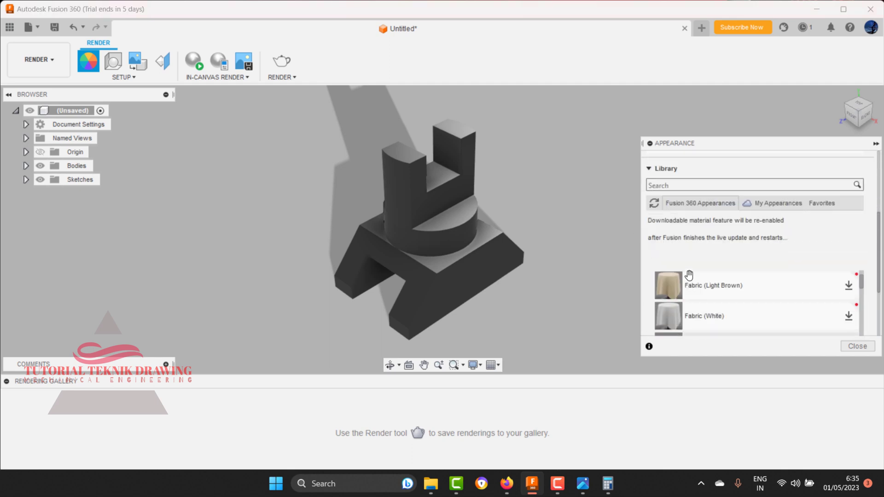
scroll(682, 286, "up", 2)
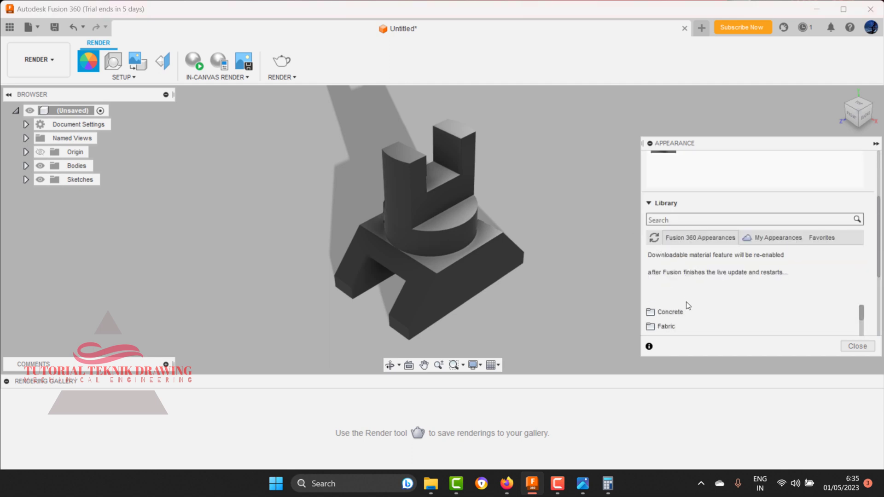
scroll(685, 304, "down", 3)
Browse the Mirror, Metal, Other and Wood (Solid) appearance folders in the library
left_click(681, 306)
left_click(673, 300)
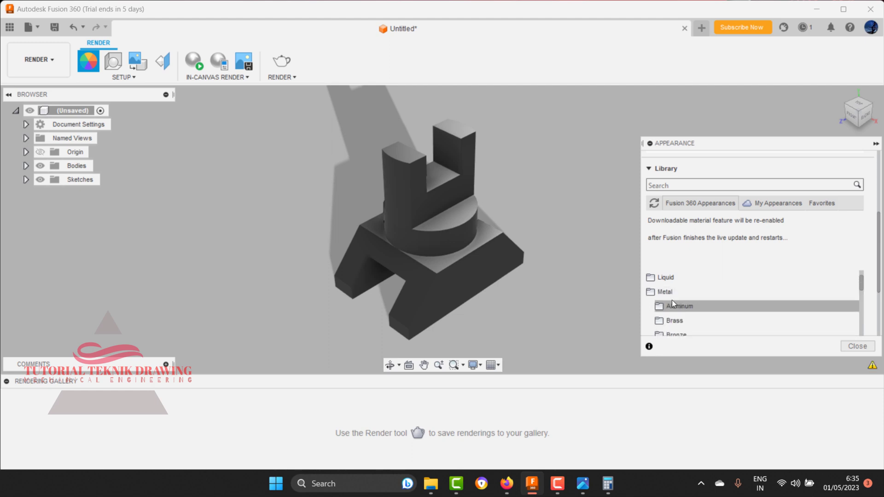
scroll(671, 298, "down", 1)
scroll(674, 301, "up", 1)
left_click(674, 304)
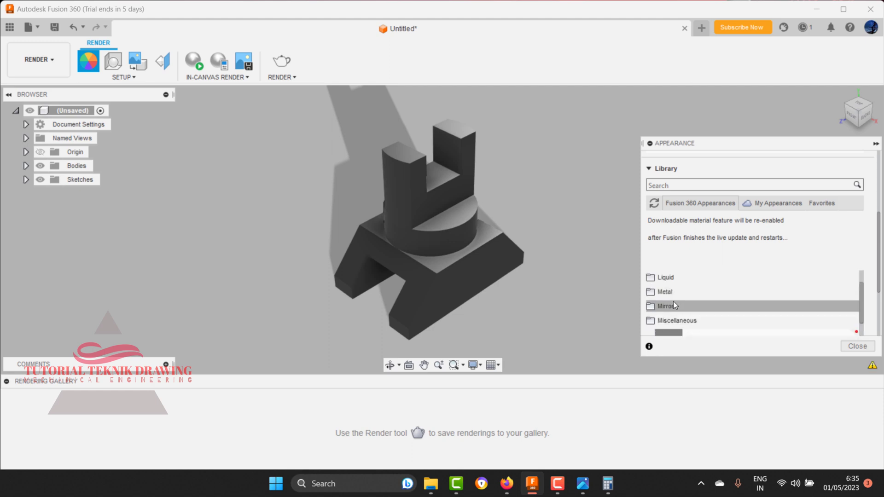
scroll(672, 302, "down", 2)
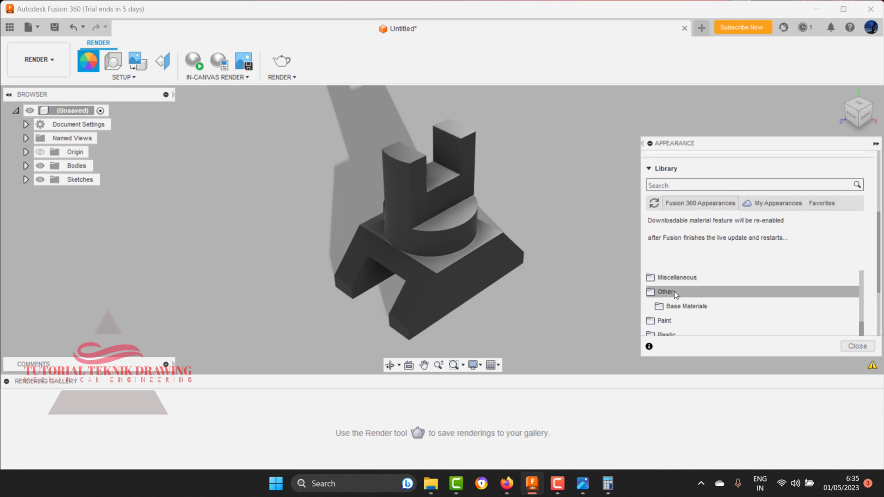
left_click(673, 291)
scroll(675, 297, "down", 3)
left_click(675, 267)
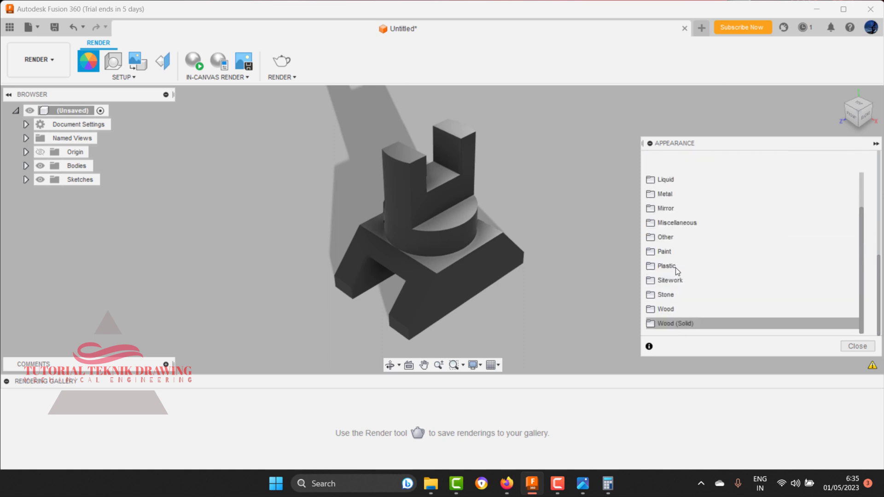
left_click(678, 319)
left_click(675, 279)
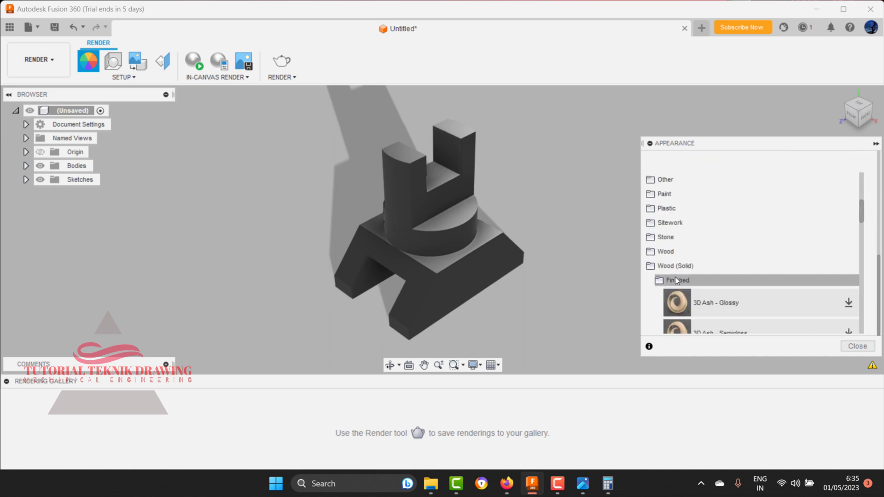
scroll(676, 279, "down", 5)
scroll(675, 279, "down", 10)
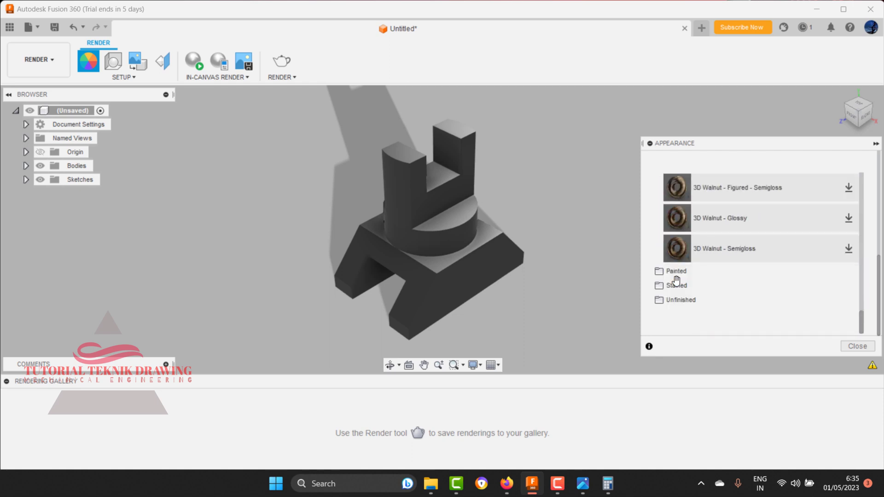
scroll(675, 279, "up", 8)
scroll(675, 280, "up", 4)
left_click(677, 252)
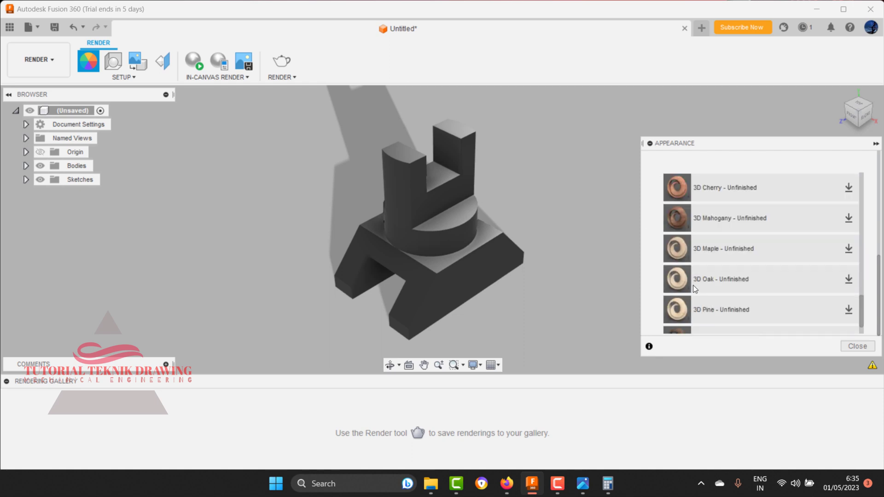
Browse the Wood, Stone, Sitework, Plastic and Other base-material appearance folders
left_click(669, 281)
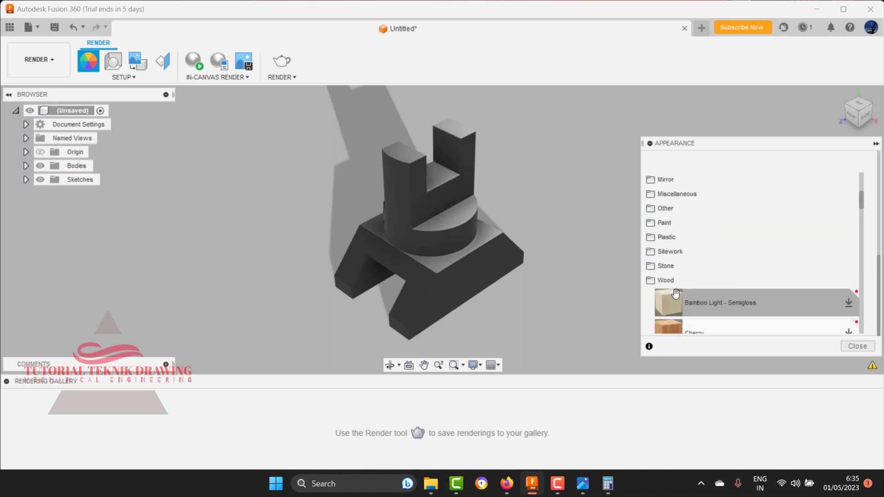
left_click(665, 266)
scroll(679, 291, "down", 1)
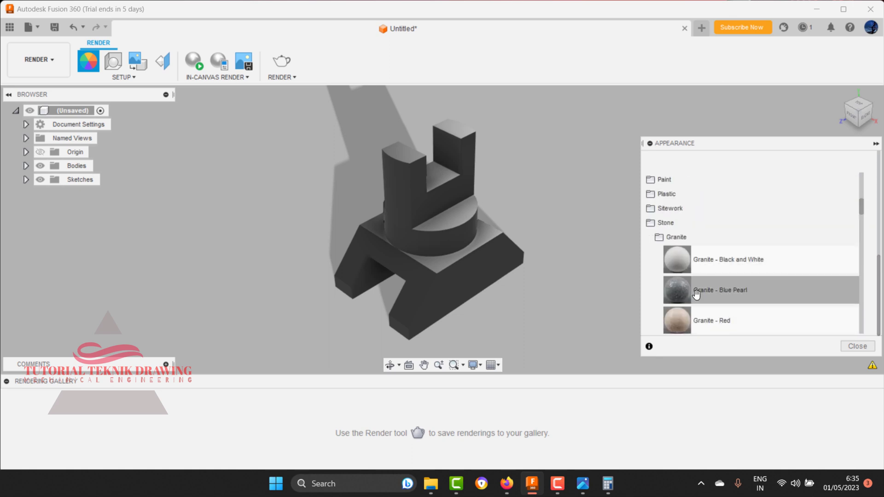
scroll(681, 292, "down", 2)
scroll(696, 294, "up", 1)
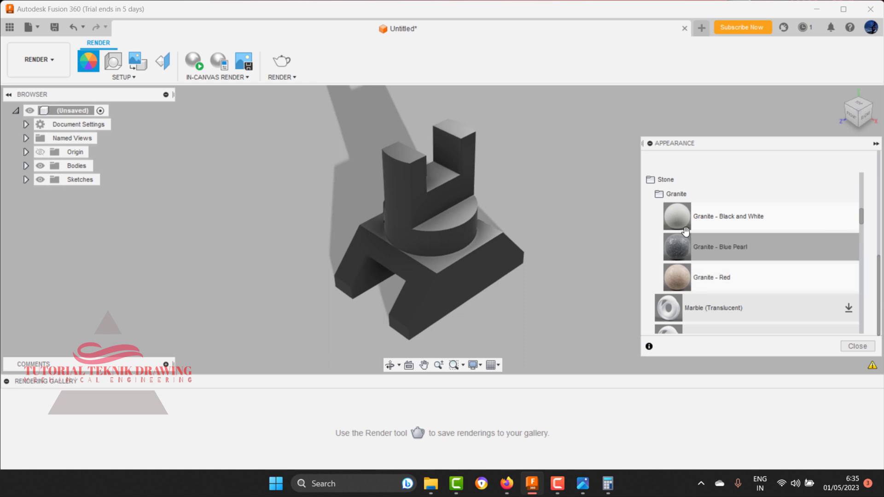
scroll(667, 226, "up", 1)
left_click(662, 222)
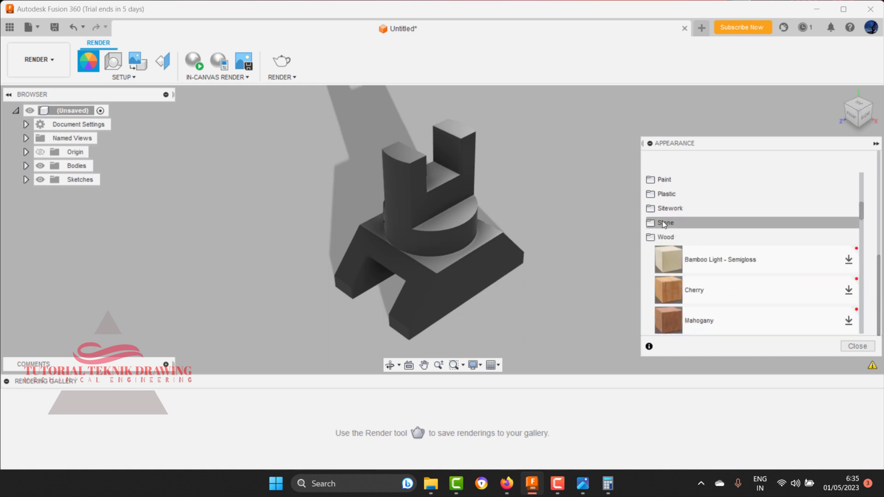
left_click(663, 210)
left_click(665, 193)
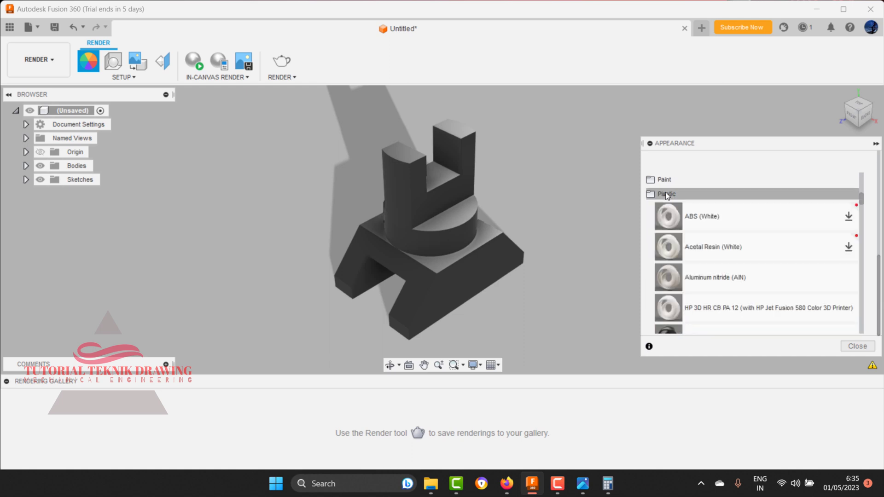
scroll(698, 299, "down", 1)
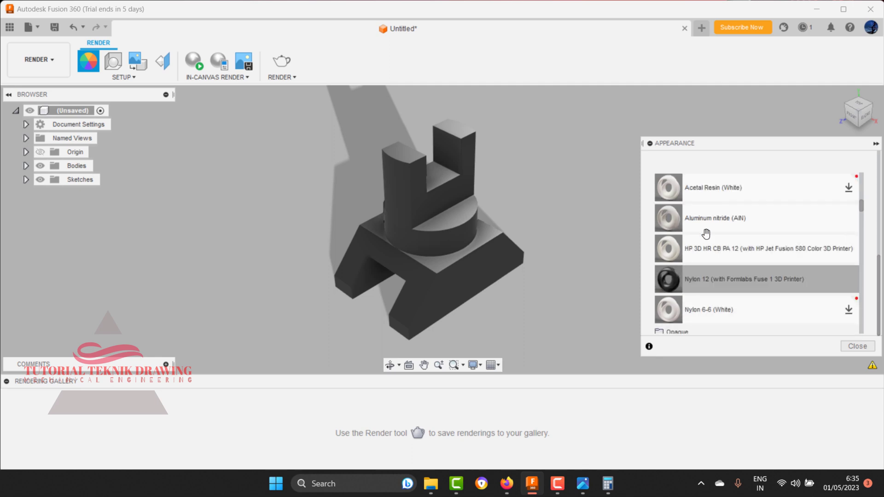
scroll(676, 233, "up", 3)
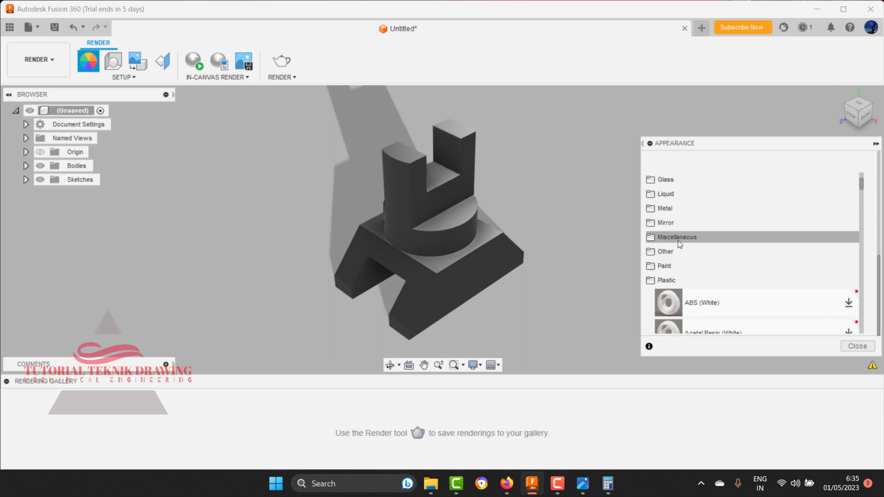
left_click(678, 250)
scroll(676, 266, "down", 1)
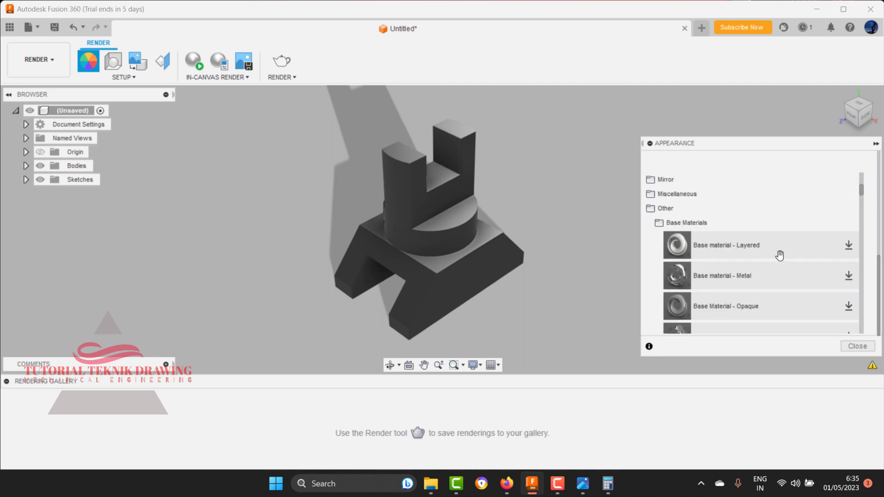
Attempt to download Base material - Layered and close the failed-download restart warning
left_click(848, 245)
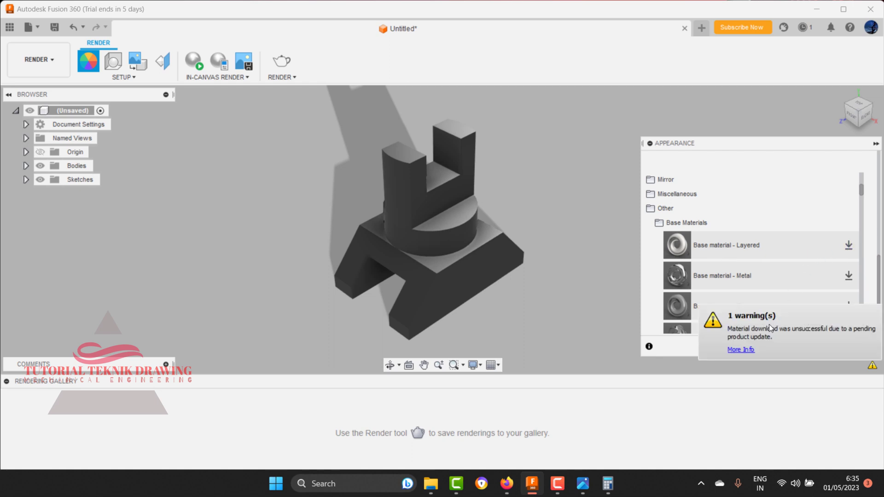
left_click(740, 350)
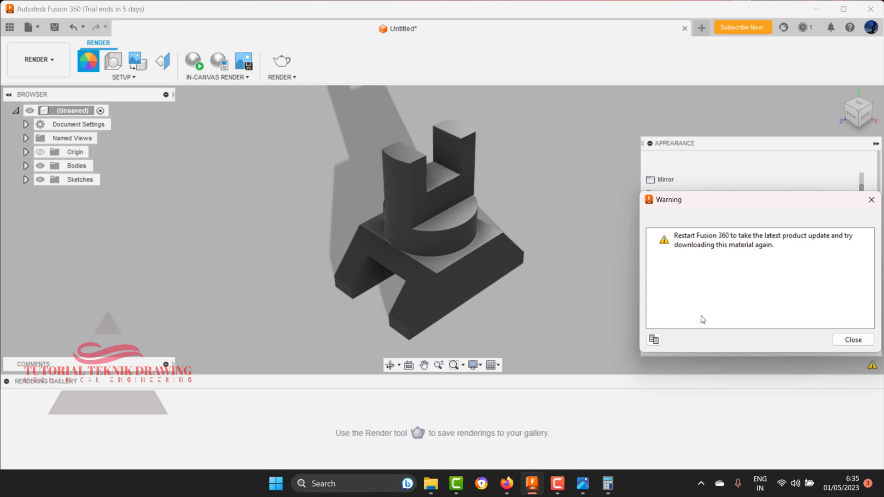
left_click(686, 245)
left_click(854, 341)
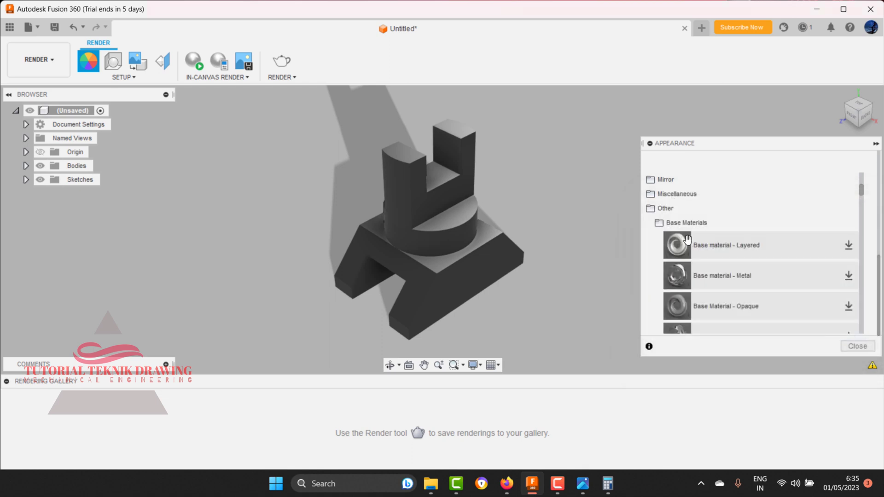
Apply Plastic's Aluminum nitride (AlN) appearance to the whole model and start an in-canvas render
left_click(674, 258)
scroll(672, 276, "down", 3)
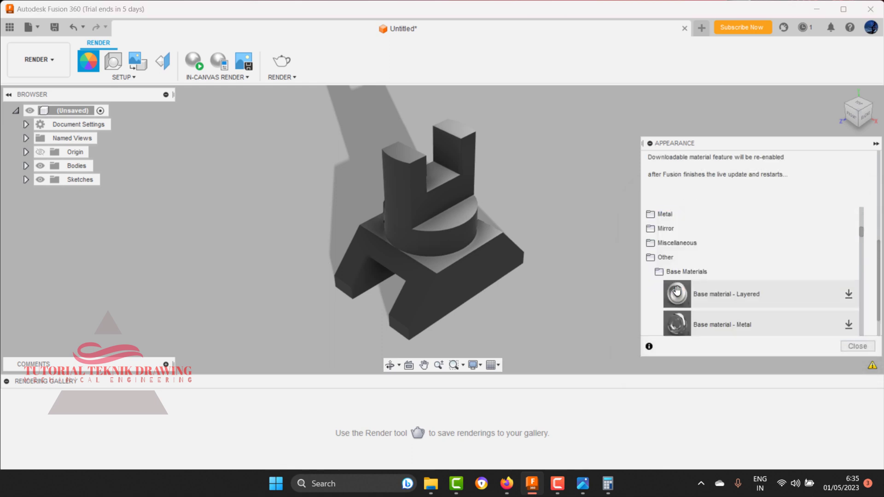
left_click(661, 260)
scroll(662, 261, "down", 2)
left_click_drag(667, 284, 433, 225)
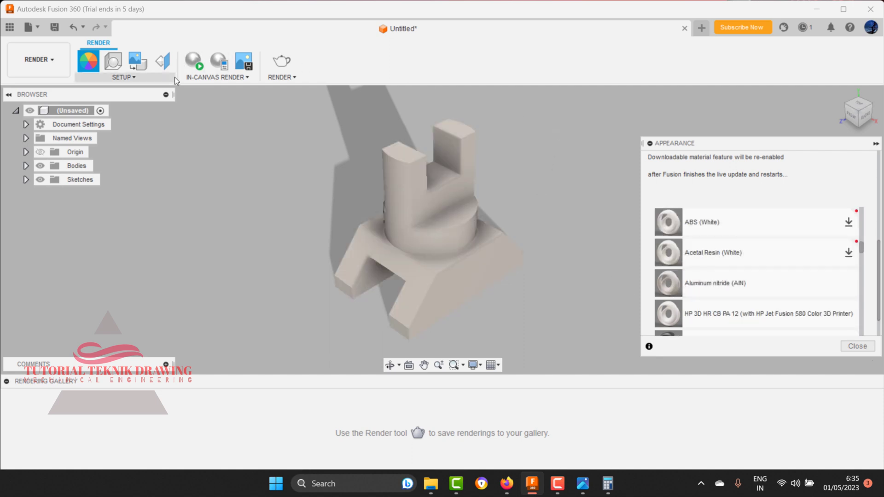
left_click(203, 61)
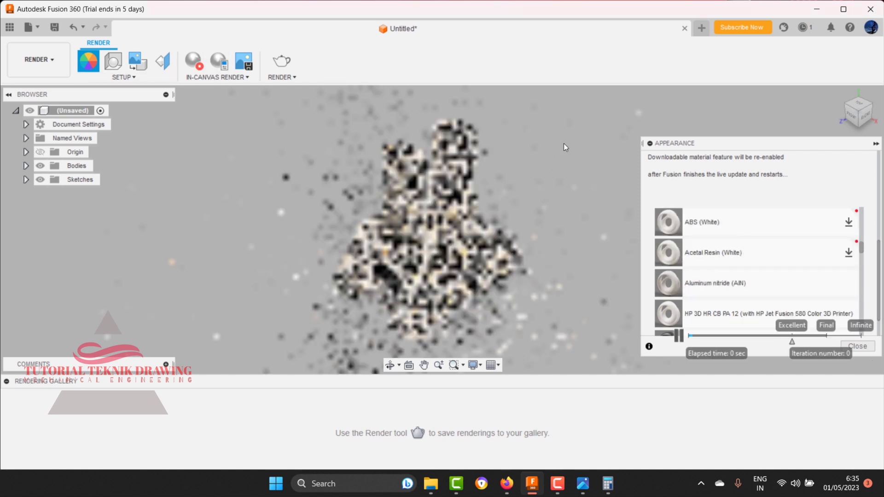